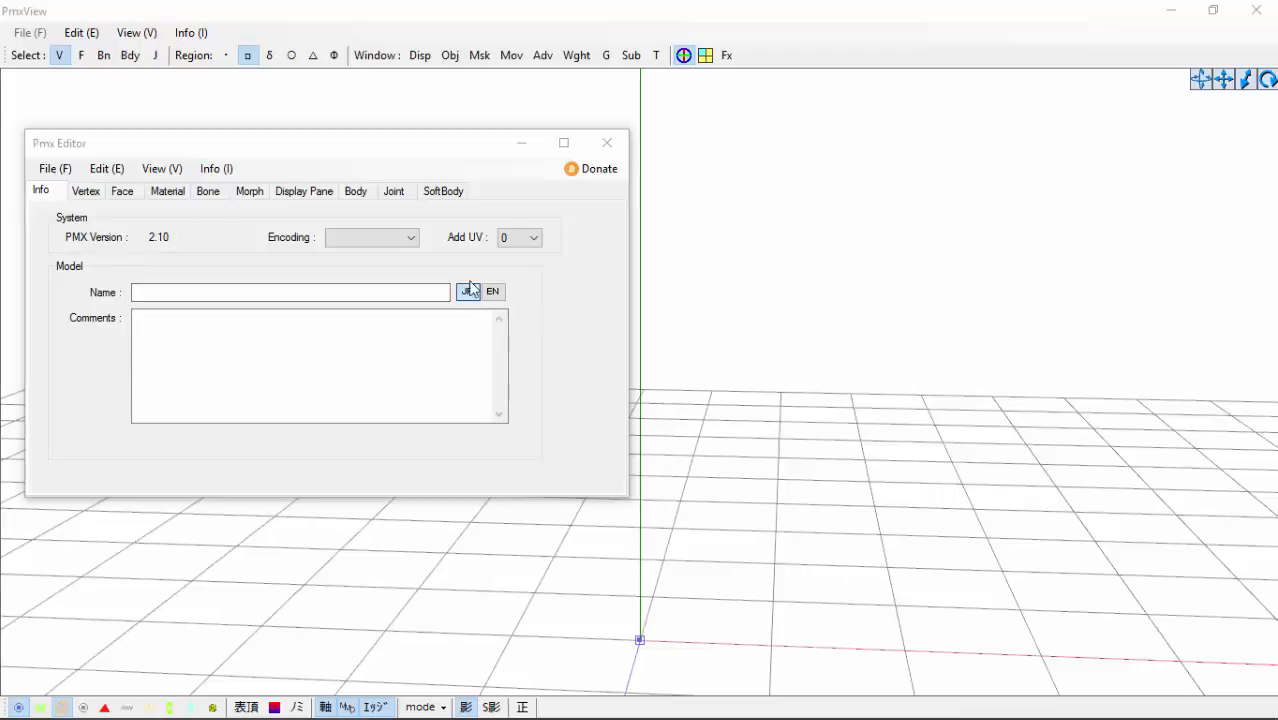
{"action": "mouse_move", "coordinate": [697, 476]}
{"action": "right_mouse_down"}
{"action": "mouse_move", "coordinate": [705, 460]}
{"action": "mouse_move", "coordinate": [706, 473]}
{"action": "right_mouse_up"}
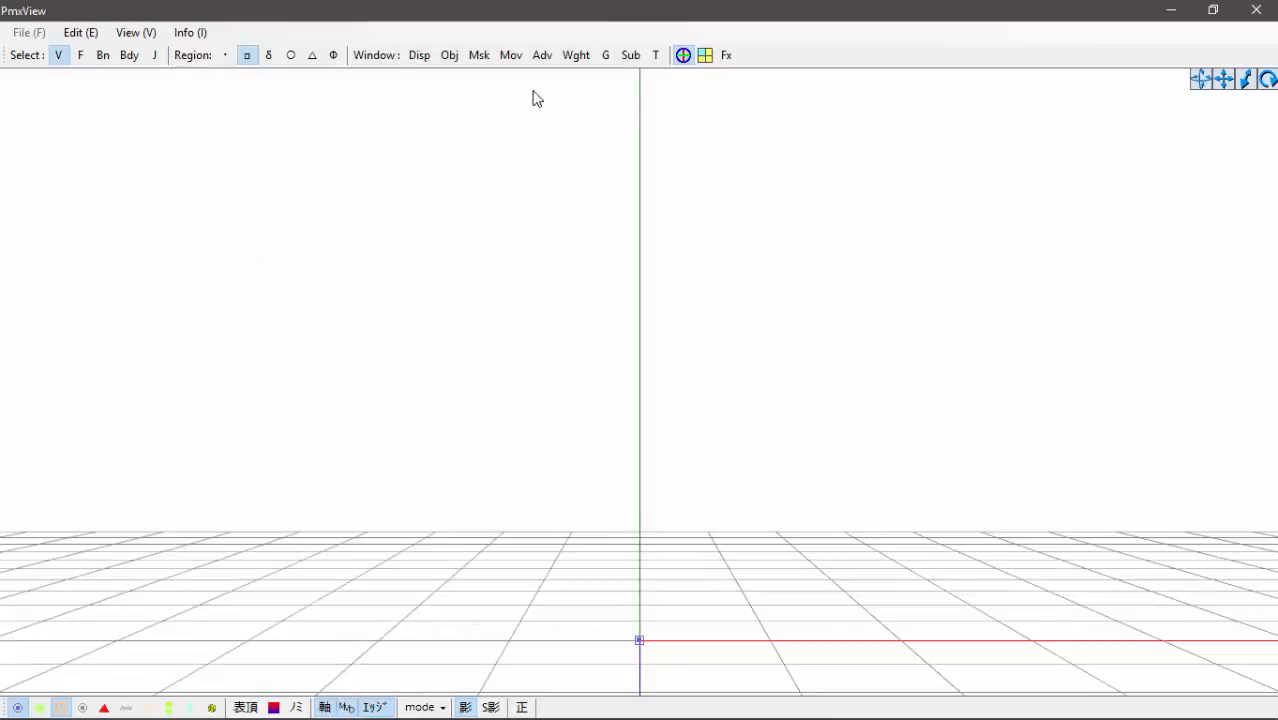
{"action": "mouse_move", "coordinate": [3, 698]}
{"action": "mouse_move", "coordinate": [747, 505]}
{"action": "right_mouse_down"}
{"action": "mouse_move", "coordinate": [765, 505]}
{"action": "mouse_move", "coordinate": [733, 502]}
{"action": "mouse_move", "coordinate": [773, 505]}
{"action": "mouse_move", "coordinate": [733, 508]}
{"action": "mouse_move", "coordinate": [752, 507]}
{"action": "right_mouse_up"}
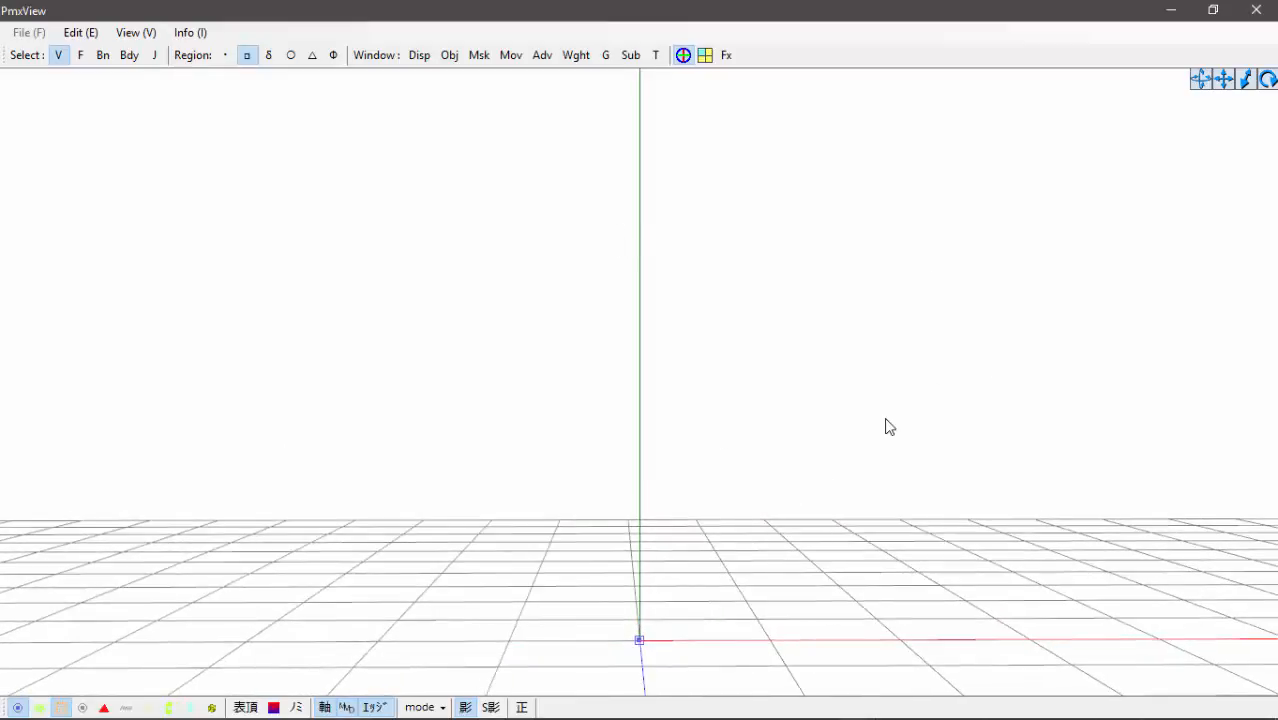
{"action": "right_click_drag", "start_coordinate": [890, 427], "coordinate": [838, 440]}
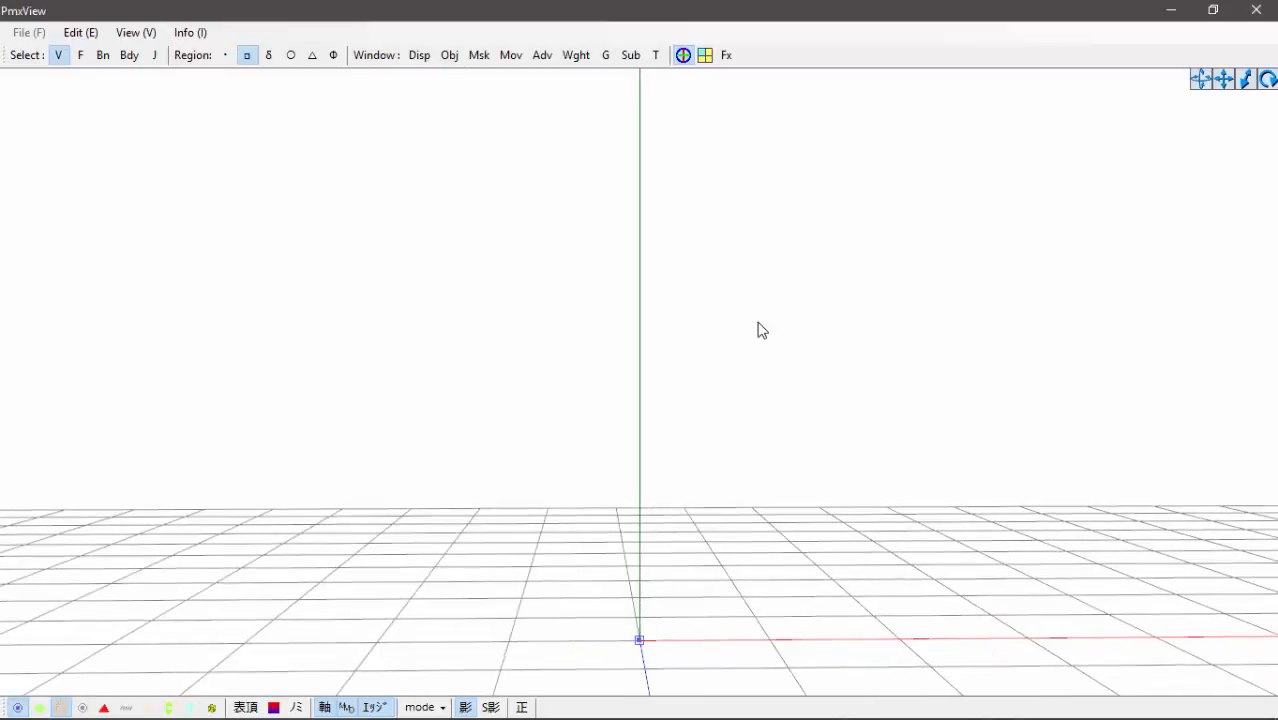
{"action": "right_click_drag", "start_coordinate": [784, 369], "coordinate": [782, 370]}
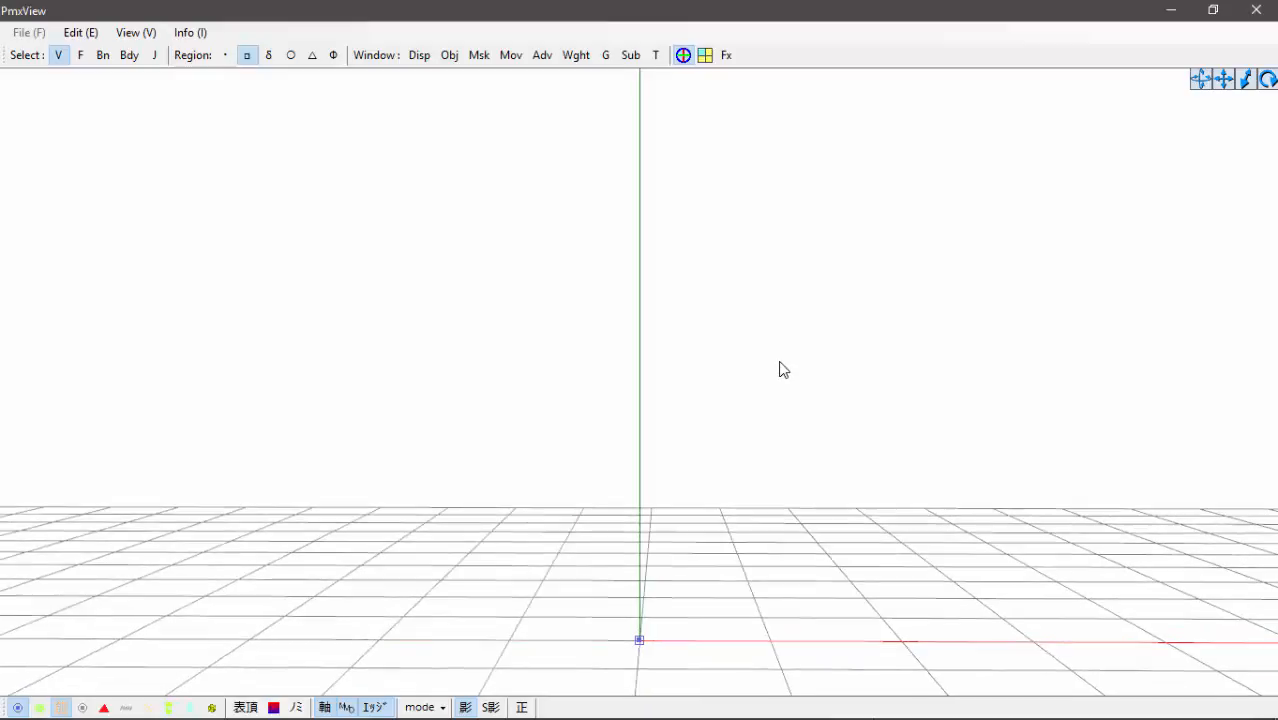
- Switch to the File Explorer window showing the JORDAN folder inside base and reposition it over the empty 3D view
{"action": "mouse_move", "coordinate": [585, 707]}
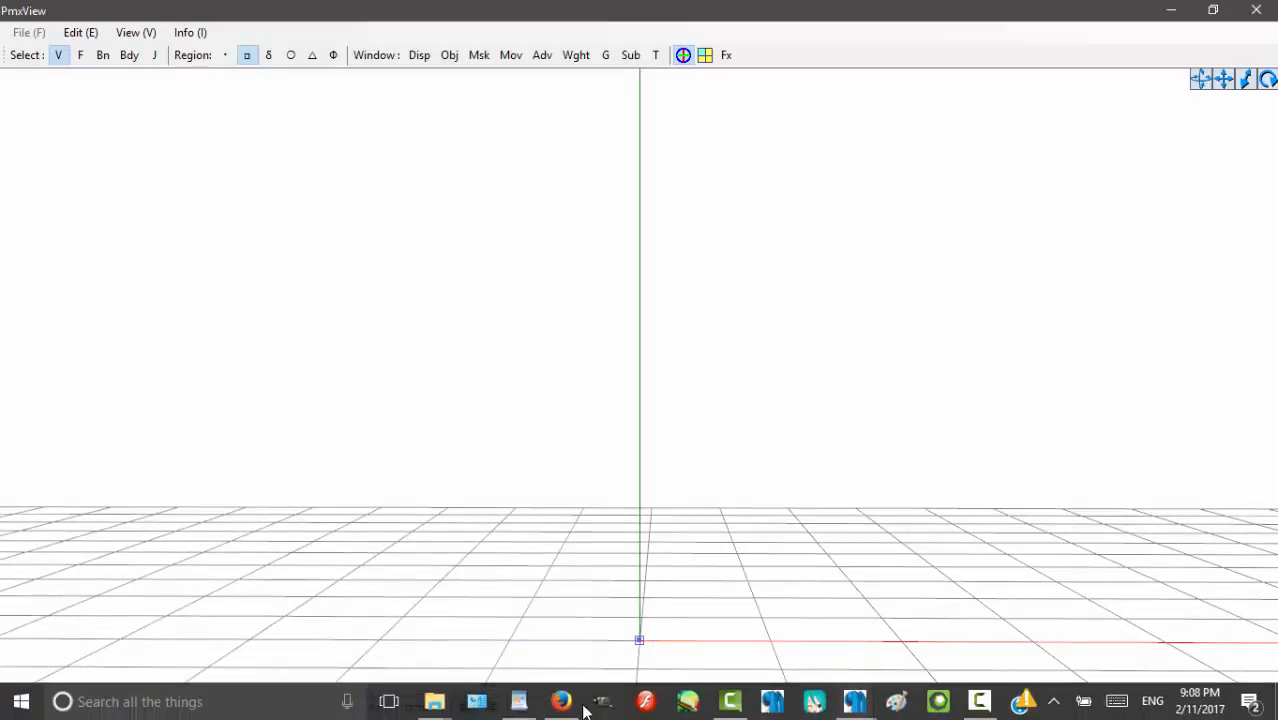
{"action": "left_click", "coordinate": [434, 700]}
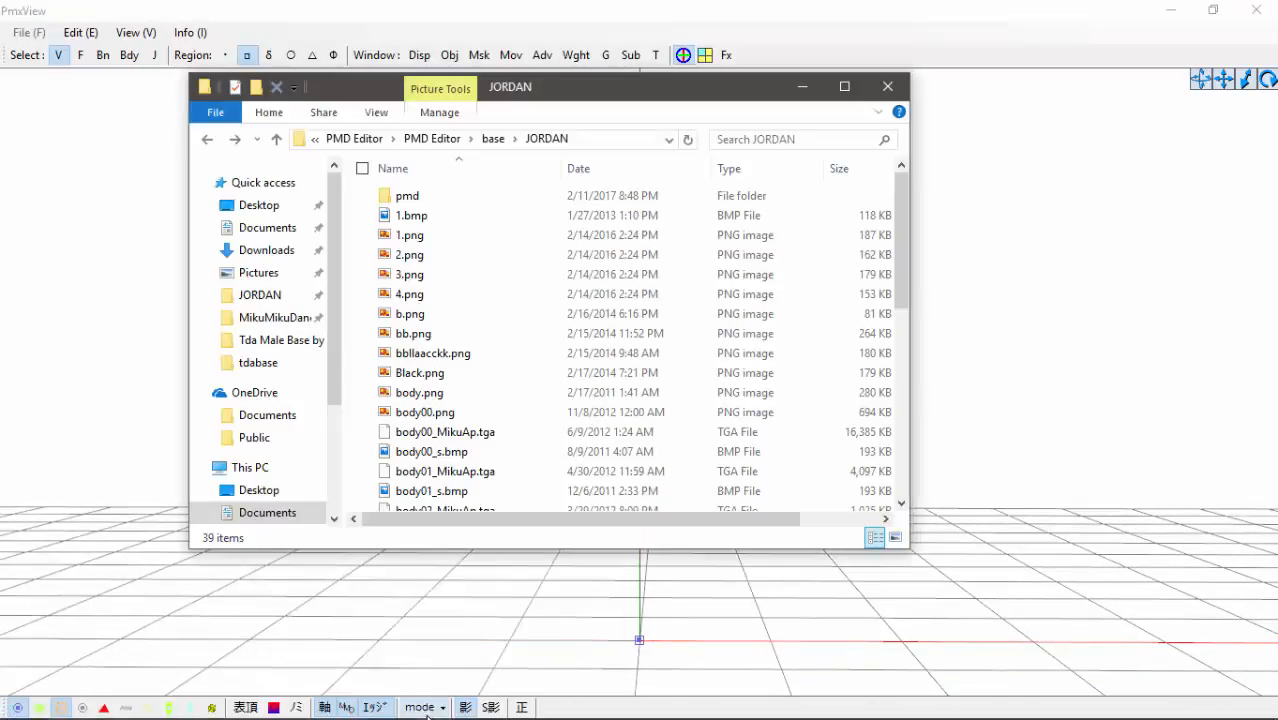
{"action": "mouse_move", "coordinate": [434, 700]}
{"action": "left_click", "coordinate": [474, 645]}
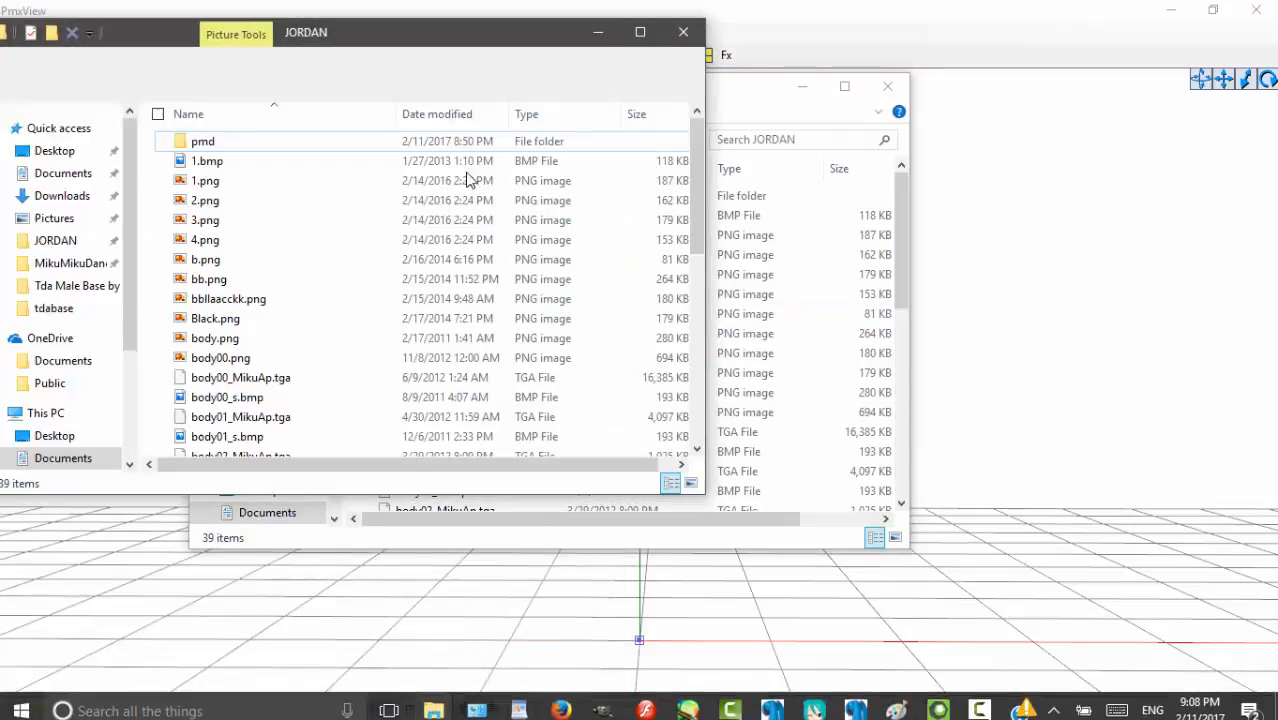
{"action": "left_click", "coordinate": [599, 57]}
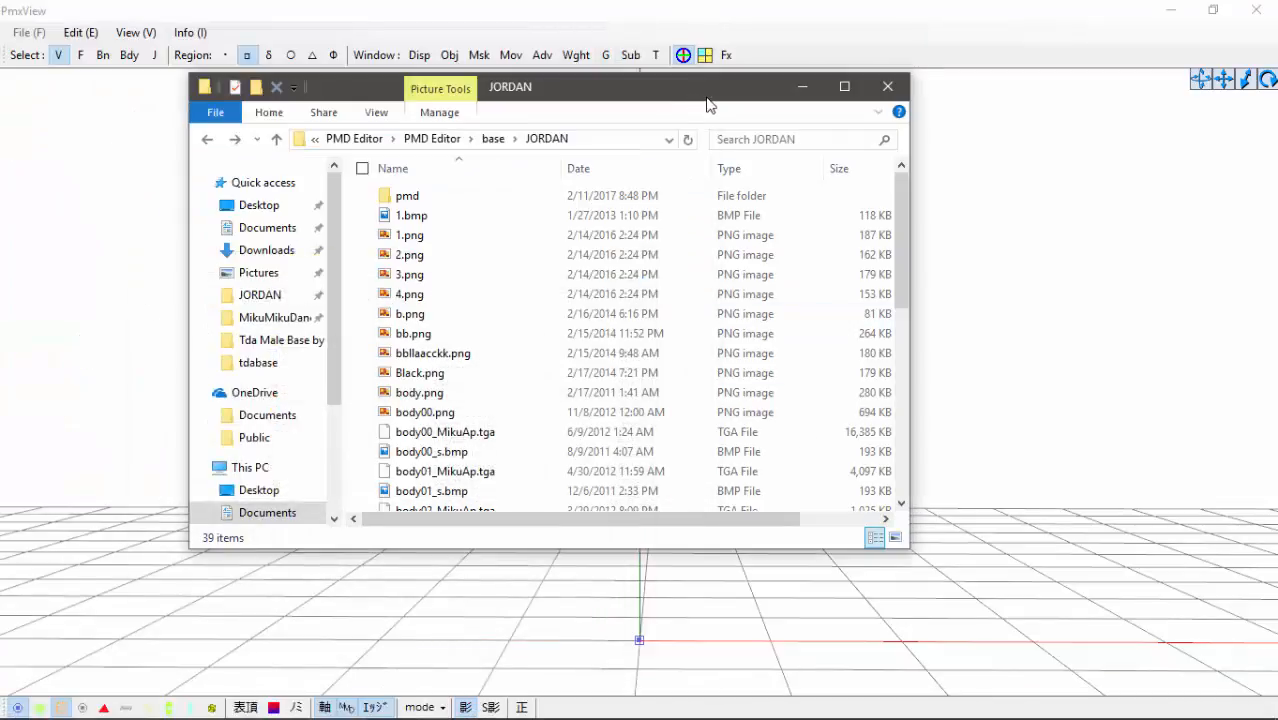
{"action": "left_click_drag", "start_coordinate": [705, 98], "coordinate": [961, 96]}
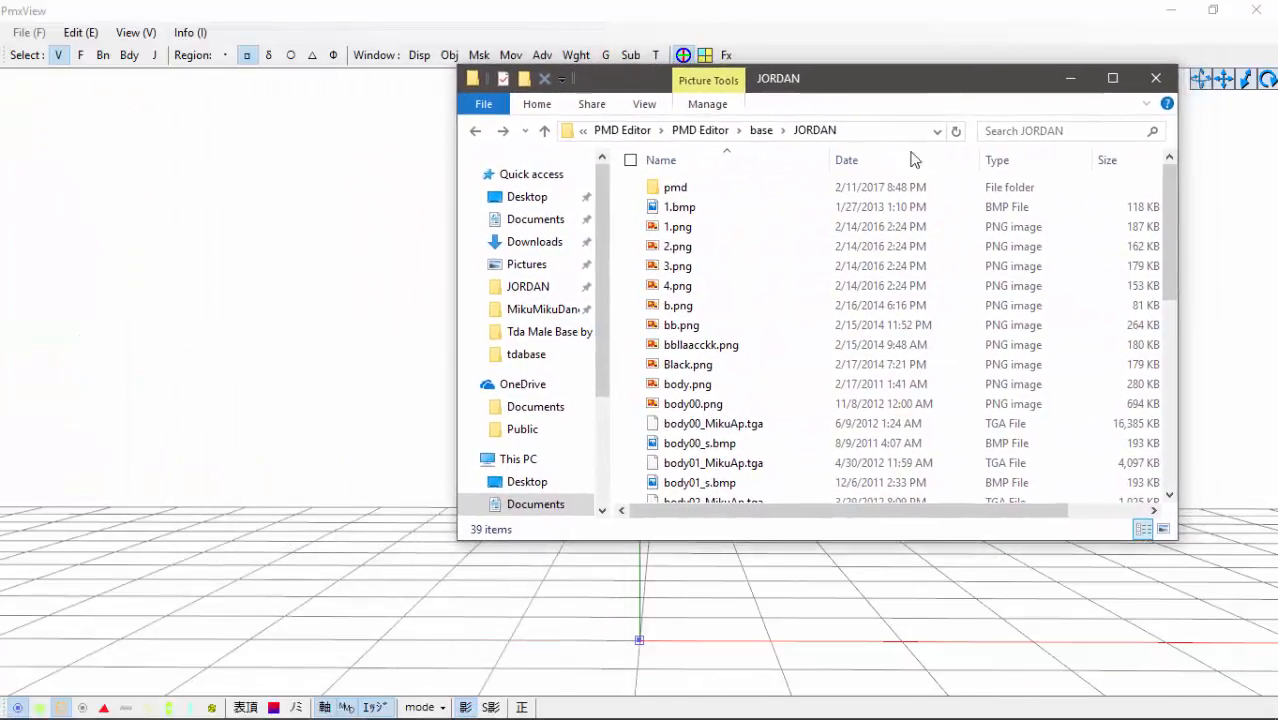
- Look through the files in the JORDAN folder and create a new subfolder named bmp there
{"action": "scroll", "coordinate": [818, 302], "scroll_direction": "down", "scroll_amount": 7}
{"action": "scroll", "coordinate": [818, 302], "scroll_direction": "up", "scroll_amount": 7}
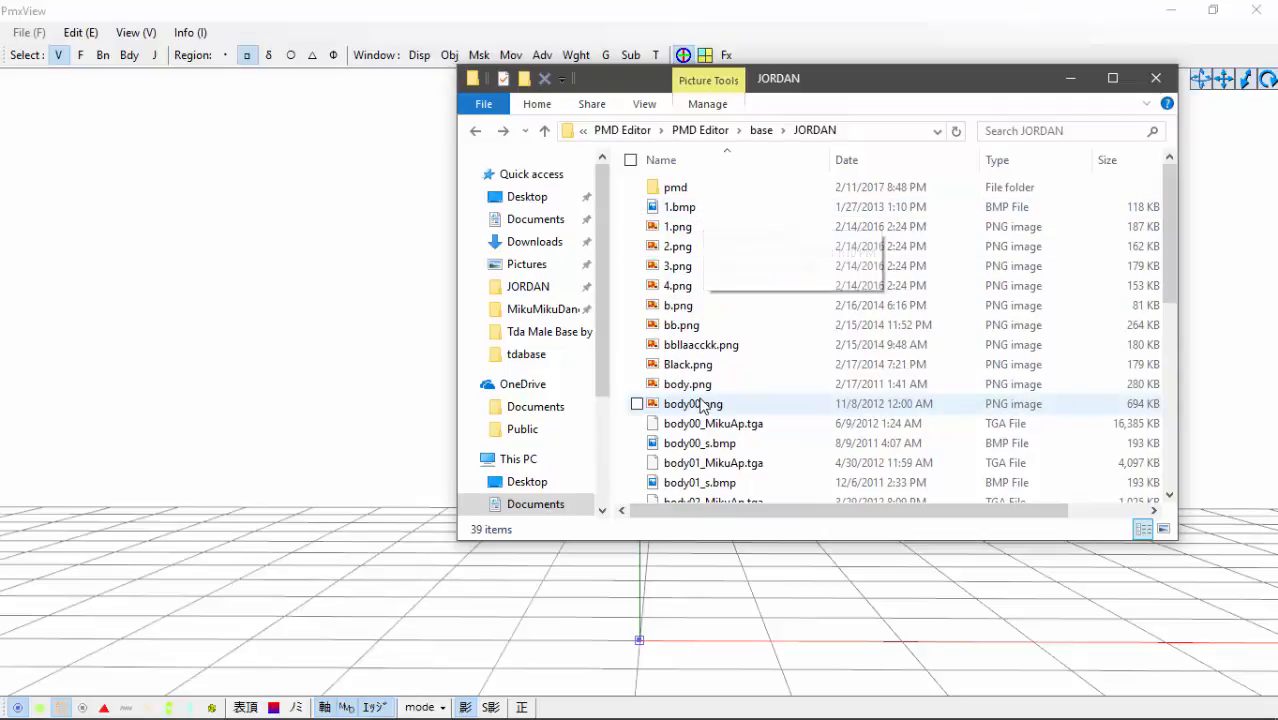
{"action": "scroll", "coordinate": [770, 376], "scroll_direction": "down", "scroll_amount": 1}
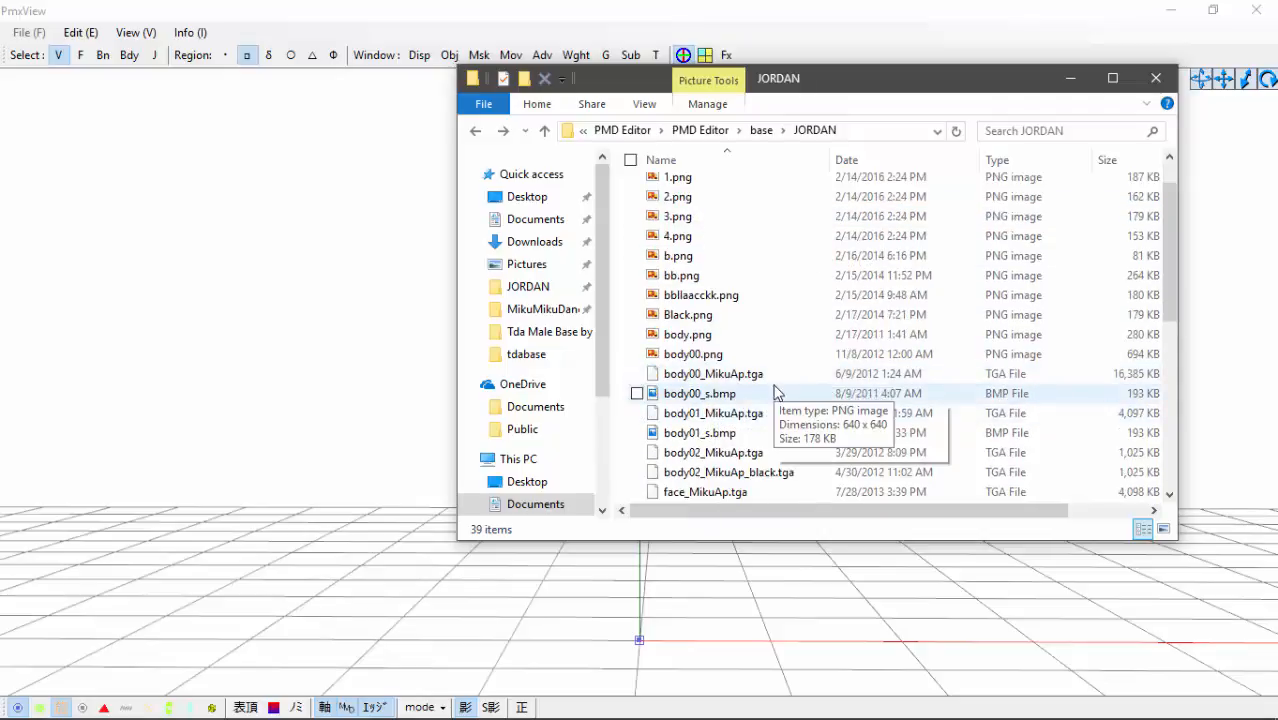
{"action": "scroll", "coordinate": [826, 455], "scroll_direction": "down", "scroll_amount": 2}
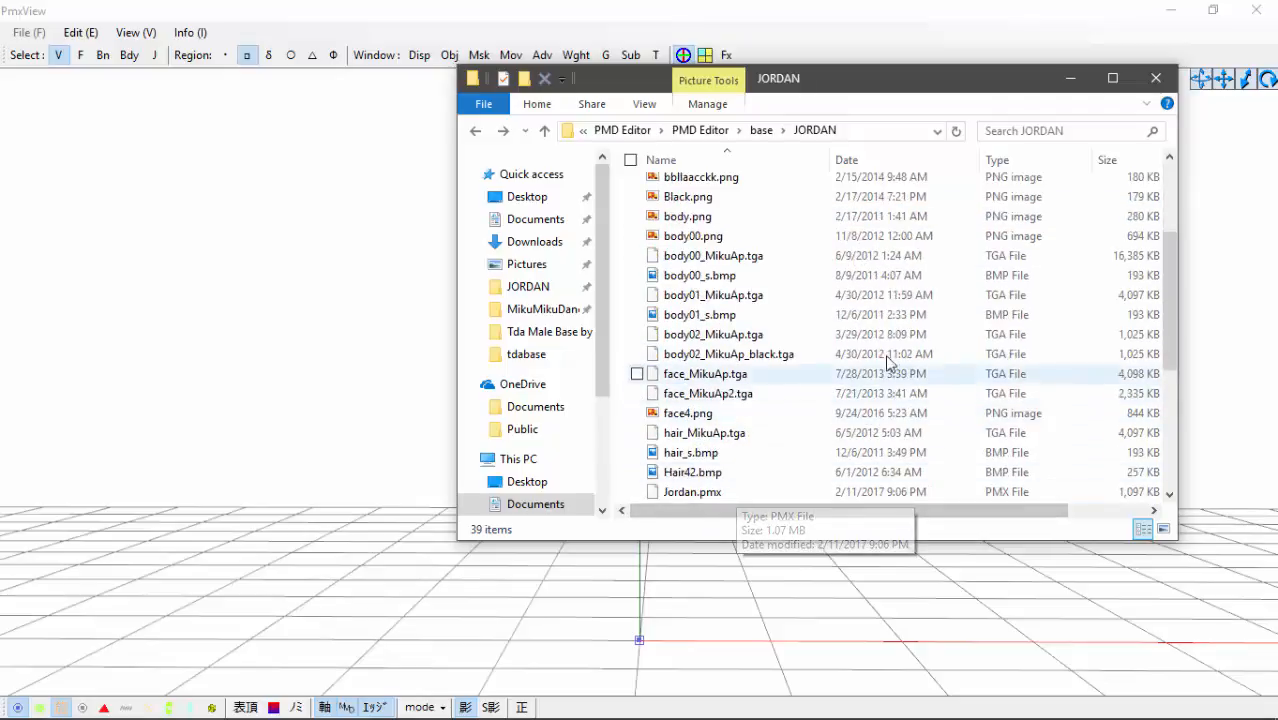
{"action": "scroll", "coordinate": [640, 400], "scroll_direction": "down", "scroll_amount": 5}
{"action": "scroll", "coordinate": [657, 452], "scroll_direction": "up", "scroll_amount": 8}
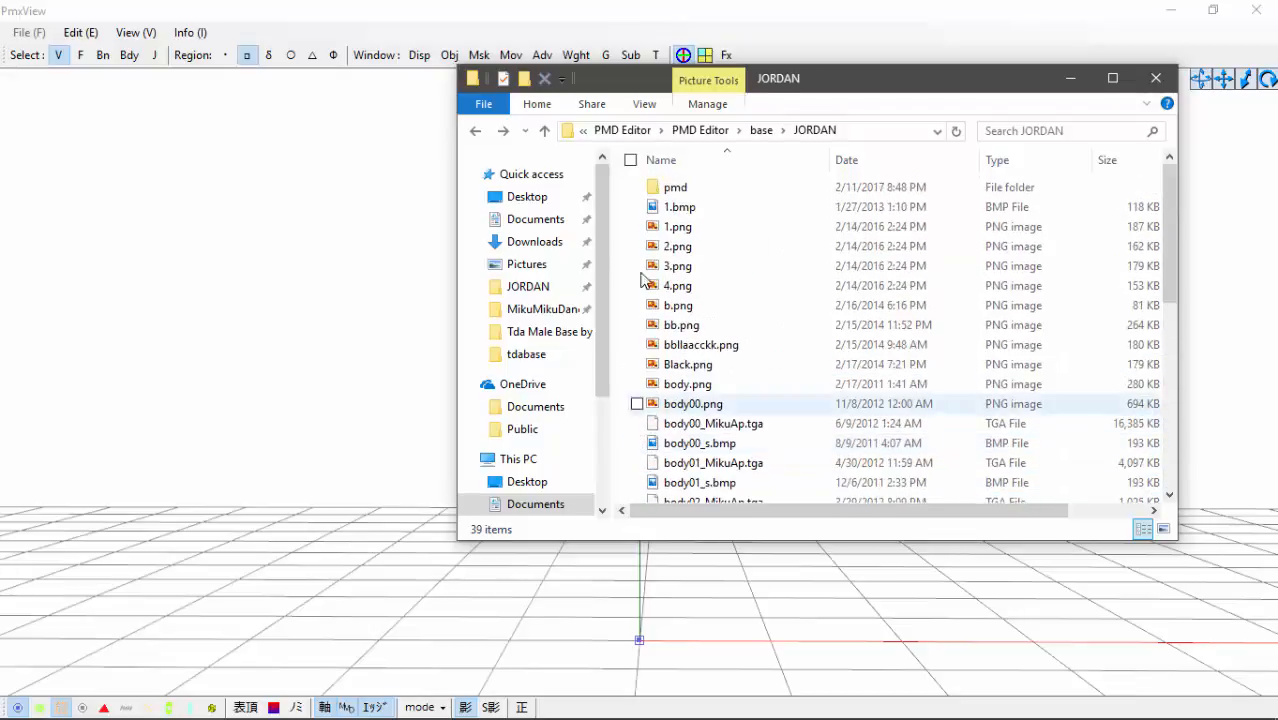
{"action": "left_click", "coordinate": [524, 80]}
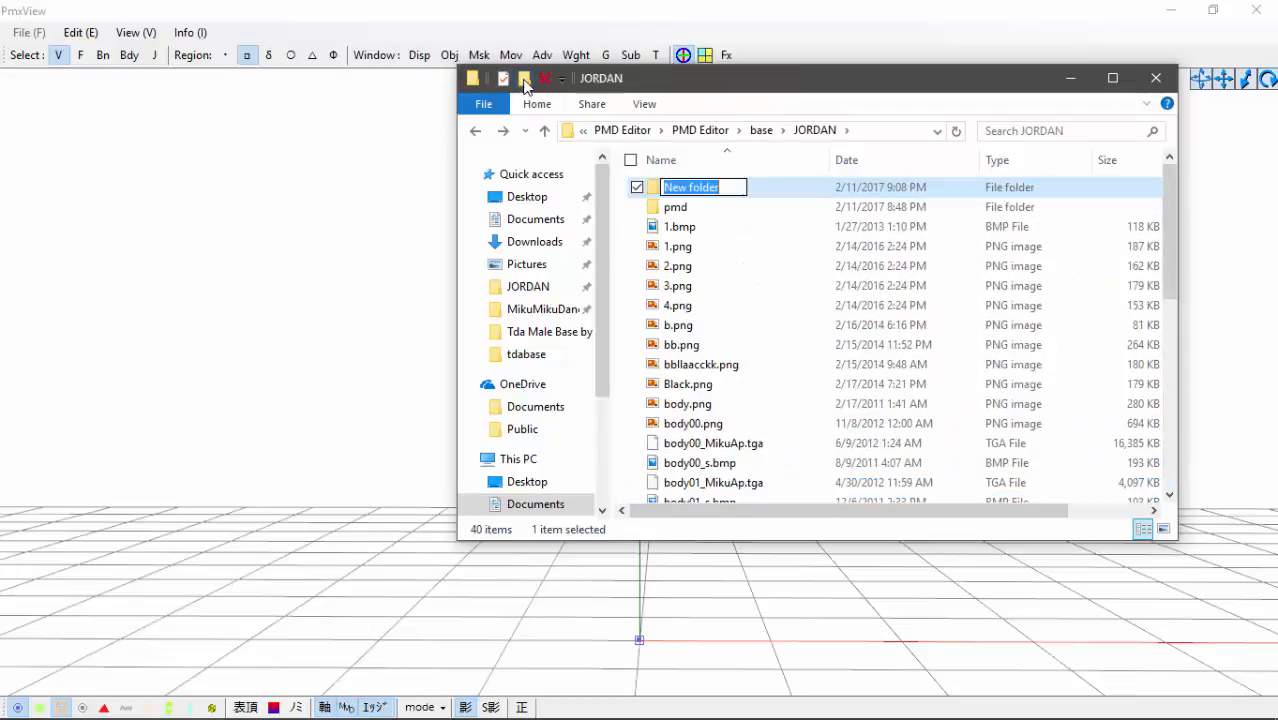
{"action": "type", "text": "bmp"}
{"action": "key", "text": "Return"}
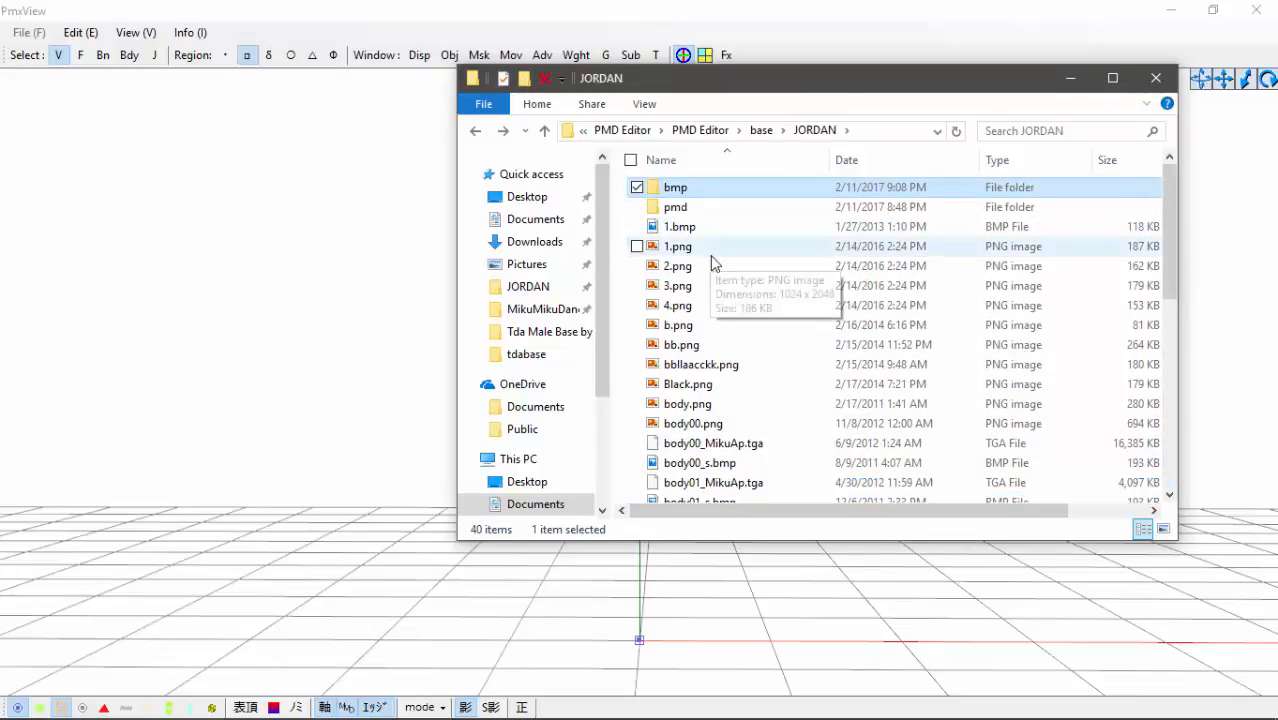
- Move all BMP and PNG image files in the JORDAN folder, from 1.bmp through toon_skin.bmp, into the bmp subfolder
{"action": "left_click", "coordinate": [690, 227]}
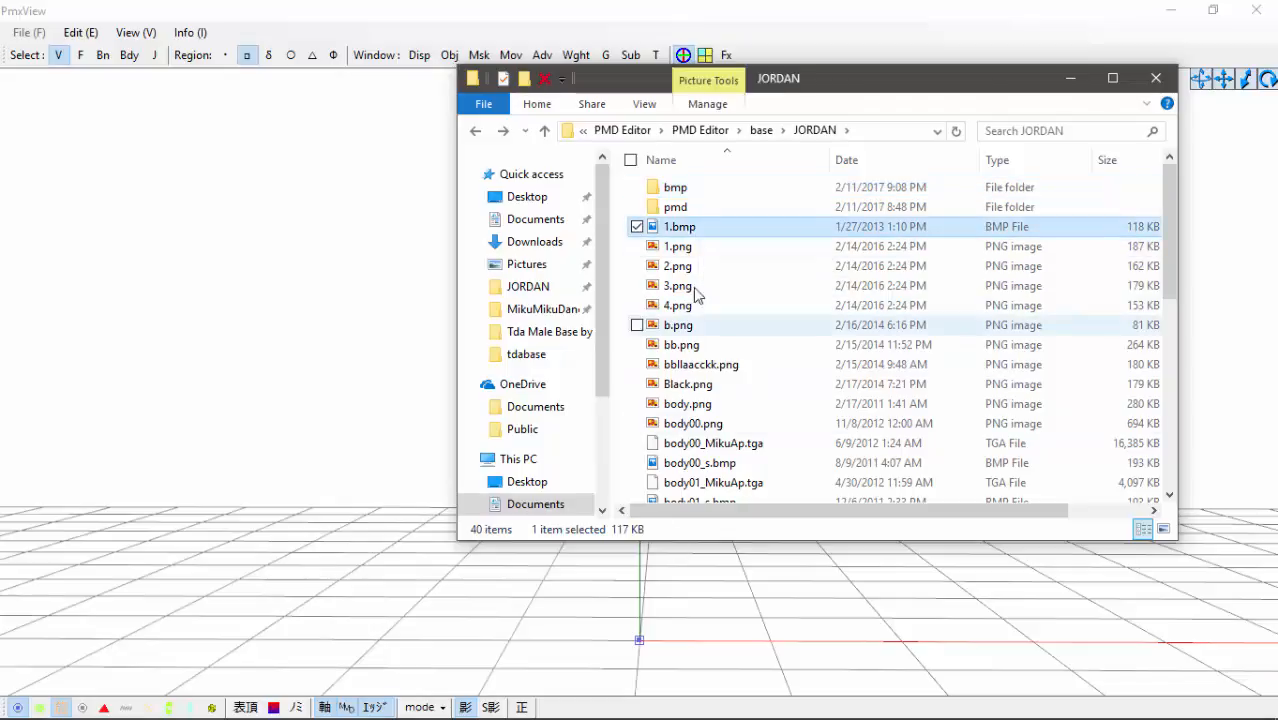
{"action": "left_click", "coordinate": [680, 247], "text": "ctrl"}
{"action": "left_click", "coordinate": [690, 266], "text": "ctrl"}
{"action": "left_click", "coordinate": [685, 286], "text": "ctrl"}
{"action": "left_click", "coordinate": [683, 305], "text": "ctrl"}
{"action": "left_click", "coordinate": [683, 325], "text": "ctrl"}
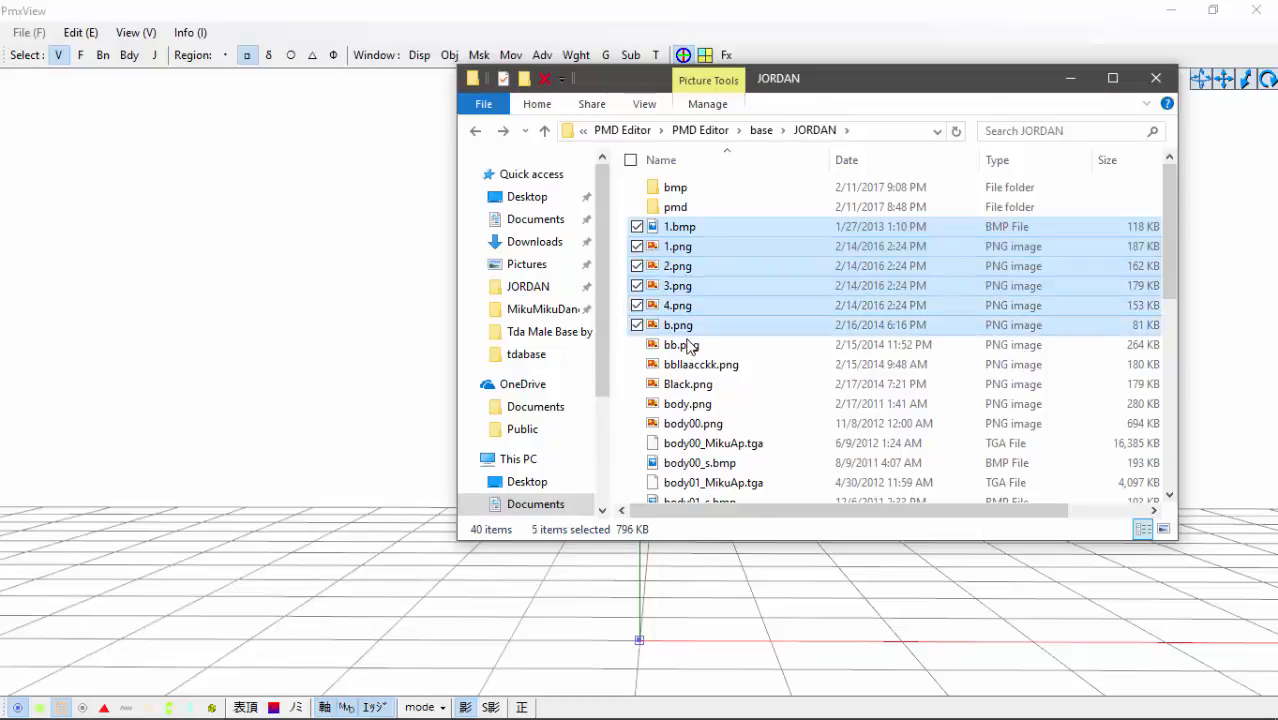
{"action": "left_click", "coordinate": [688, 345], "text": "ctrl"}
{"action": "left_click", "coordinate": [705, 364], "text": "ctrl"}
{"action": "left_click", "coordinate": [705, 385], "text": "ctrl"}
{"action": "left_click", "coordinate": [703, 404], "text": "ctrl"}
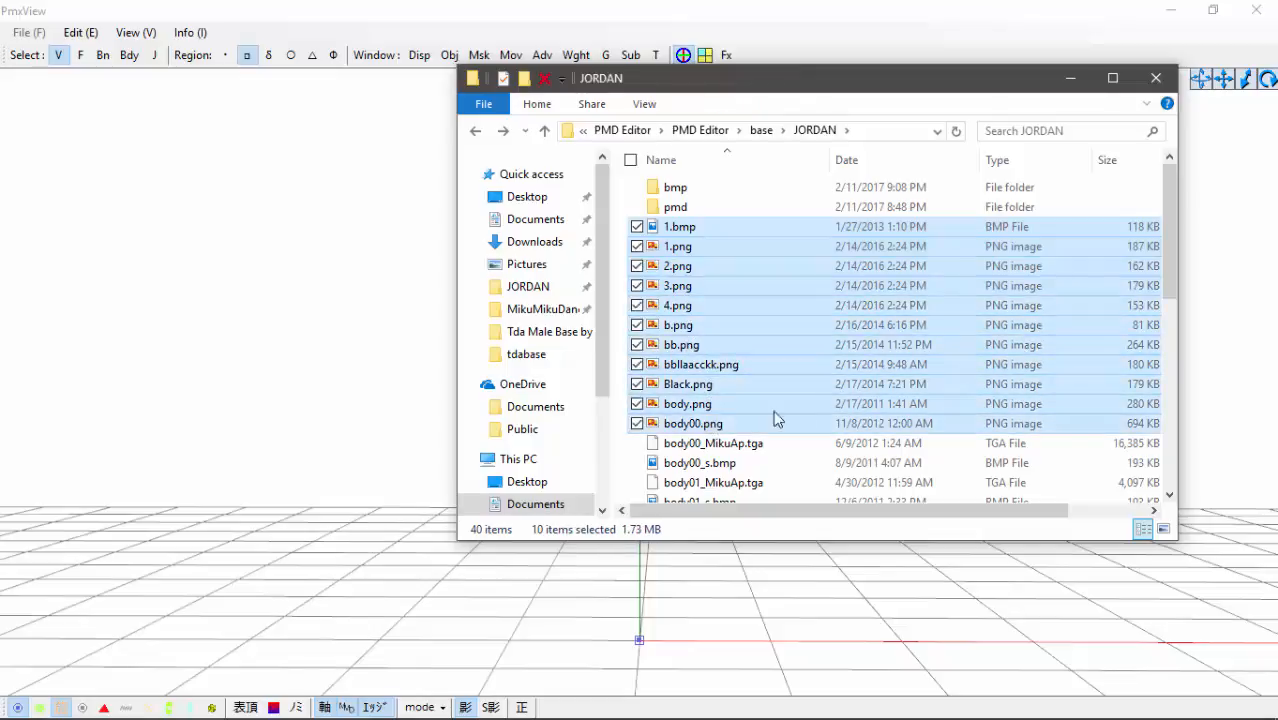
{"action": "left_click", "coordinate": [776, 423], "text": "ctrl"}
{"action": "scroll", "coordinate": [816, 403], "scroll_direction": "down", "scroll_amount": 2}
{"action": "left_click", "coordinate": [770, 360], "text": "ctrl"}
{"action": "left_click", "coordinate": [745, 393], "text": "ctrl"}
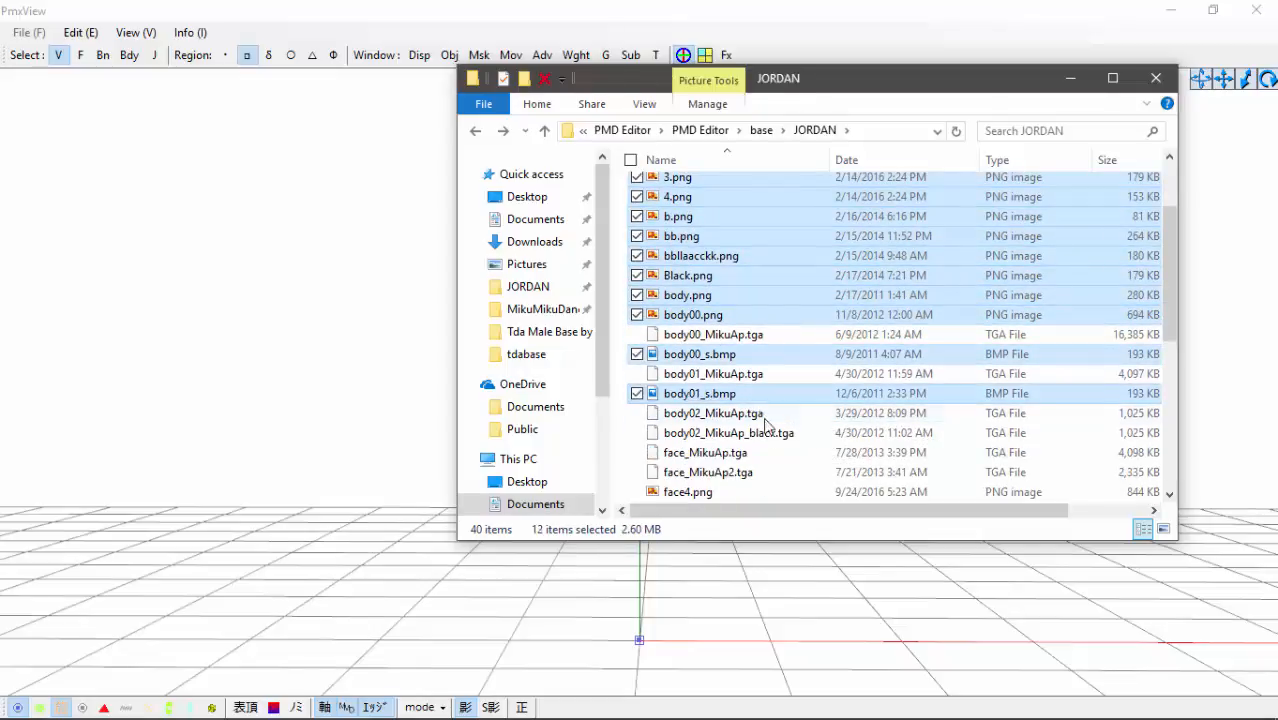
{"action": "scroll", "coordinate": [742, 468], "scroll_direction": "down", "scroll_amount": 2}
{"action": "left_click", "coordinate": [700, 374], "text": "ctrl"}
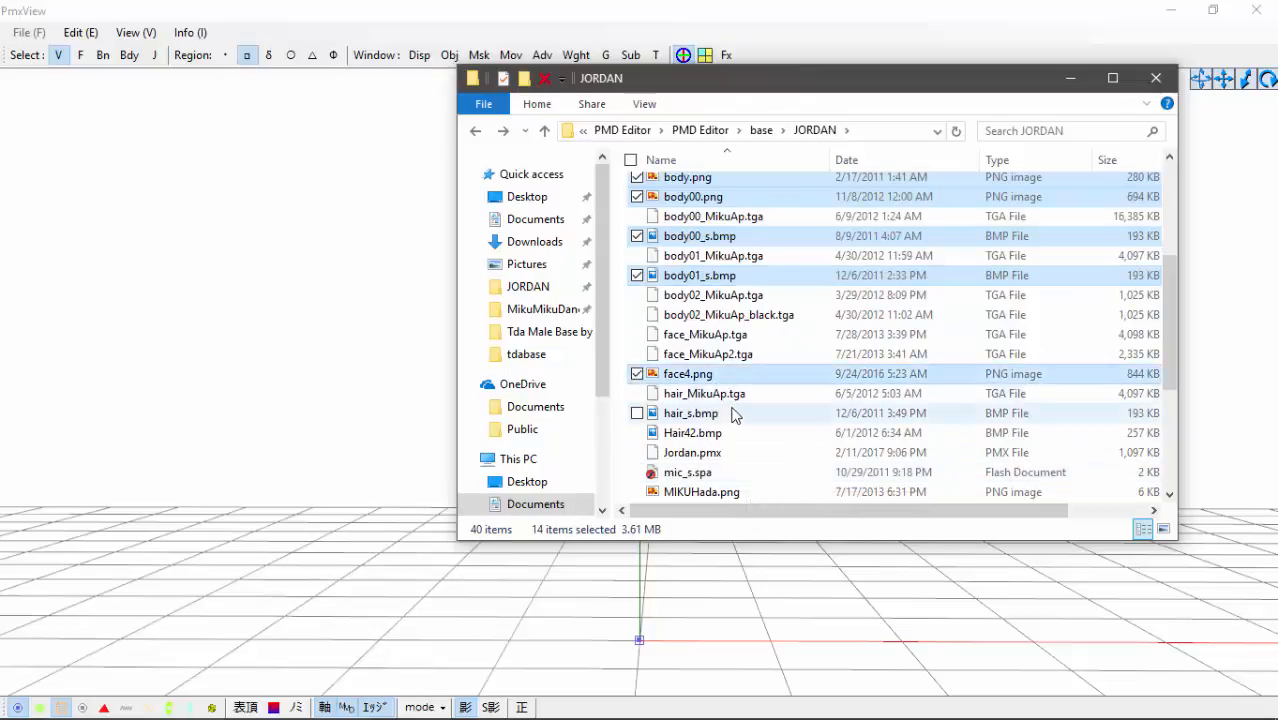
{"action": "left_click", "coordinate": [700, 413], "text": "ctrl"}
{"action": "left_click", "coordinate": [705, 433], "text": "ctrl"}
{"action": "scroll", "coordinate": [755, 462], "scroll_direction": "down", "scroll_amount": 1}
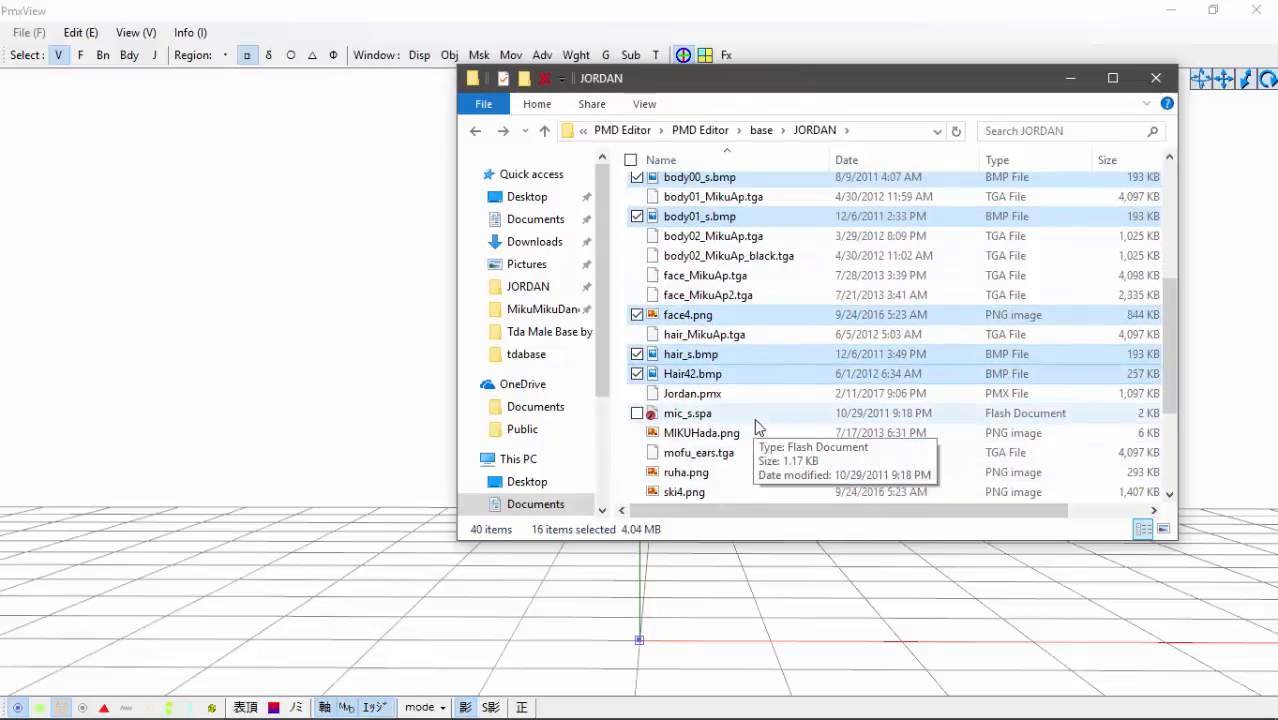
{"action": "left_click", "coordinate": [751, 434], "text": "ctrl"}
{"action": "left_click", "coordinate": [740, 472], "text": "ctrl"}
{"action": "left_click", "coordinate": [718, 492], "text": "ctrl"}
{"action": "scroll", "coordinate": [805, 442], "scroll_direction": "down", "scroll_amount": 3}
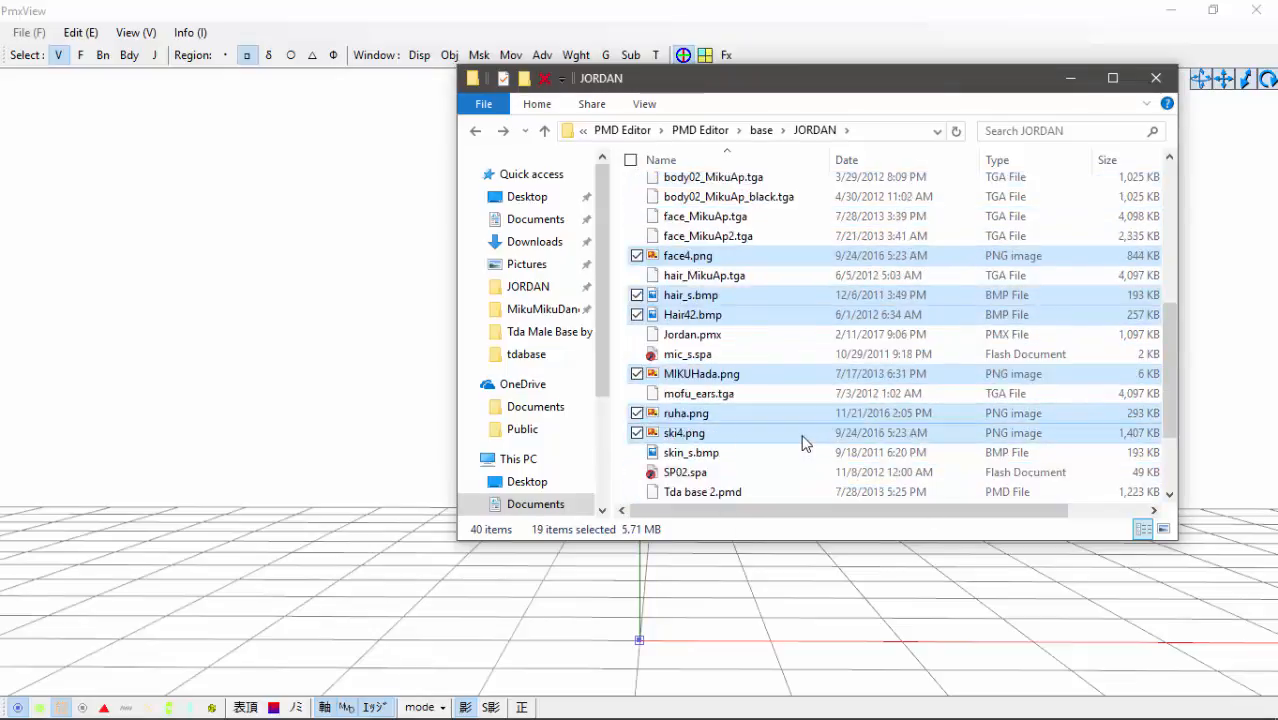
{"action": "left_click", "coordinate": [757, 345], "text": "ctrl"}
{"action": "left_click", "coordinate": [725, 393], "text": "ctrl"}
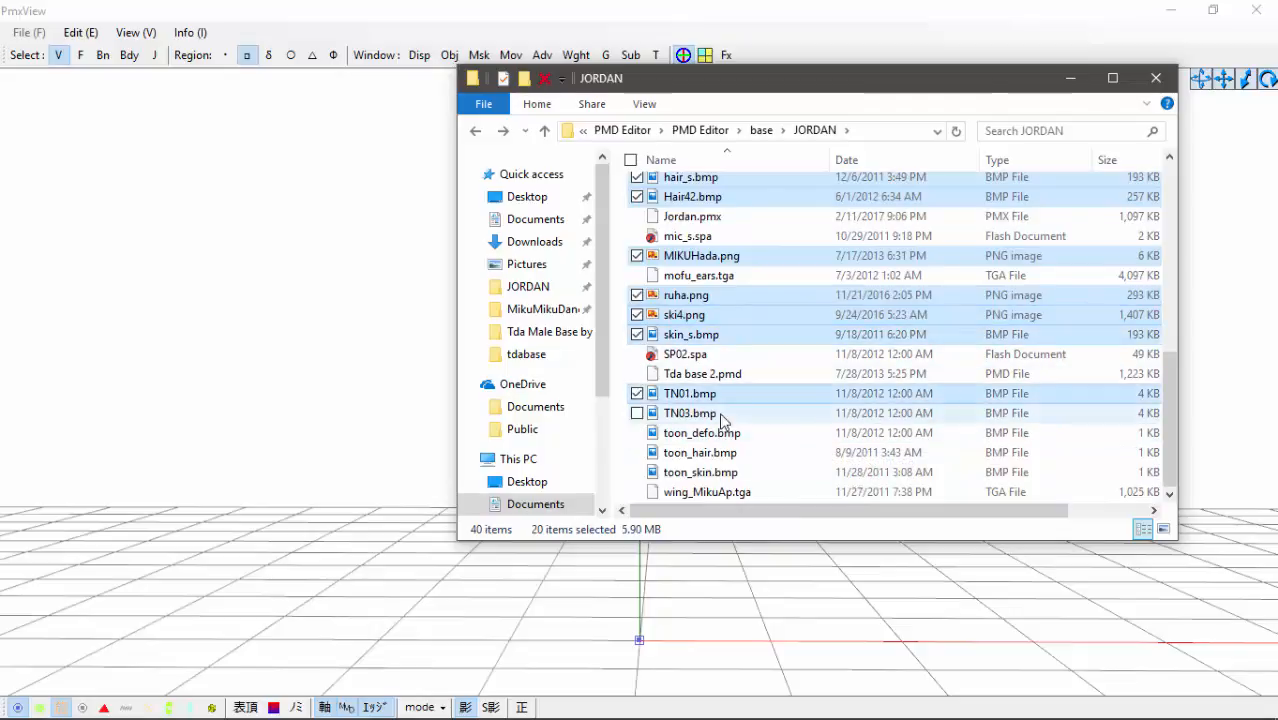
{"action": "left_click", "coordinate": [735, 413], "text": "ctrl"}
{"action": "left_click", "coordinate": [730, 433], "text": "ctrl"}
{"action": "left_click", "coordinate": [735, 452], "text": "ctrl"}
{"action": "left_click", "coordinate": [735, 472], "text": "ctrl"}
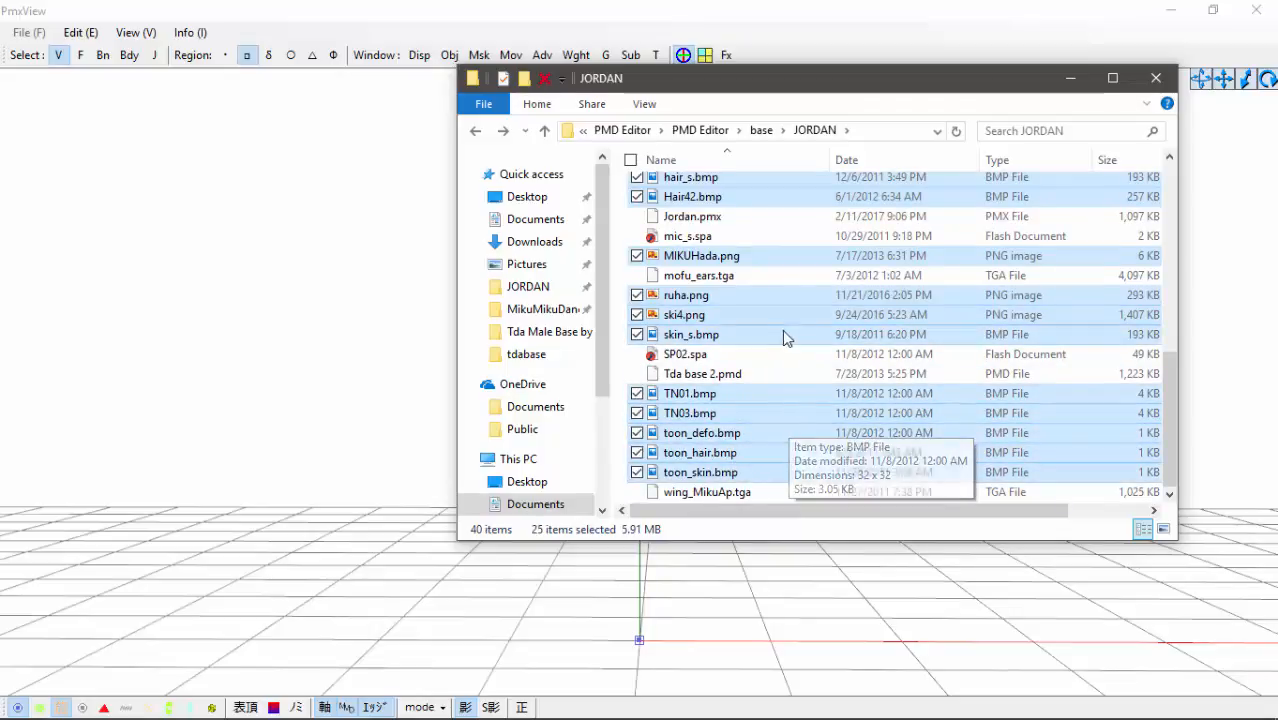
{"action": "scroll", "coordinate": [782, 329], "scroll_direction": "up", "scroll_amount": 7}
{"action": "left_click_drag", "start_coordinate": [755, 303], "coordinate": [693, 208]}
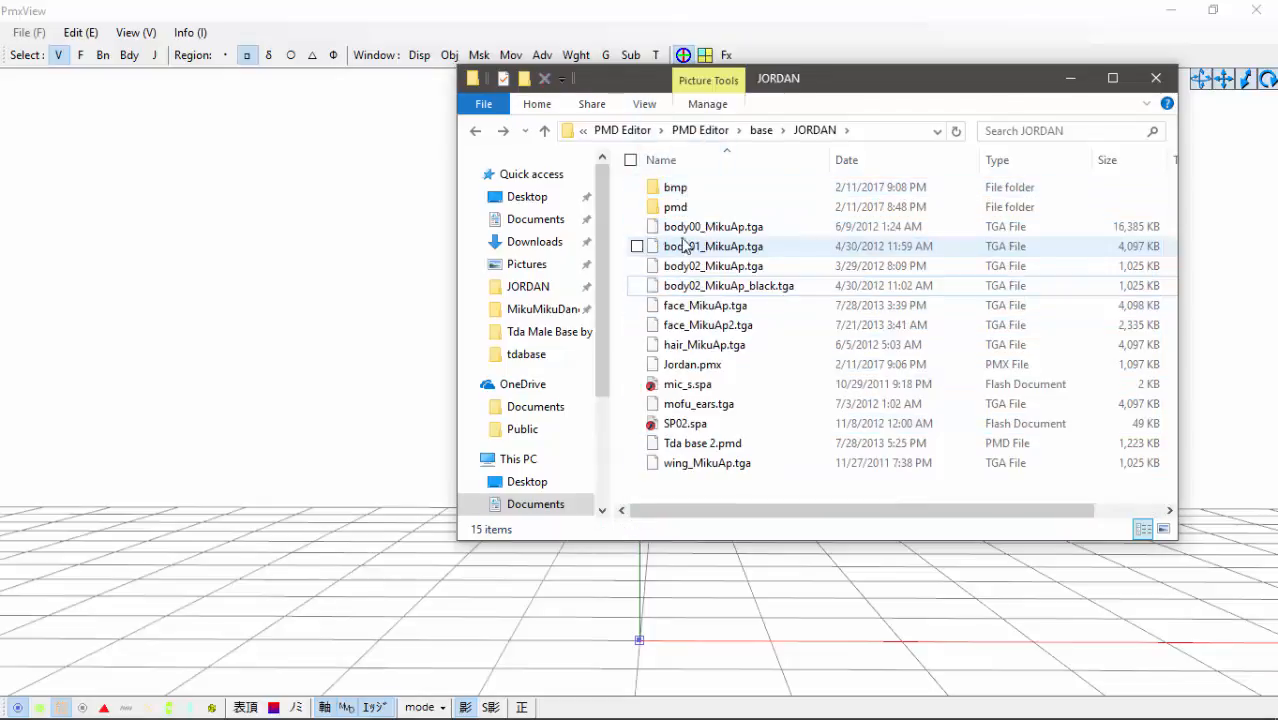
- Check the contents of the pmd subfolder and create a new subfolder named tga in the JORDAN folder
{"action": "double_click", "coordinate": [683, 207]}
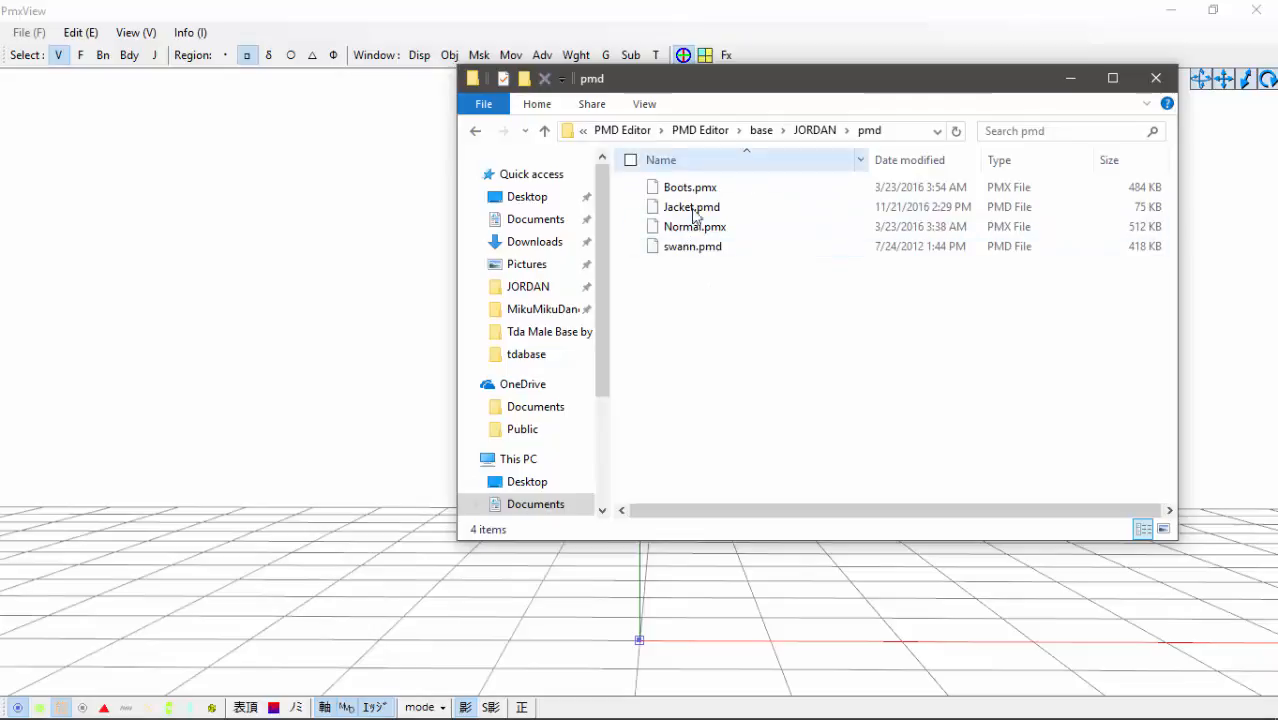
{"action": "left_click", "coordinate": [474, 132]}
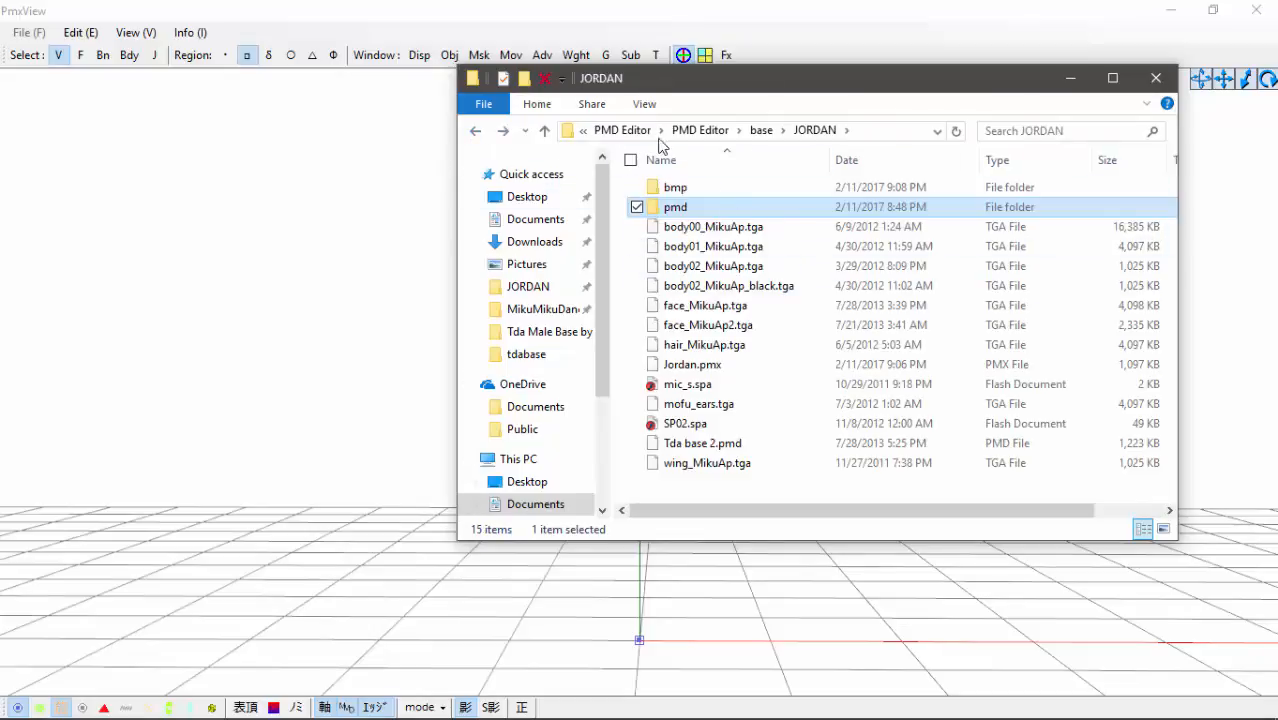
{"action": "left_click", "coordinate": [526, 80]}
{"action": "type", "text": "tga"}
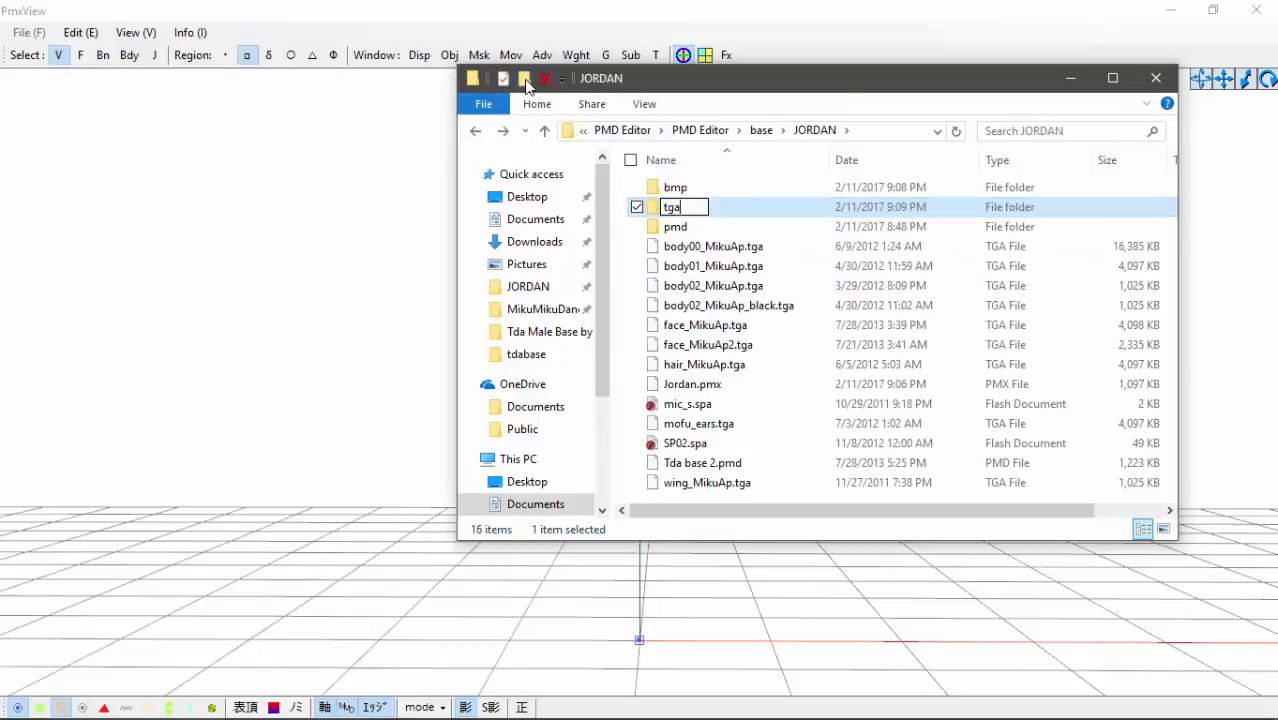
{"action": "key", "text": "Return"}
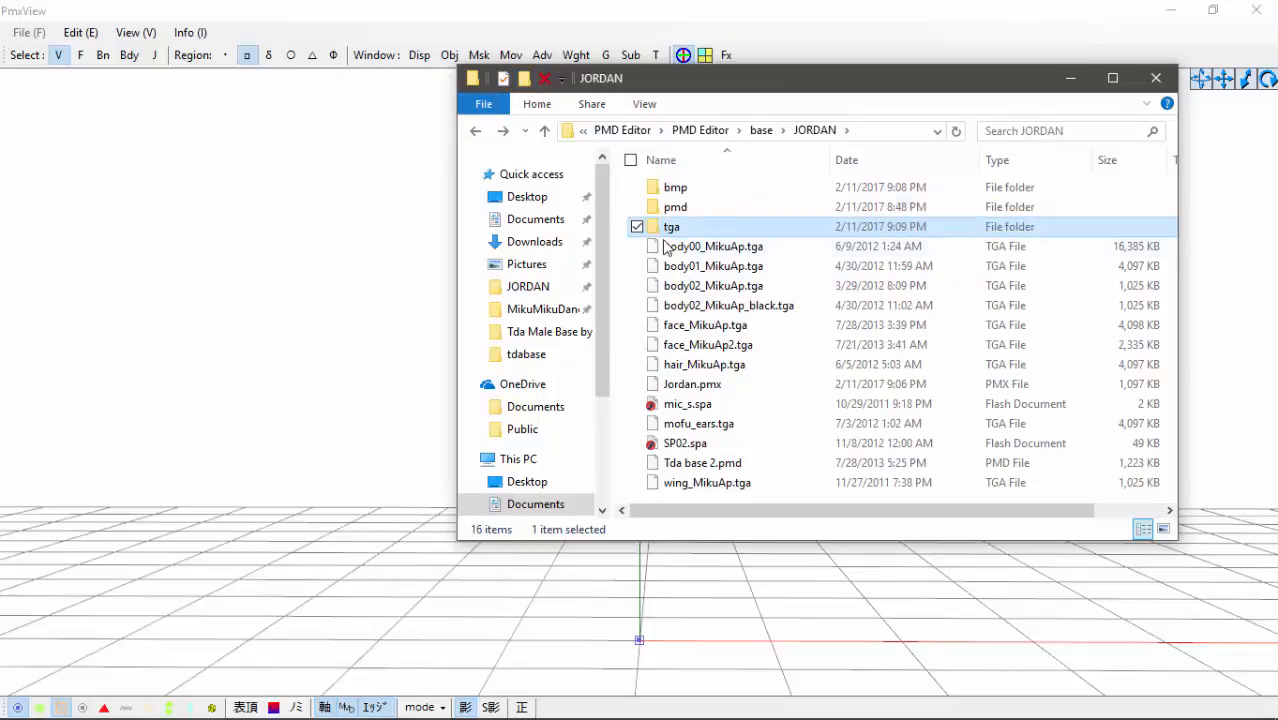
- Move all TGA files, including mofu_ears.tga and wing_MikuAp.tga, into the tga subfolder
{"action": "left_click_drag", "start_coordinate": [625, 258], "coordinate": [738, 368]}
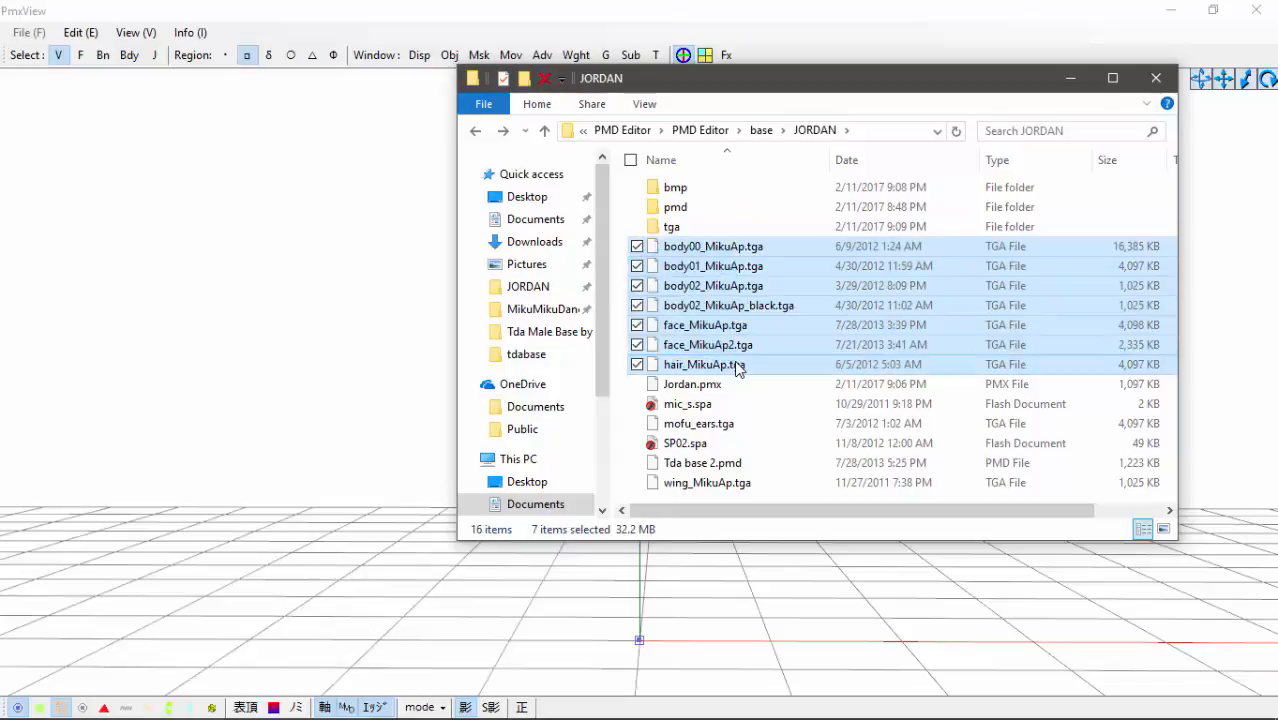
{"action": "left_click", "coordinate": [740, 425], "text": "ctrl"}
{"action": "left_click", "coordinate": [706, 482], "text": "ctrl"}
{"action": "left_click_drag", "start_coordinate": [700, 423], "coordinate": [686, 228]}
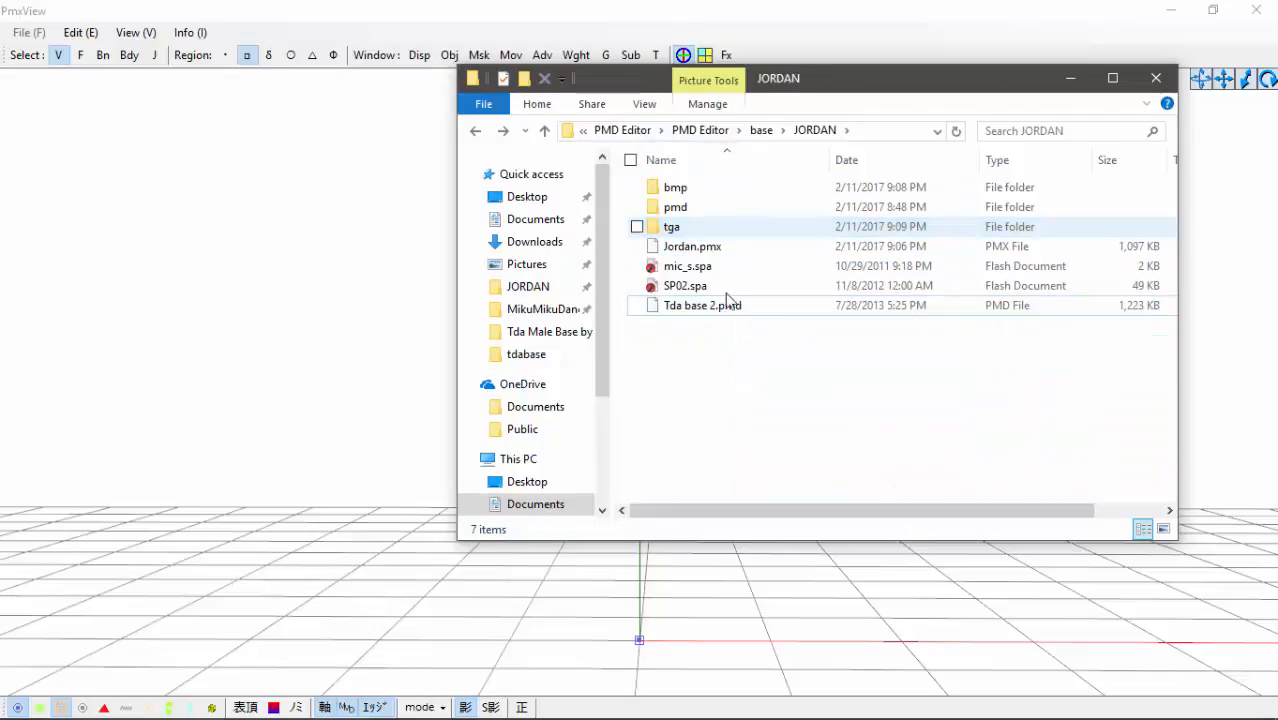
- Delete Jordan.pmx and create a new subfolder named spa in the JORDAN folder
{"action": "right_click", "coordinate": [708, 248]}
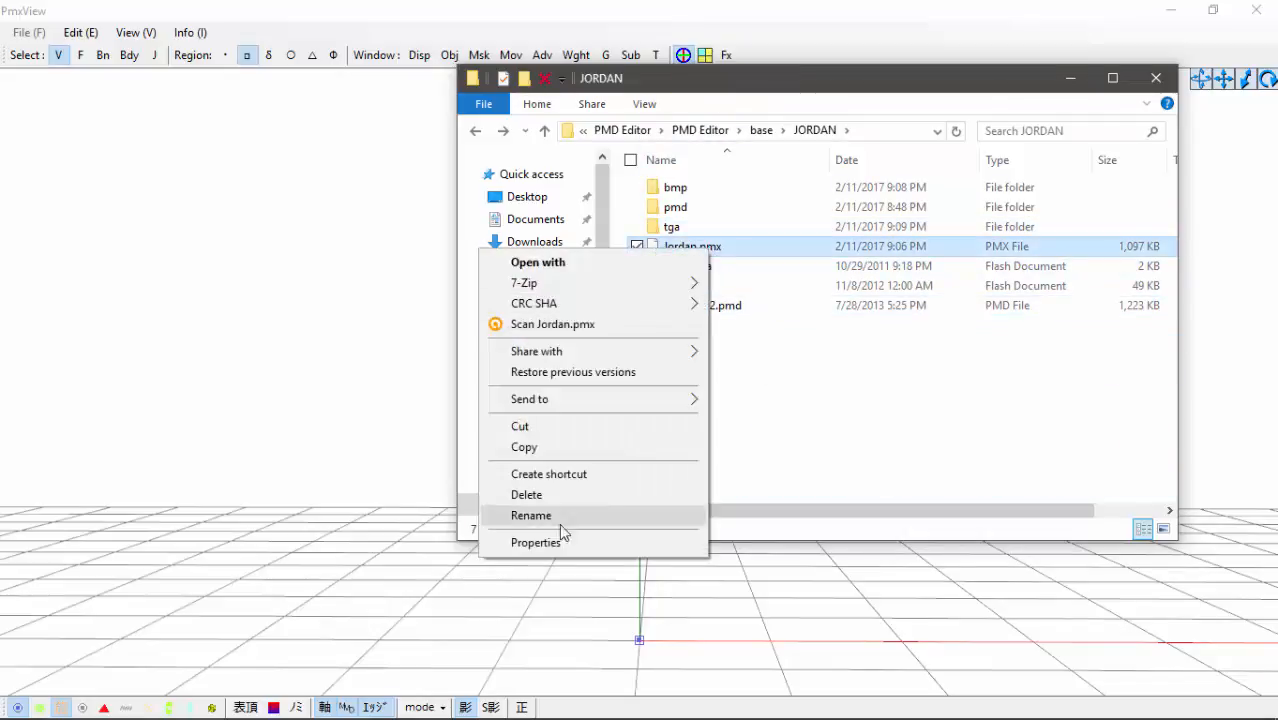
{"action": "left_click", "coordinate": [540, 498]}
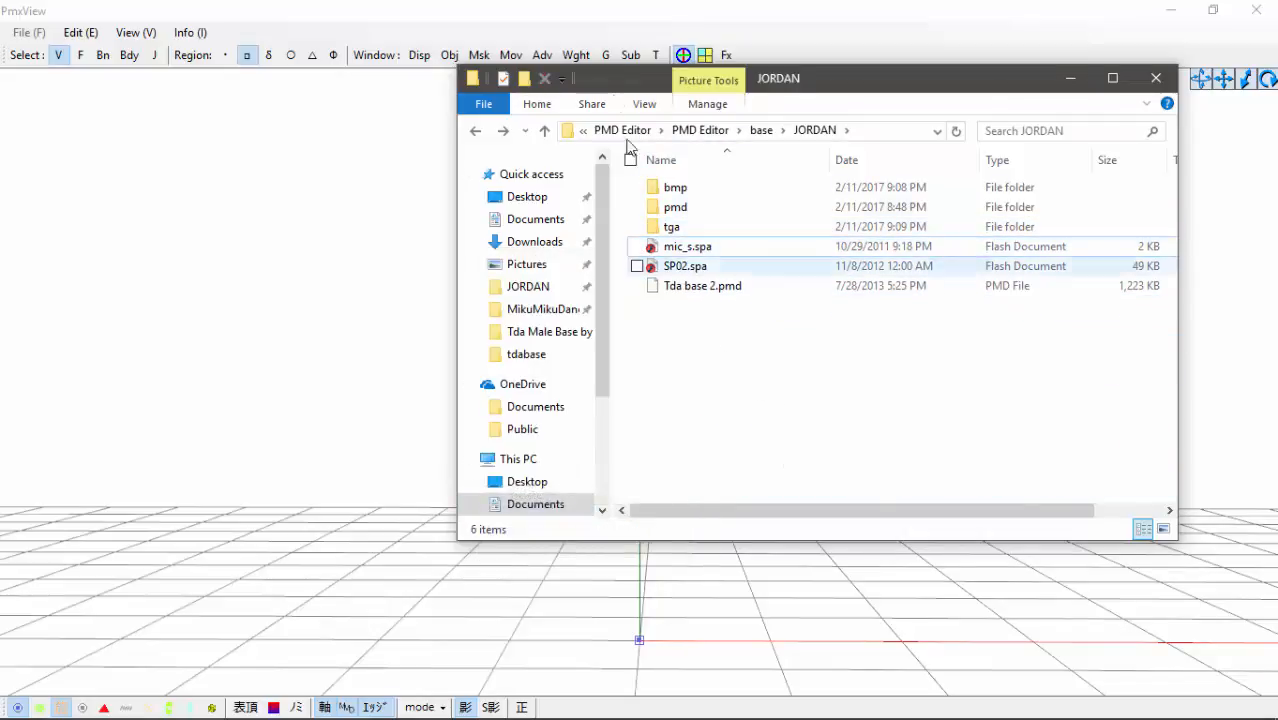
{"action": "left_click", "coordinate": [524, 79]}
{"action": "type", "text": "spa"}
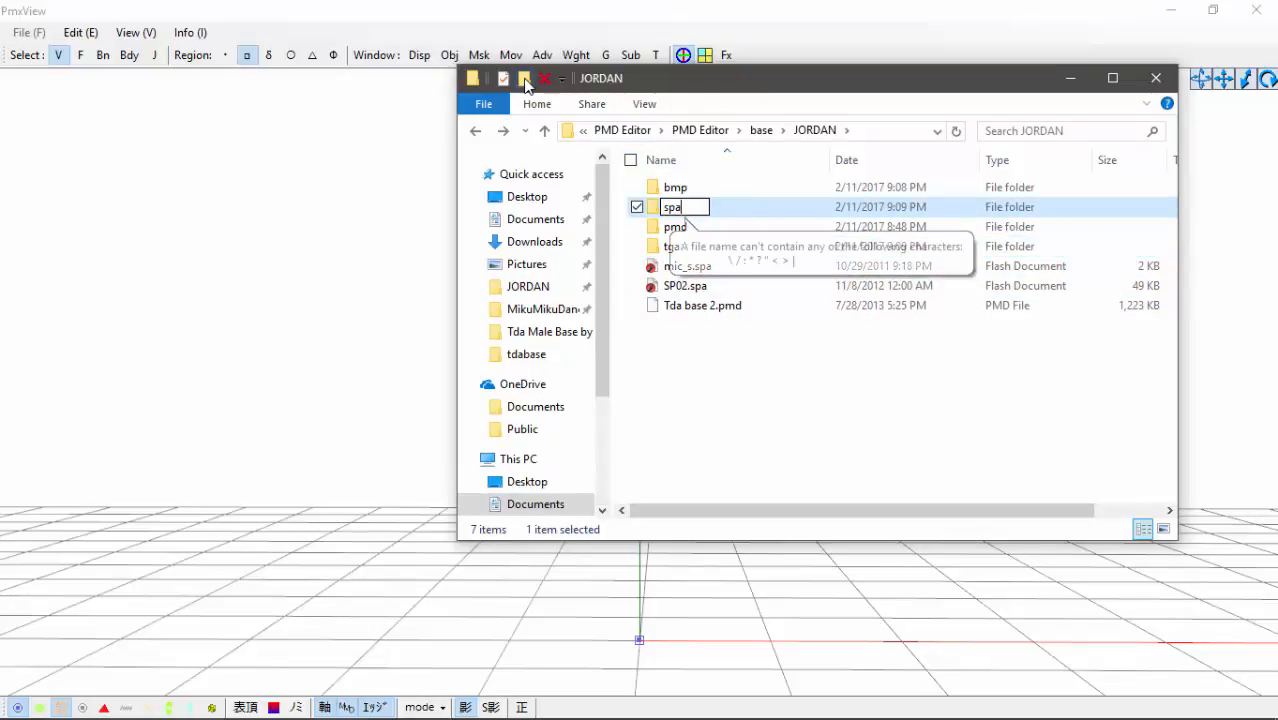
{"action": "key", "text": "Return"}
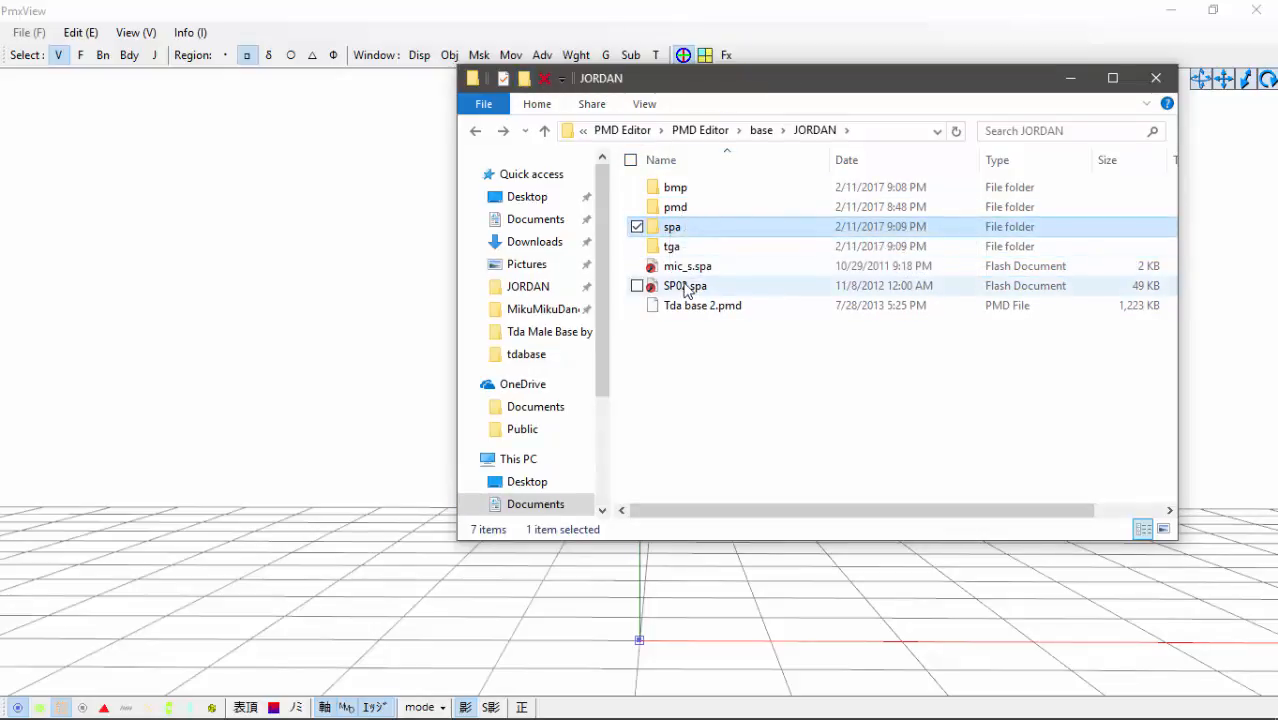
- Move the two SPA files in the JORDAN folder, including mic_s.spa, into the spa subfolder
{"action": "left_click_drag", "start_coordinate": [625, 271], "coordinate": [679, 228]}
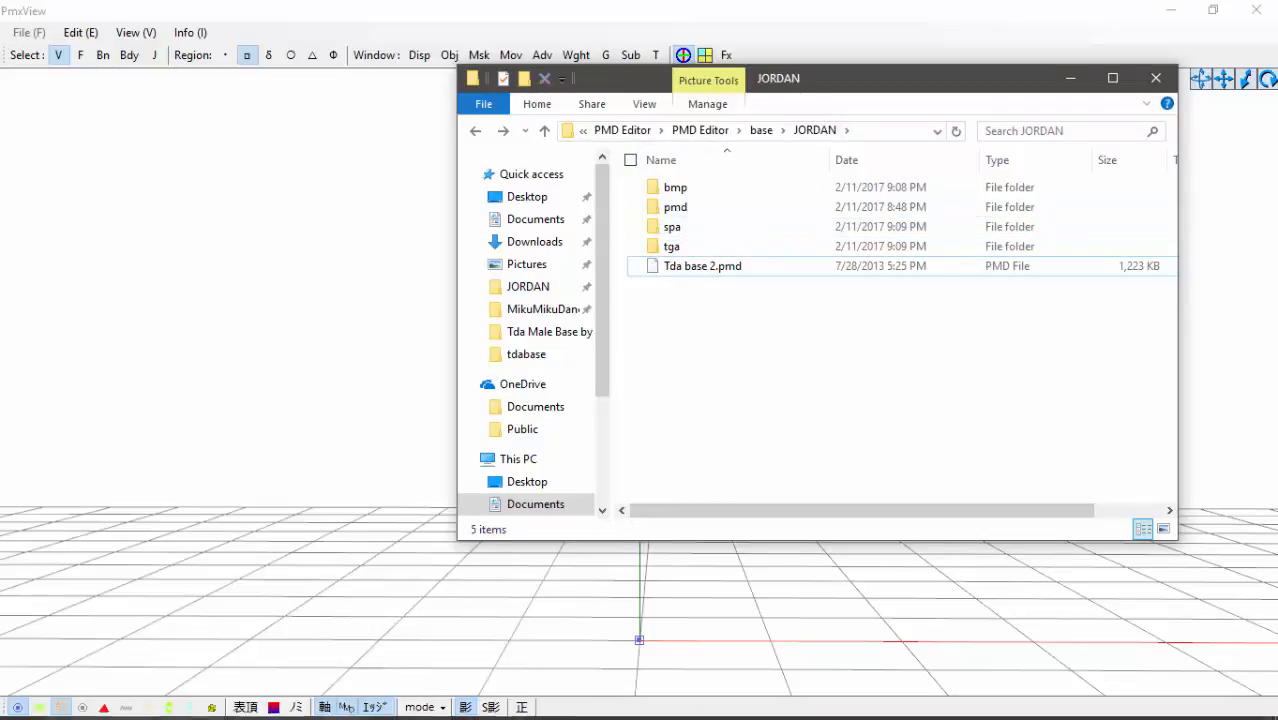
{"action": "left_click_drag", "start_coordinate": [864, 94], "coordinate": [655, 122]}
{"action": "mouse_move", "coordinate": [969, 229]}
{"action": "left_mouse_down"}
{"action": "mouse_move", "coordinate": [900, 233]}
{"action": "mouse_move", "coordinate": [975, 231]}
{"action": "left_mouse_up"}
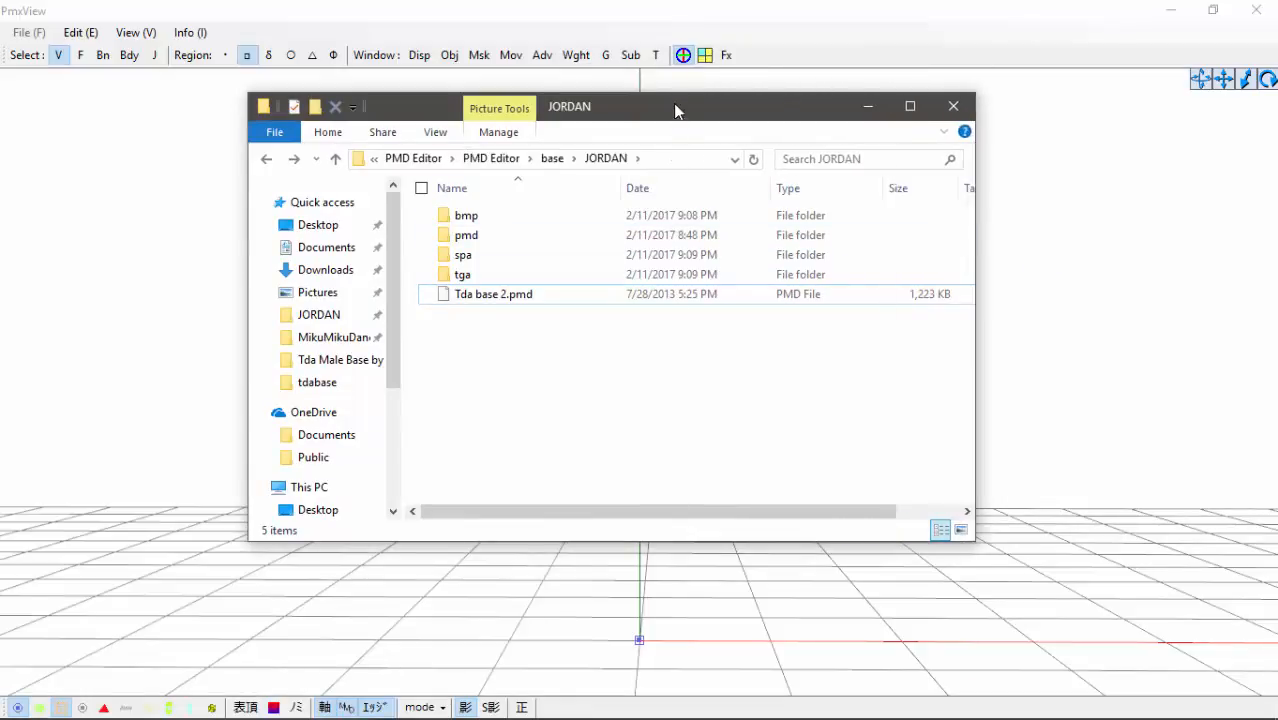
{"action": "left_click_drag", "start_coordinate": [676, 93], "coordinate": [675, 64]}
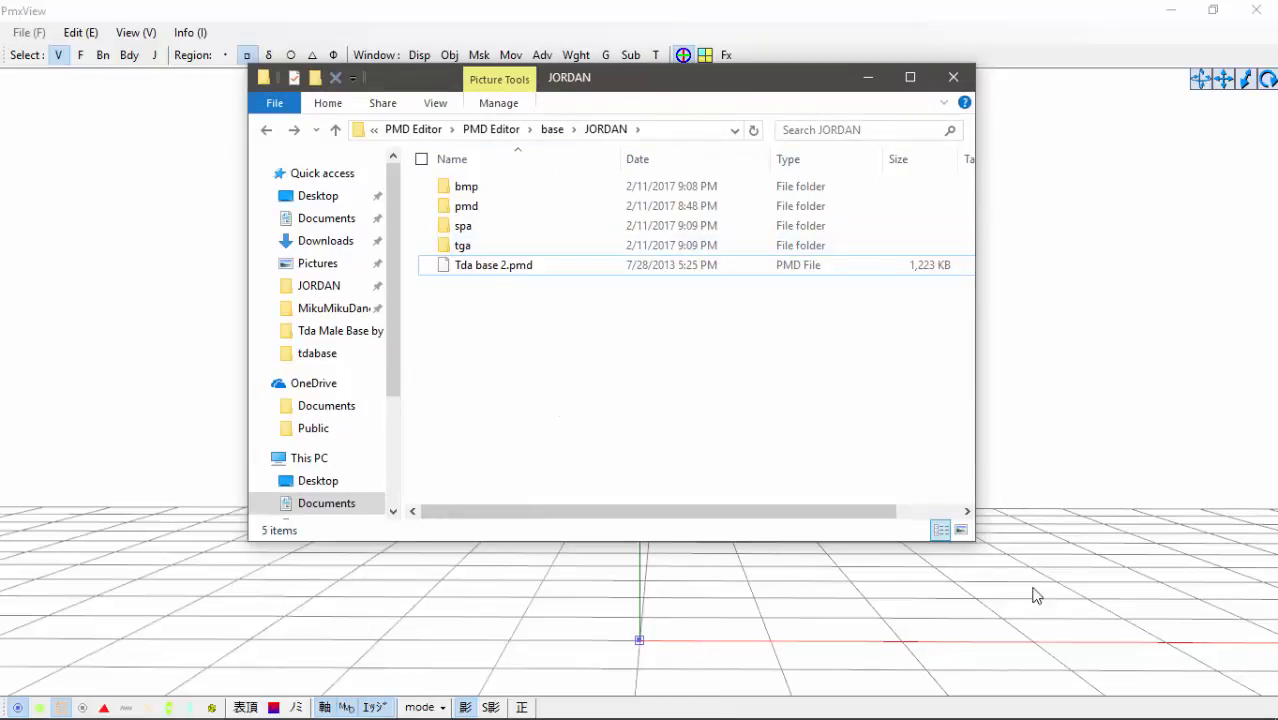
- Load Tda base 2.pmd from the JORDAN folder into Pmx Editor as a new import with custom scale 1 and view the model
{"action": "left_click_drag", "start_coordinate": [733, 83], "coordinate": [1016, 97]}
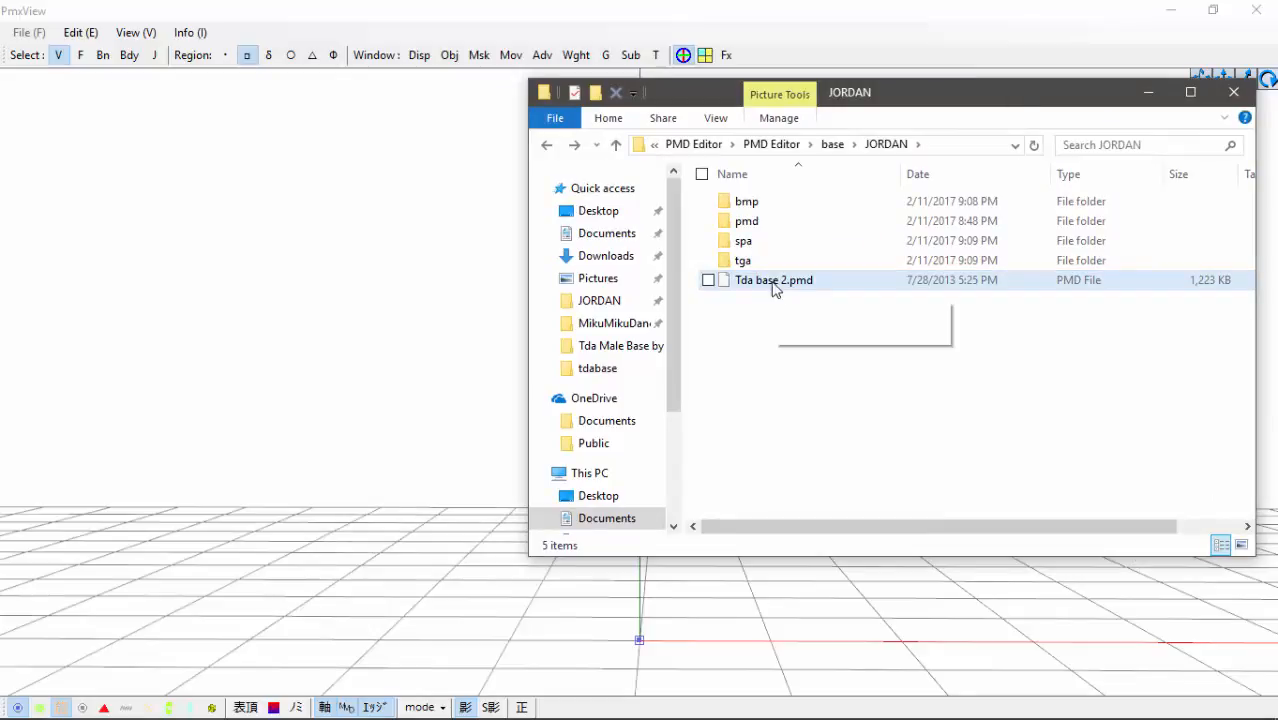
{"action": "left_click_drag", "start_coordinate": [776, 282], "coordinate": [341, 332]}
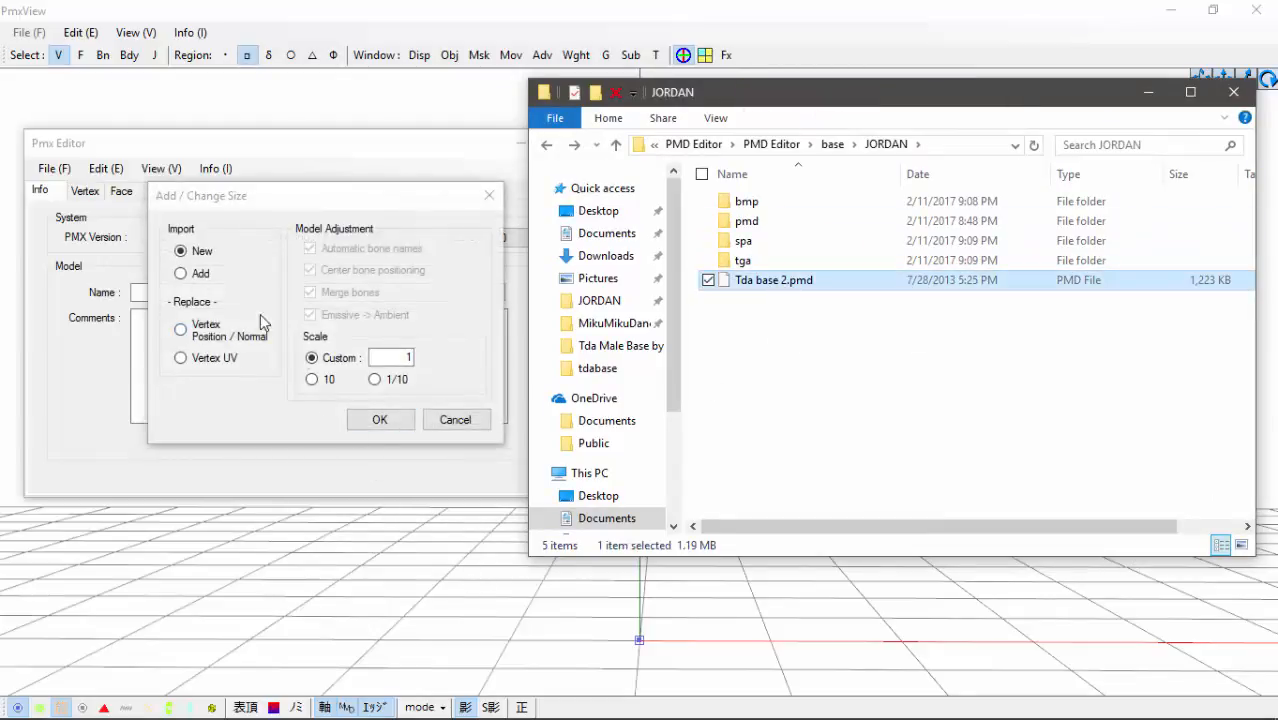
{"action": "left_click", "coordinate": [382, 421]}
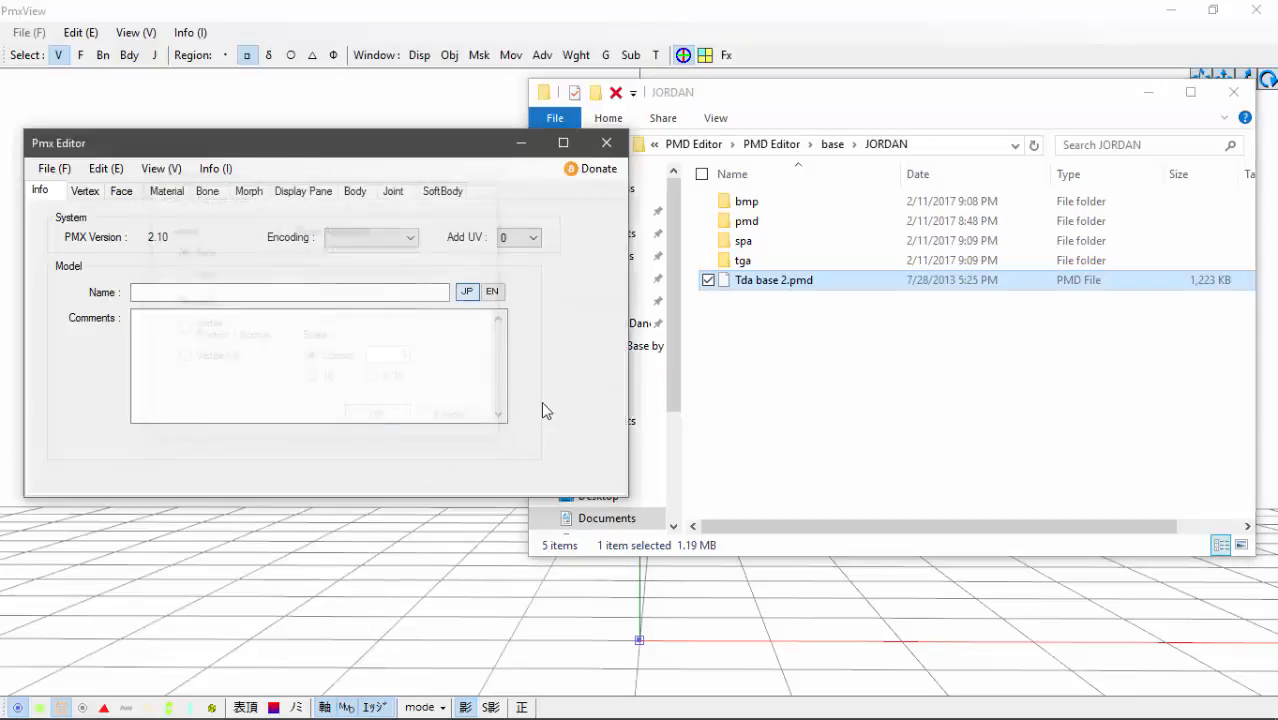
{"action": "left_click", "coordinate": [449, 529]}
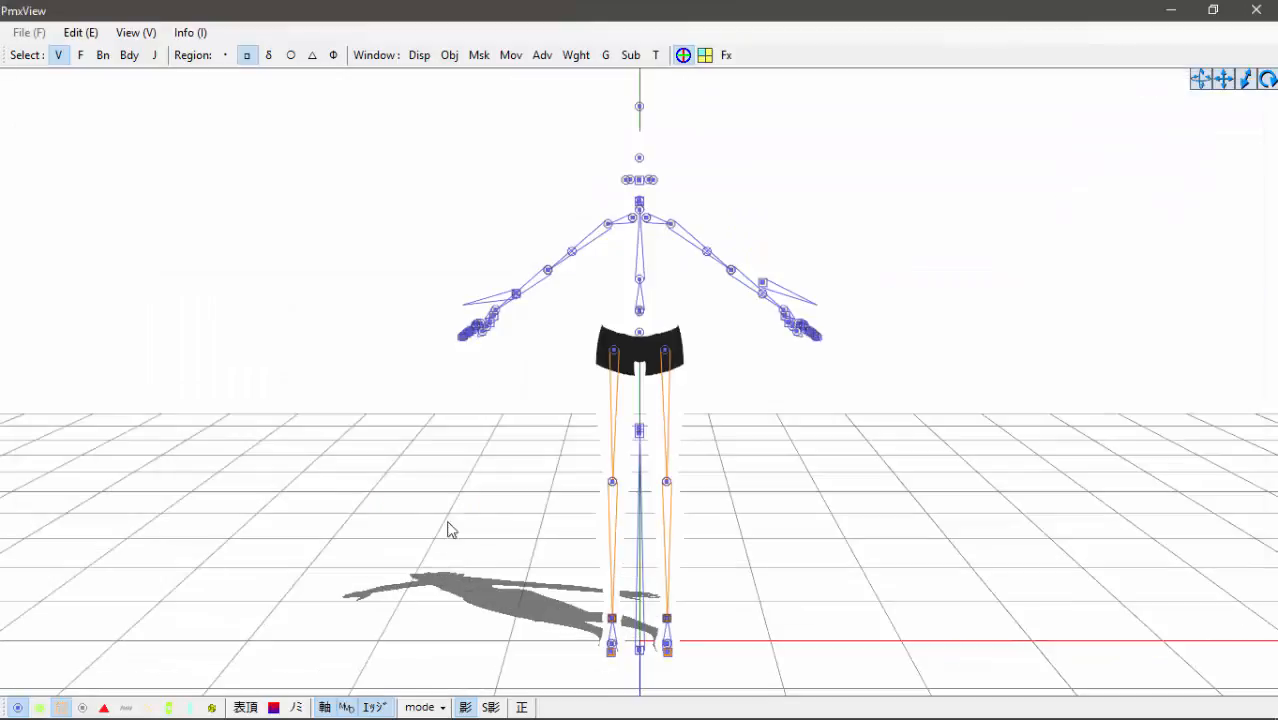
{"action": "mouse_move", "coordinate": [796, 385]}
{"action": "right_mouse_down"}
{"action": "mouse_move", "coordinate": [456, 391]}
{"action": "mouse_move", "coordinate": [816, 385]}
{"action": "mouse_move", "coordinate": [795, 386]}
{"action": "right_mouse_up"}
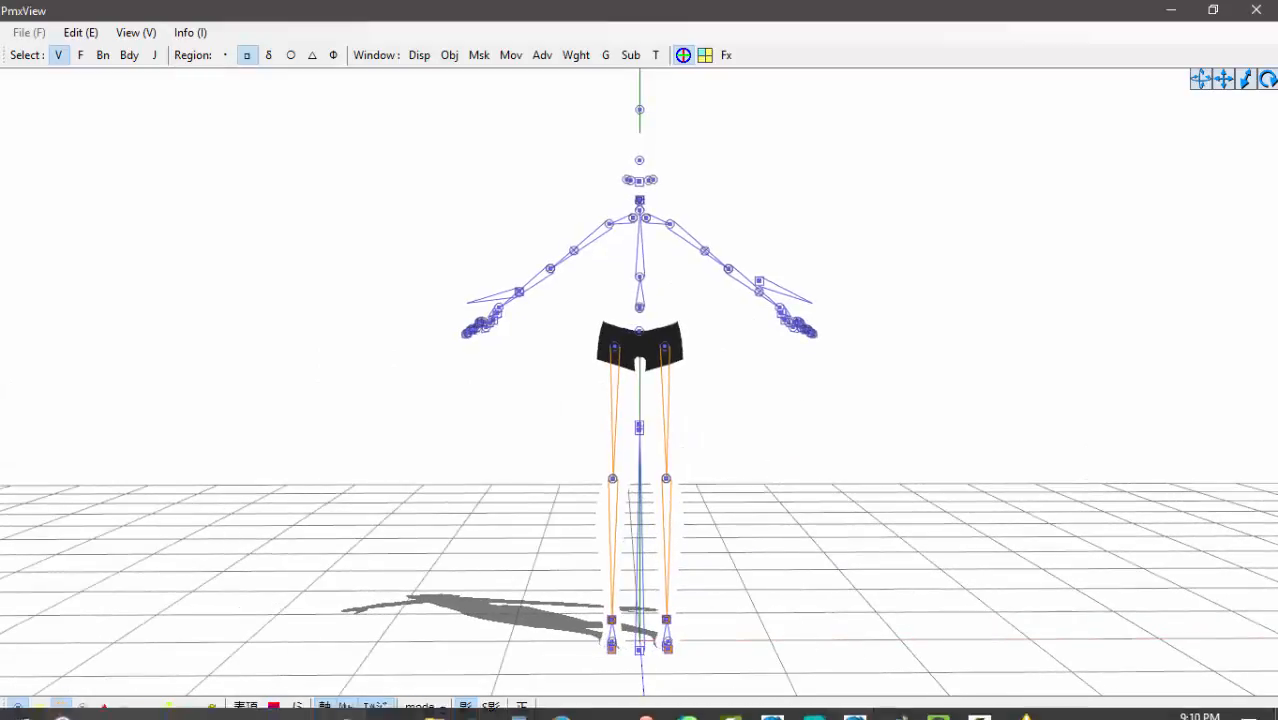
- Arrange the JORDAN folder window beside Pmx Editor and display the settings of material 材質1
{"action": "mouse_move", "coordinate": [433, 701]}
{"action": "left_click", "coordinate": [520, 610]}
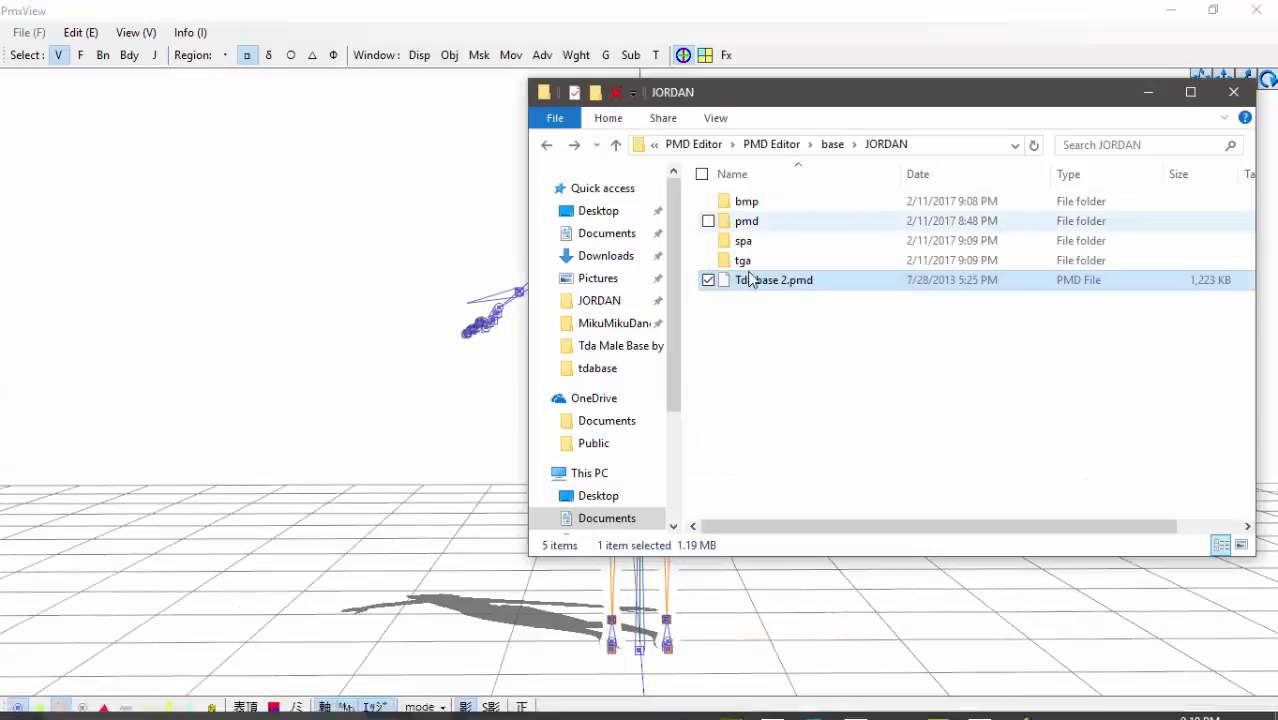
{"action": "left_click", "coordinate": [709, 281]}
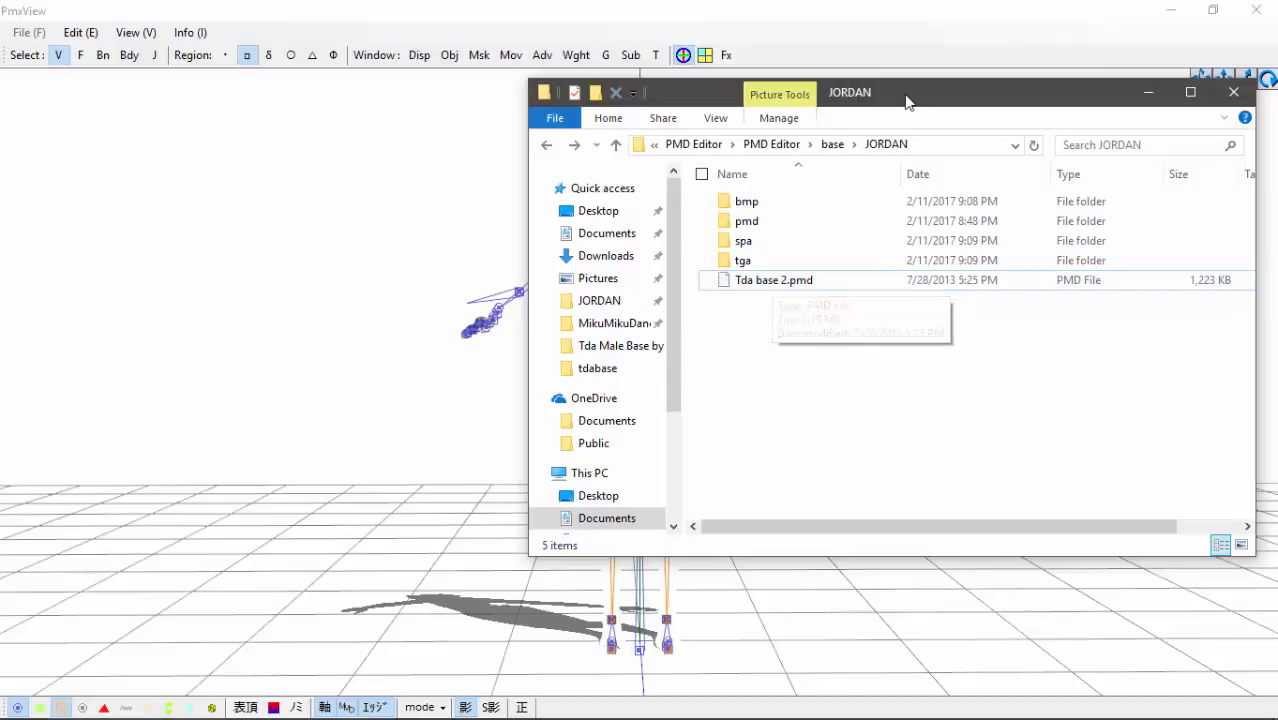
{"action": "left_click_drag", "start_coordinate": [907, 100], "coordinate": [925, 90]}
{"action": "mouse_move", "coordinate": [838, 708]}
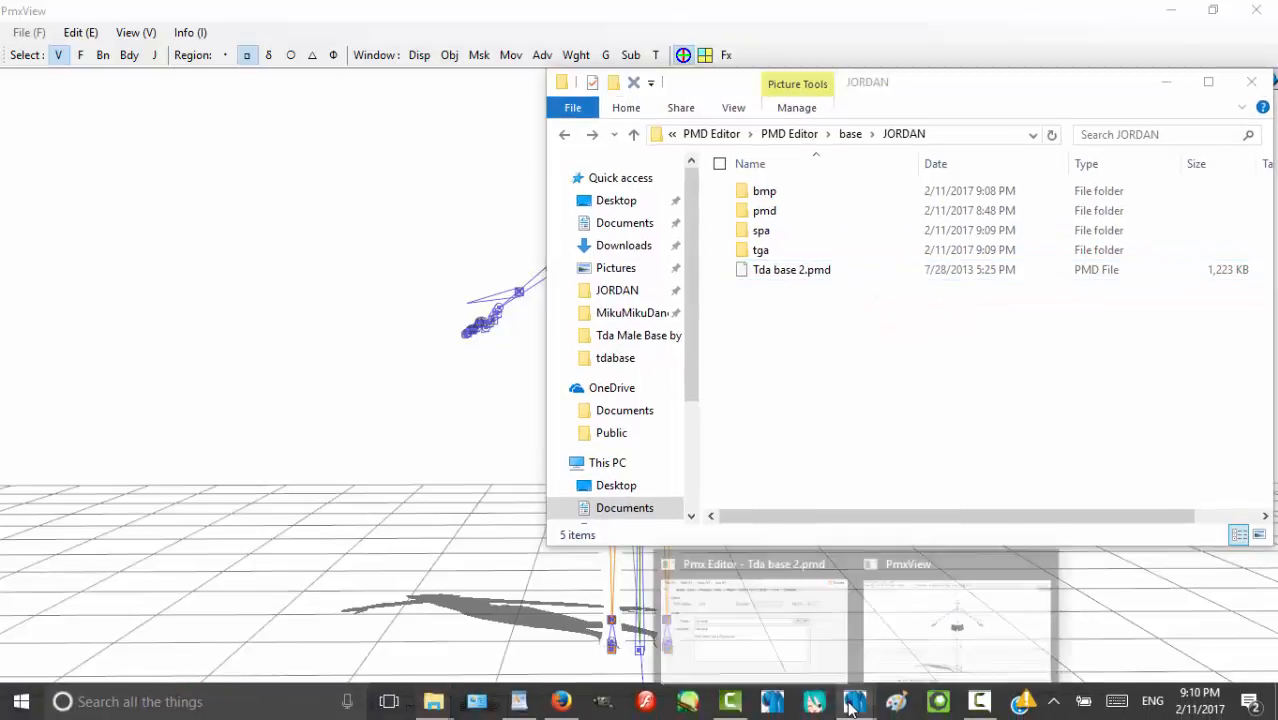
{"action": "left_click", "coordinate": [776, 656]}
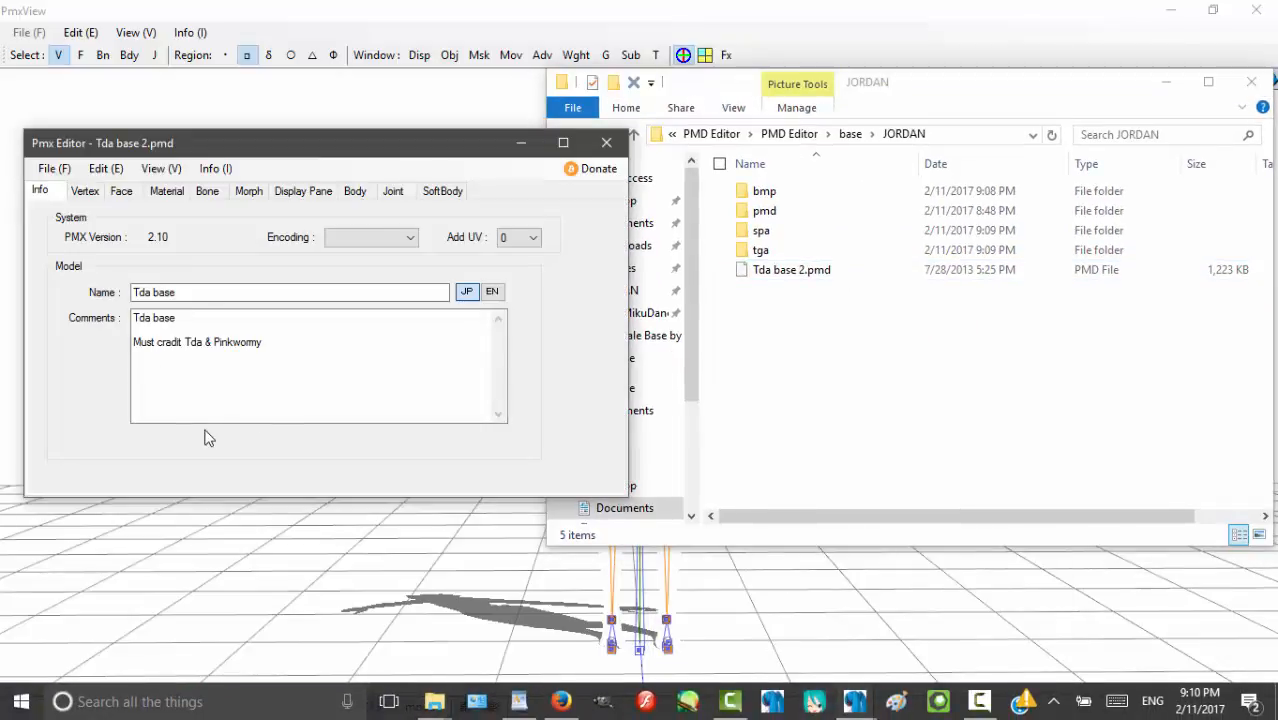
{"action": "left_click", "coordinate": [166, 192]}
{"action": "left_click_drag", "start_coordinate": [275, 148], "coordinate": [285, 114]}
{"action": "left_click", "coordinate": [124, 202]}
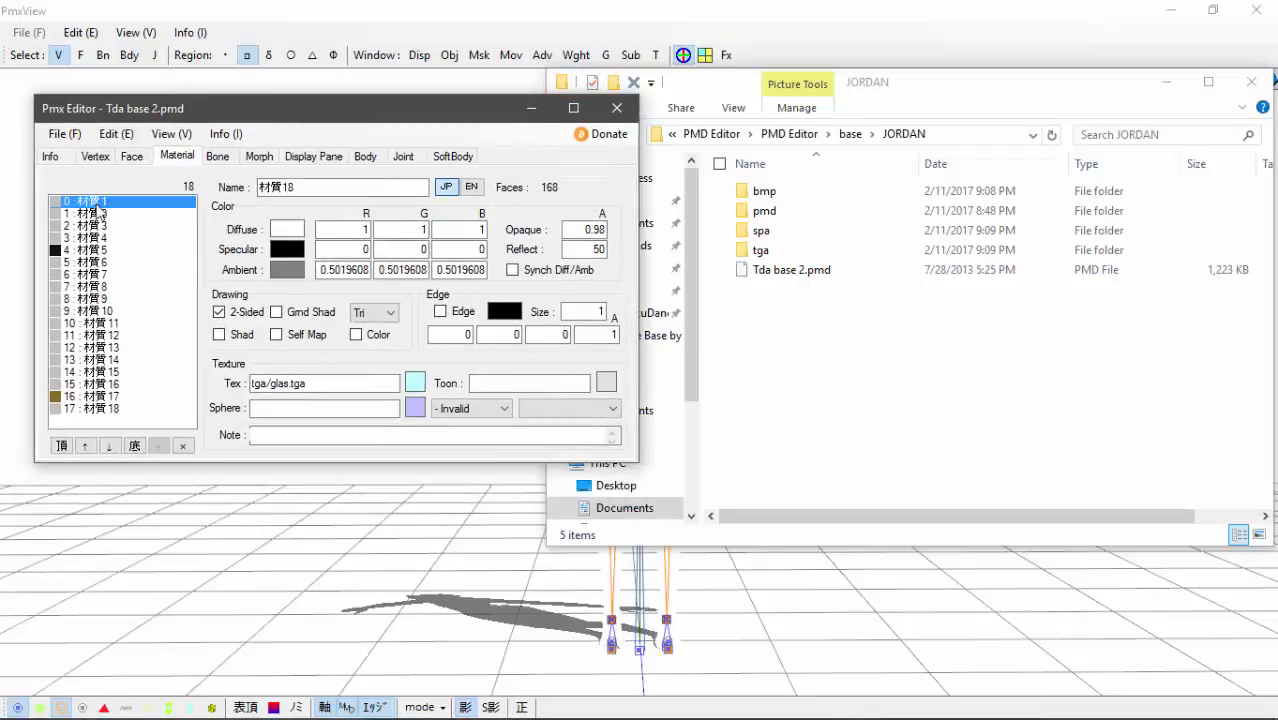
- Set the texture path of material 材質1 to bmp/body00.png and copy its bmp/ prefix
{"action": "left_click", "coordinate": [253, 383]}
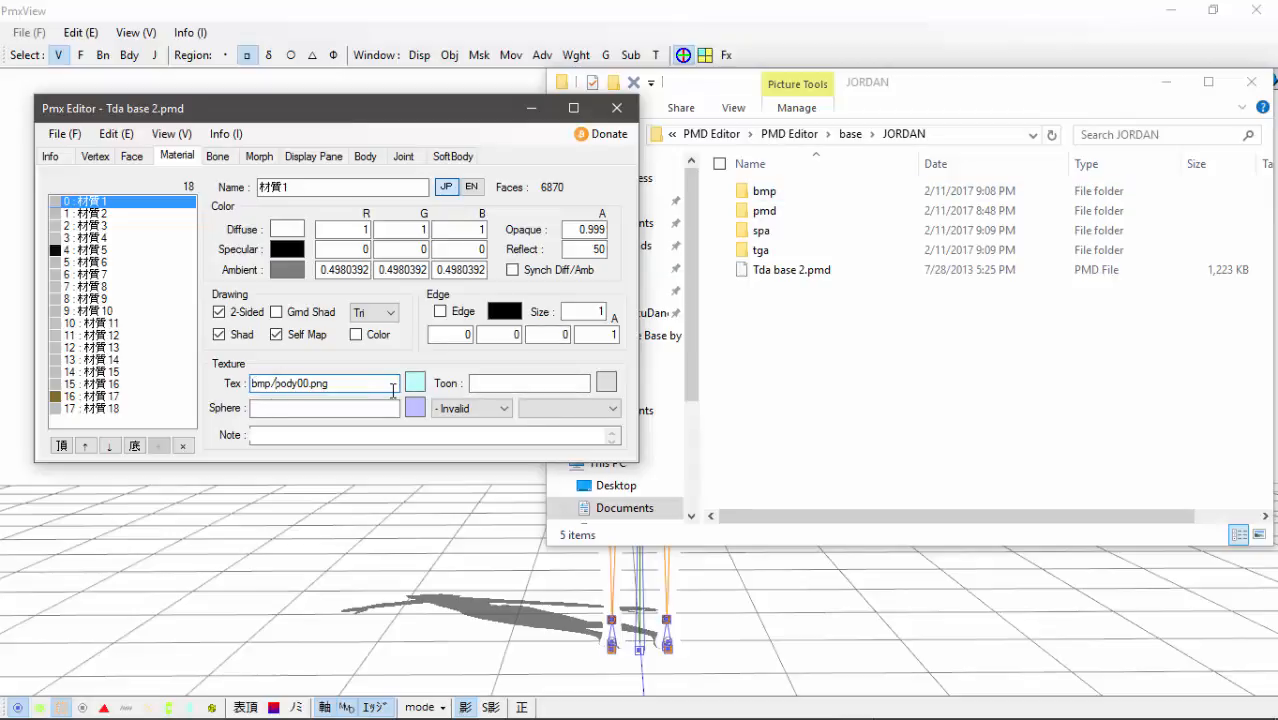
{"action": "right_click", "coordinate": [253, 388]}
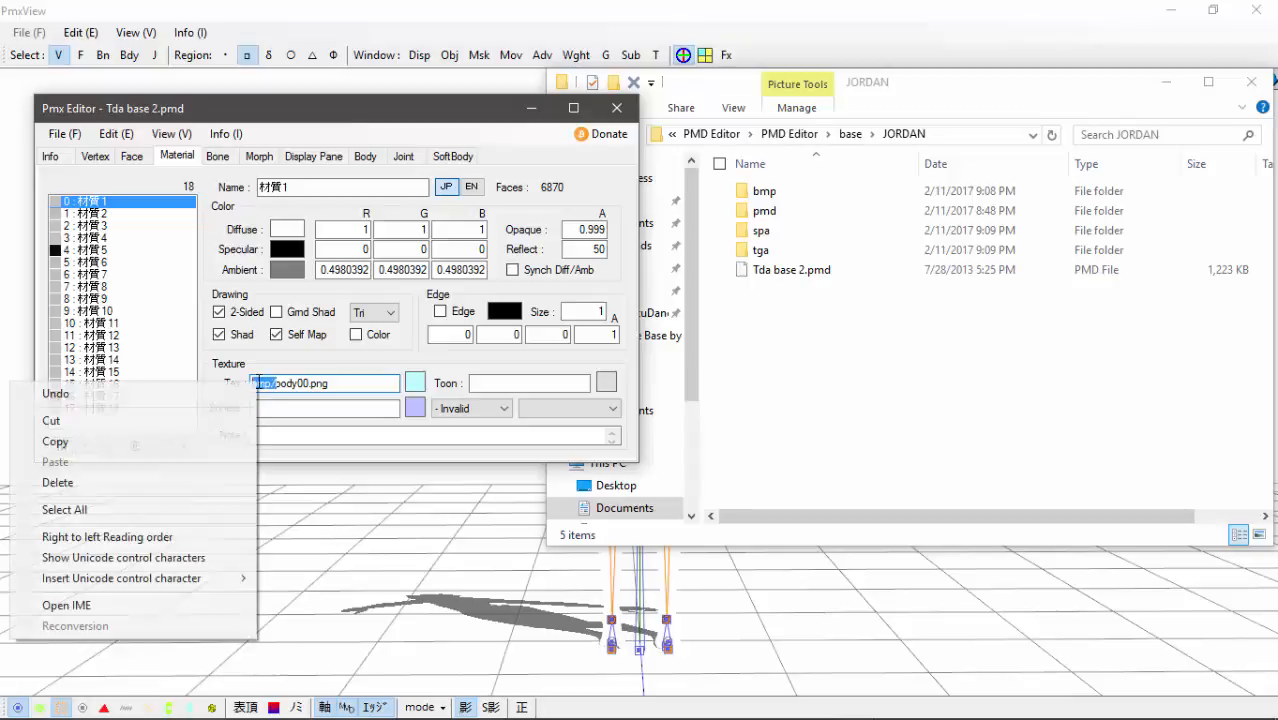
{"action": "left_click", "coordinate": [70, 440]}
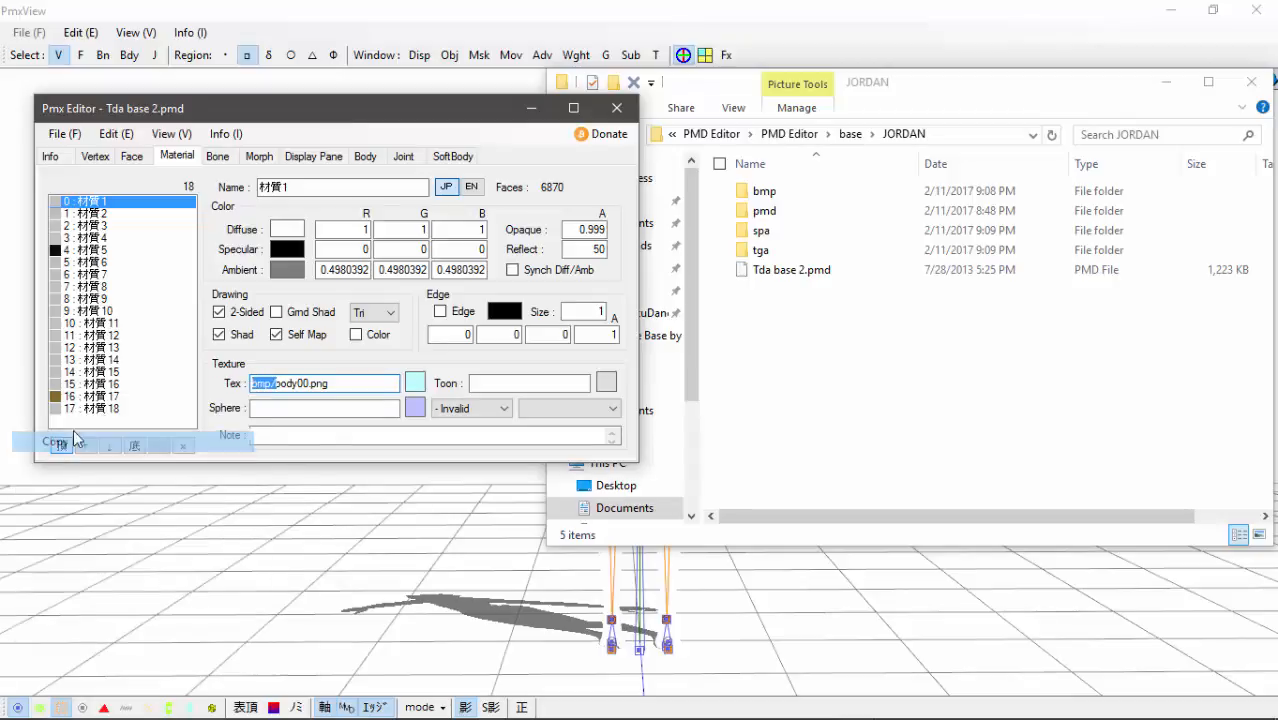
- Paste the bmp/ prefix into the texture path of material 材質3 so it reads bmp/MIKUHada.png
{"action": "left_click", "coordinate": [100, 213]}
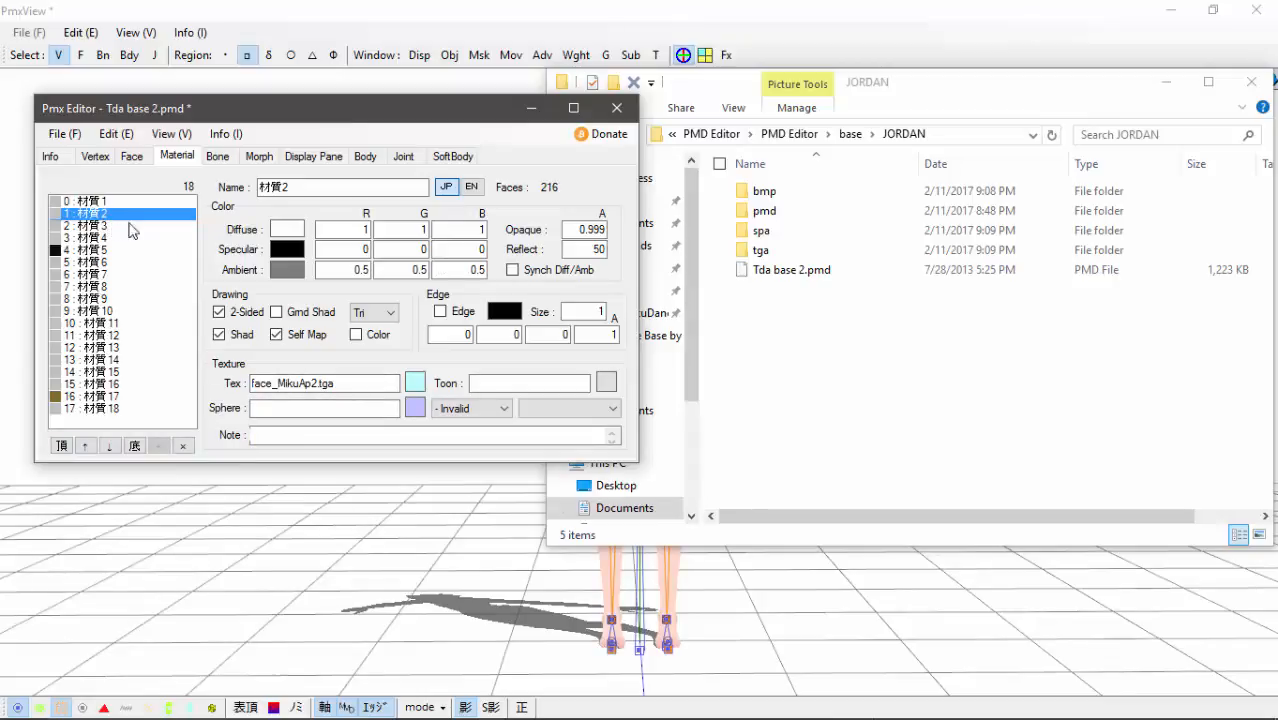
{"action": "key", "text": "Down"}
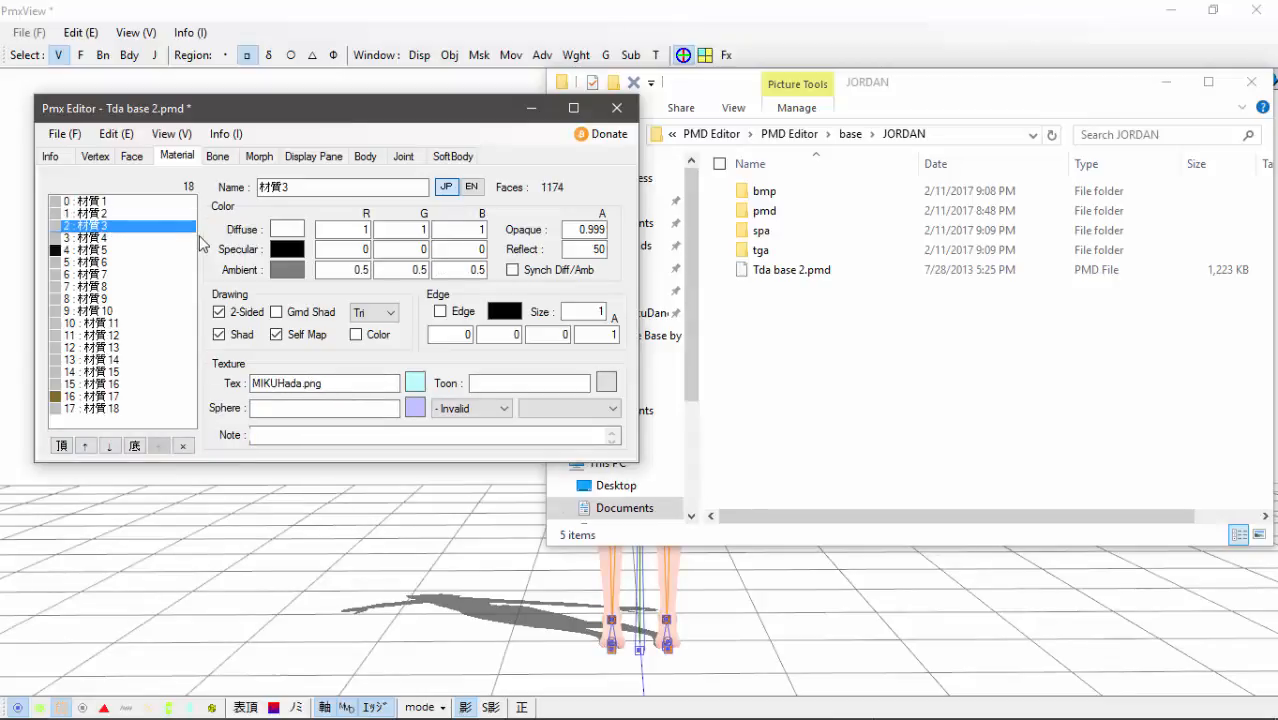
{"action": "right_click", "coordinate": [252, 382]}
{"action": "left_click", "coordinate": [61, 460]}
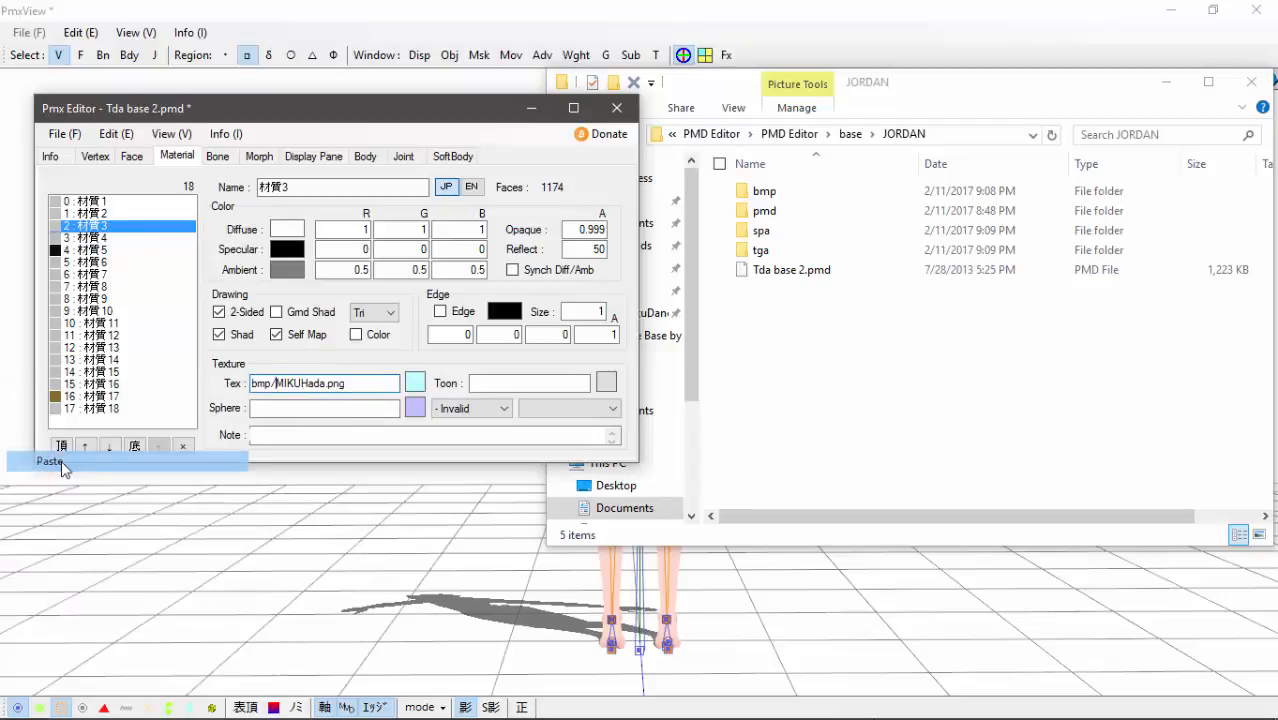
- Set the texture path of material 材質4 to bmp/body00.png and its sphere path to spa/h.spa
{"action": "left_click", "coordinate": [95, 238]}
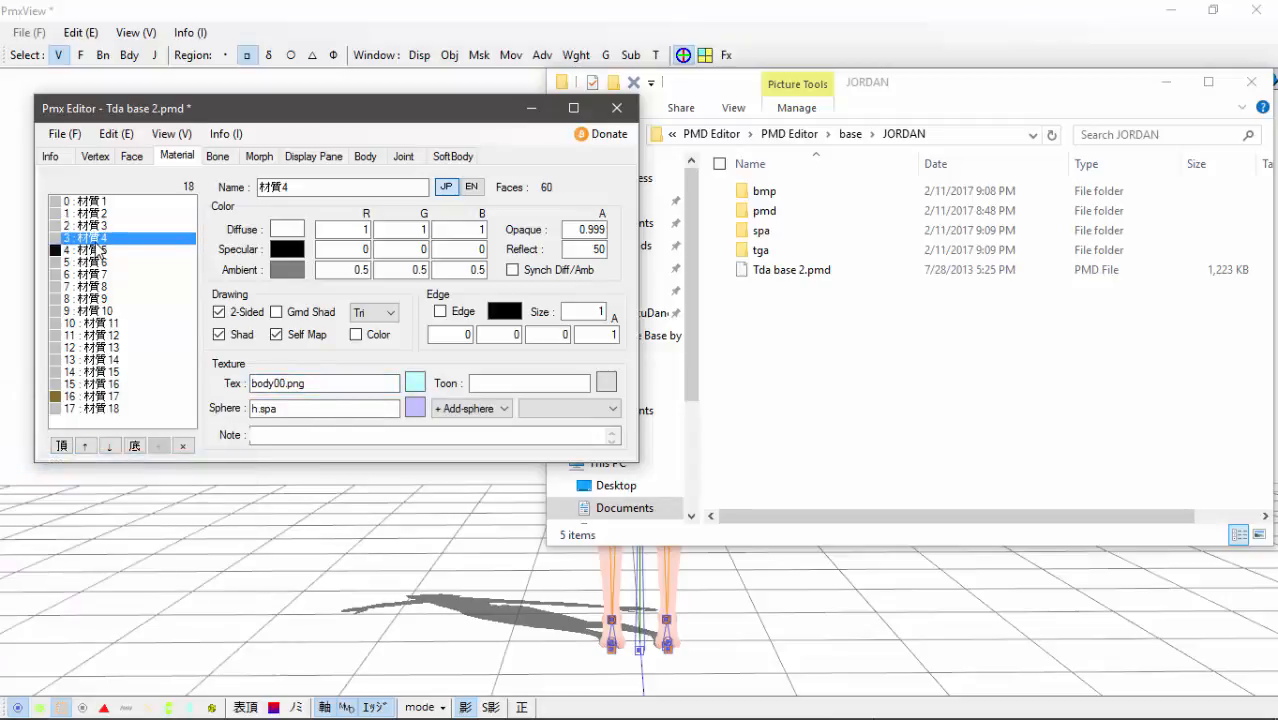
{"action": "right_click", "coordinate": [253, 383]}
{"action": "left_click", "coordinate": [62, 462]}
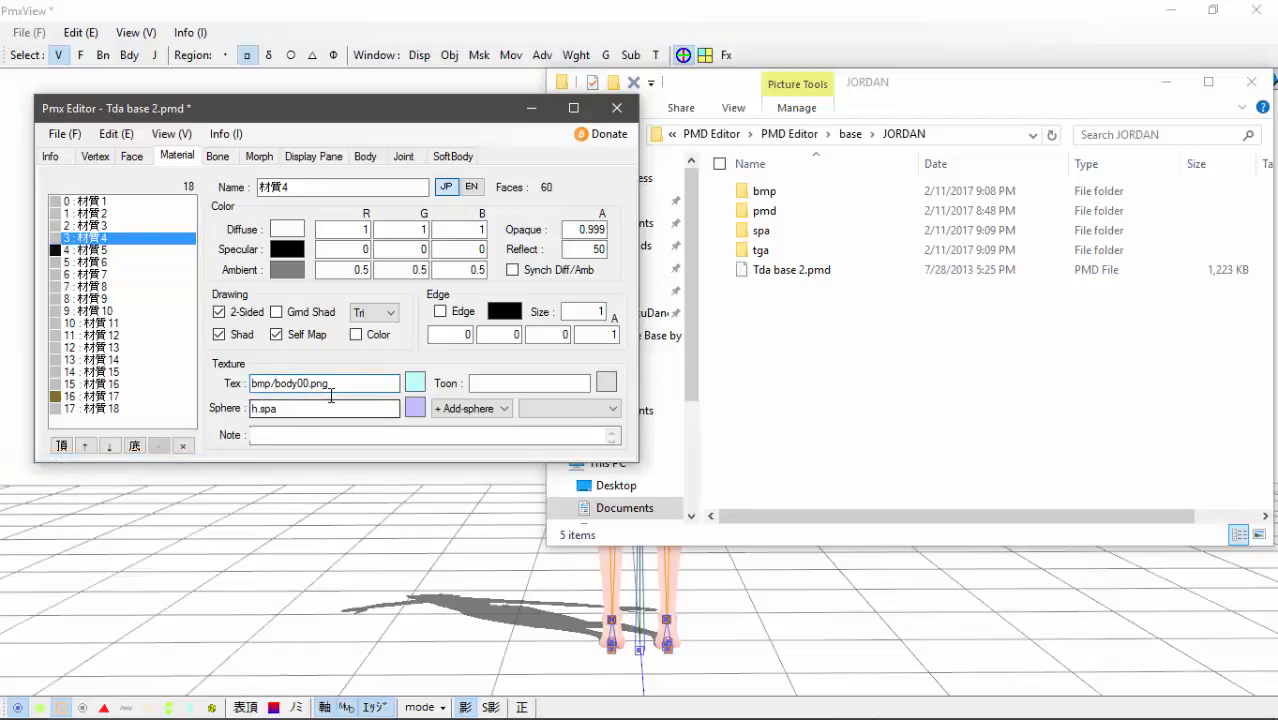
{"action": "type", "text": "spa/"}
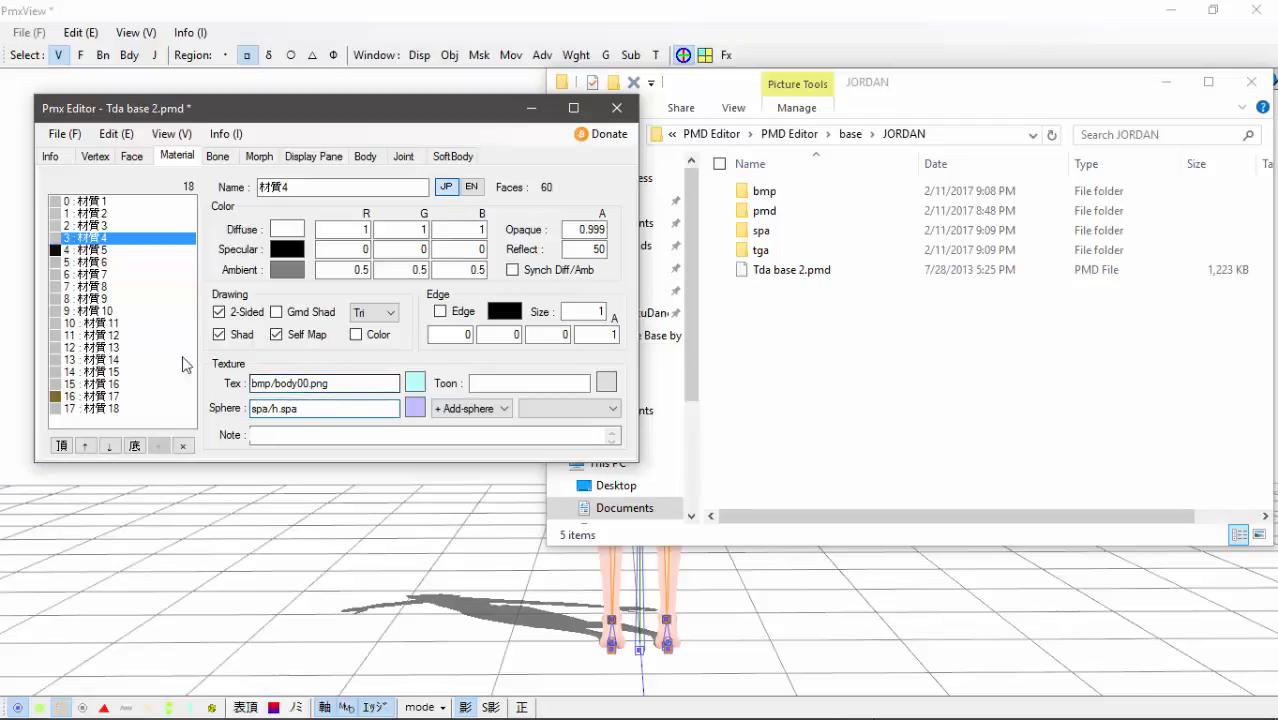
- Review the texture and sphere paths of materials 材質5 through 材質18, checking which ones lack a subfolder prefix, and return to 材質1
{"action": "key", "text": "Down"}
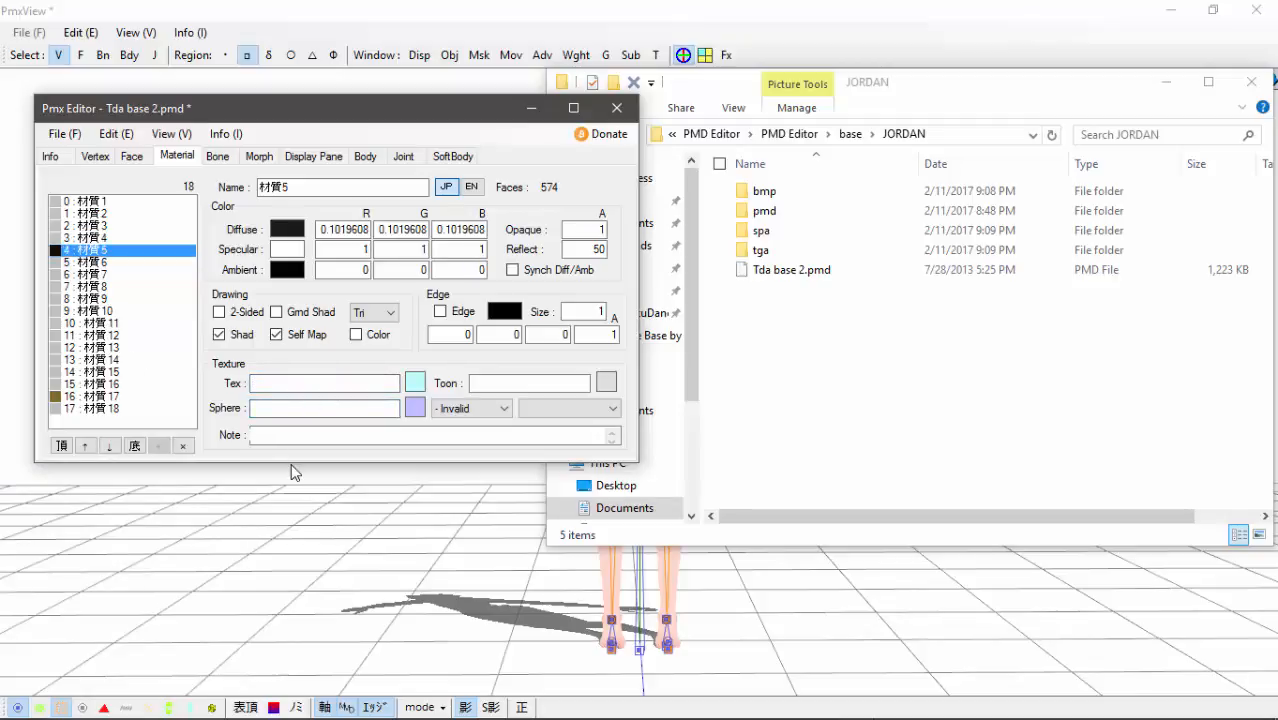
{"action": "key", "text": "Down"}
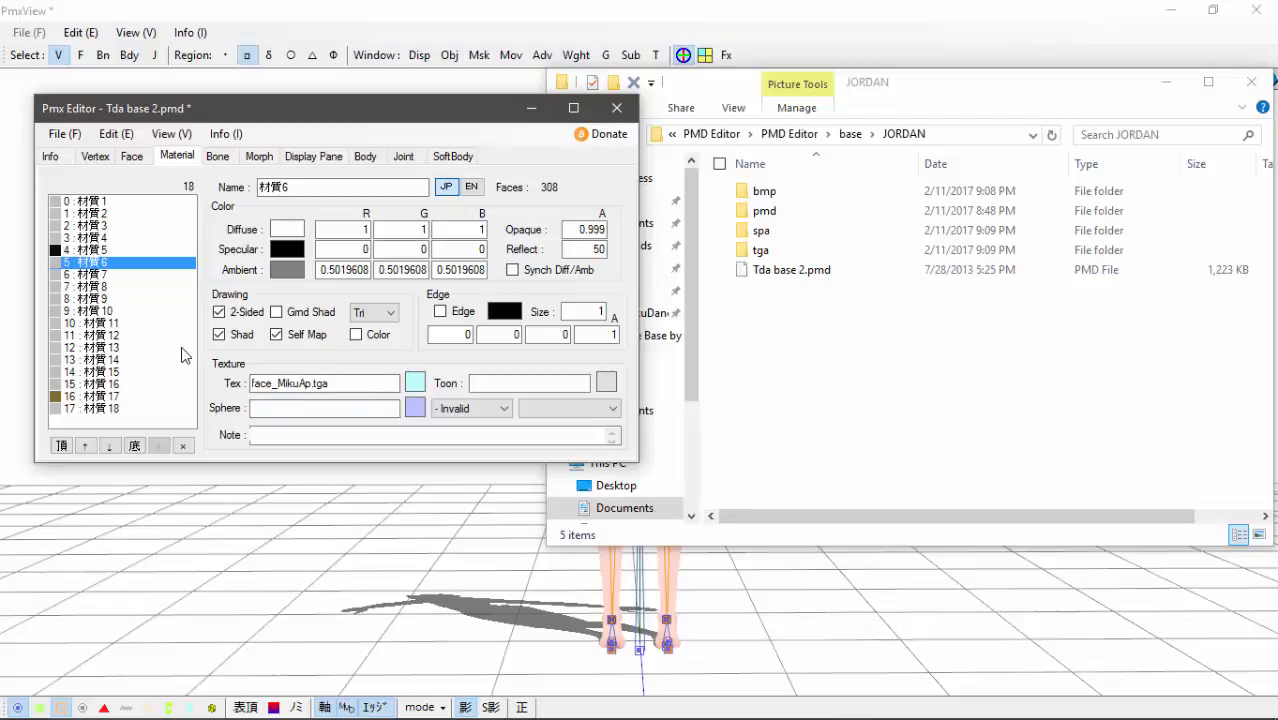
{"action": "key", "text": "Down"}
{"action": "key", "text": "Down"}
{"action": "key", "text": "Down"}
{"action": "key", "text": "Down"}
{"action": "key", "text": "Down"}
{"action": "key", "text": "Down"}
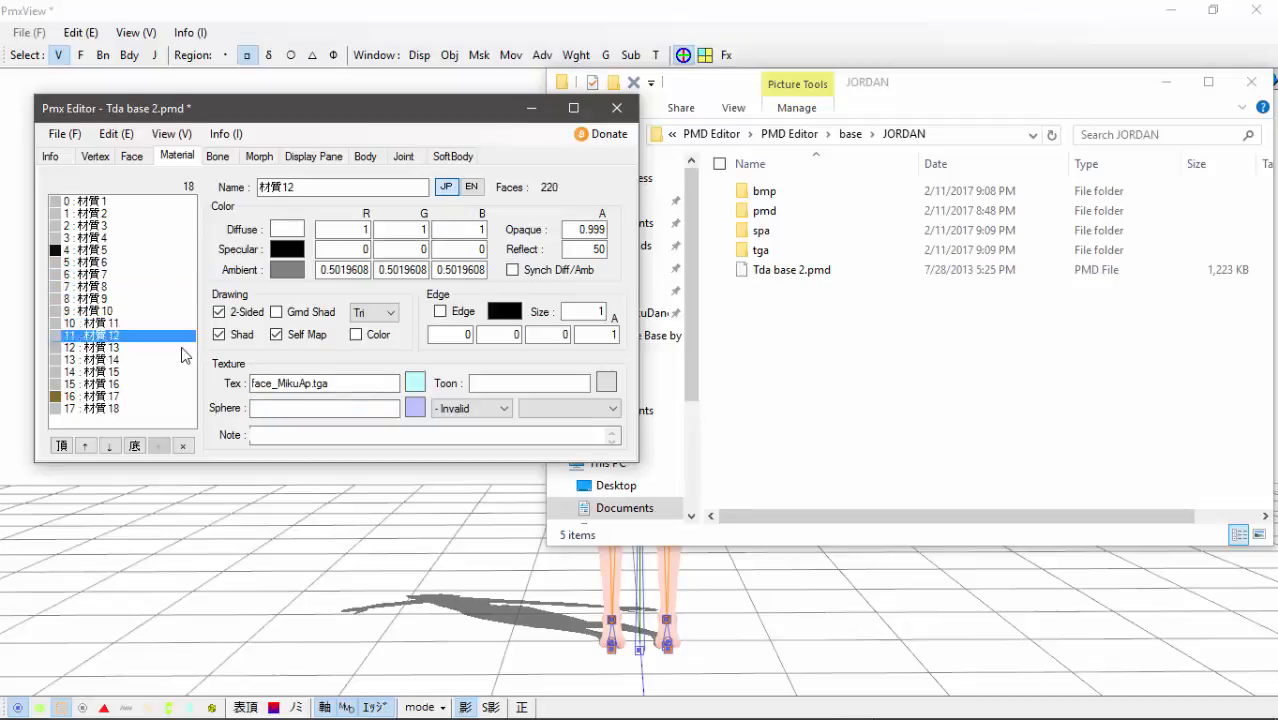
{"action": "key", "text": "Down"}
{"action": "key", "text": "Down"}
{"action": "key", "text": "Down"}
{"action": "key", "text": "Down"}
{"action": "key", "text": "Down"}
{"action": "key", "text": "Down"}
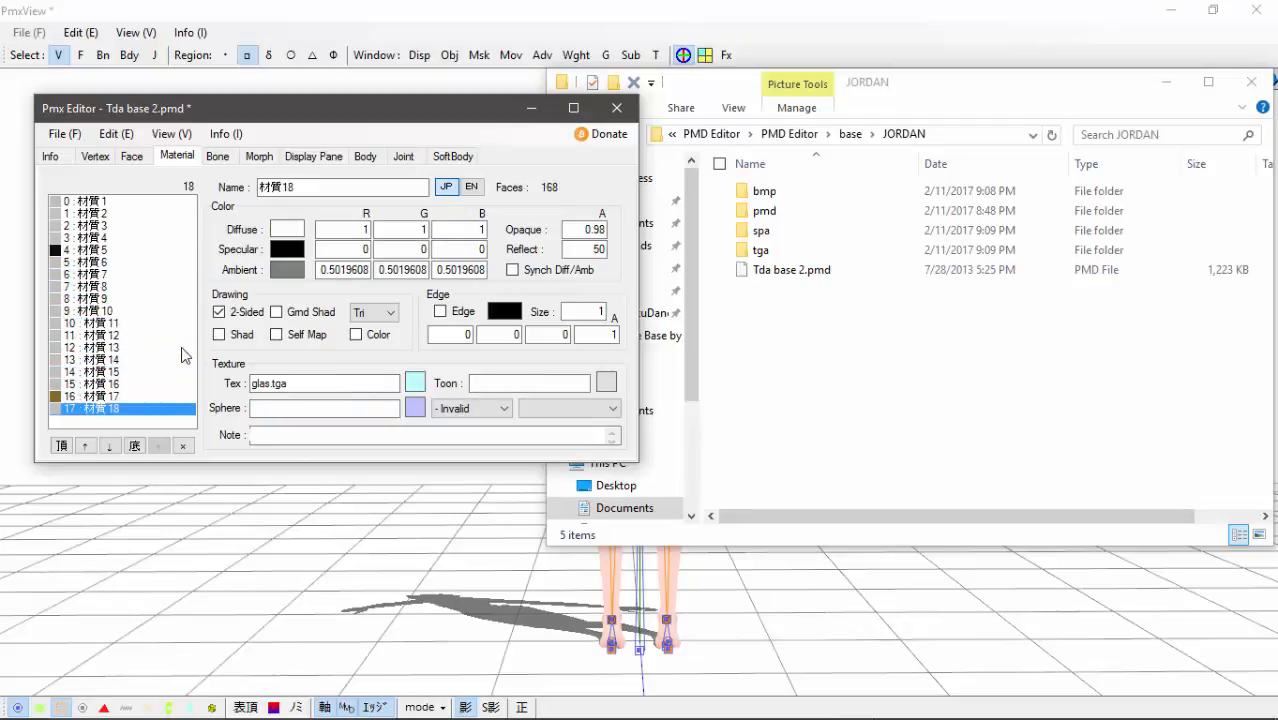
{"action": "key", "text": "Up"}
{"action": "key", "text": "Up"}
{"action": "key", "text": "Up"}
{"action": "key", "text": "Up"}
{"action": "key", "text": "Up"}
{"action": "key", "text": "Up"}
{"action": "key", "text": "Up"}
{"action": "key", "text": "Up"}
{"action": "key", "text": "Up"}
{"action": "key", "text": "Up"}
{"action": "key", "text": "Up"}
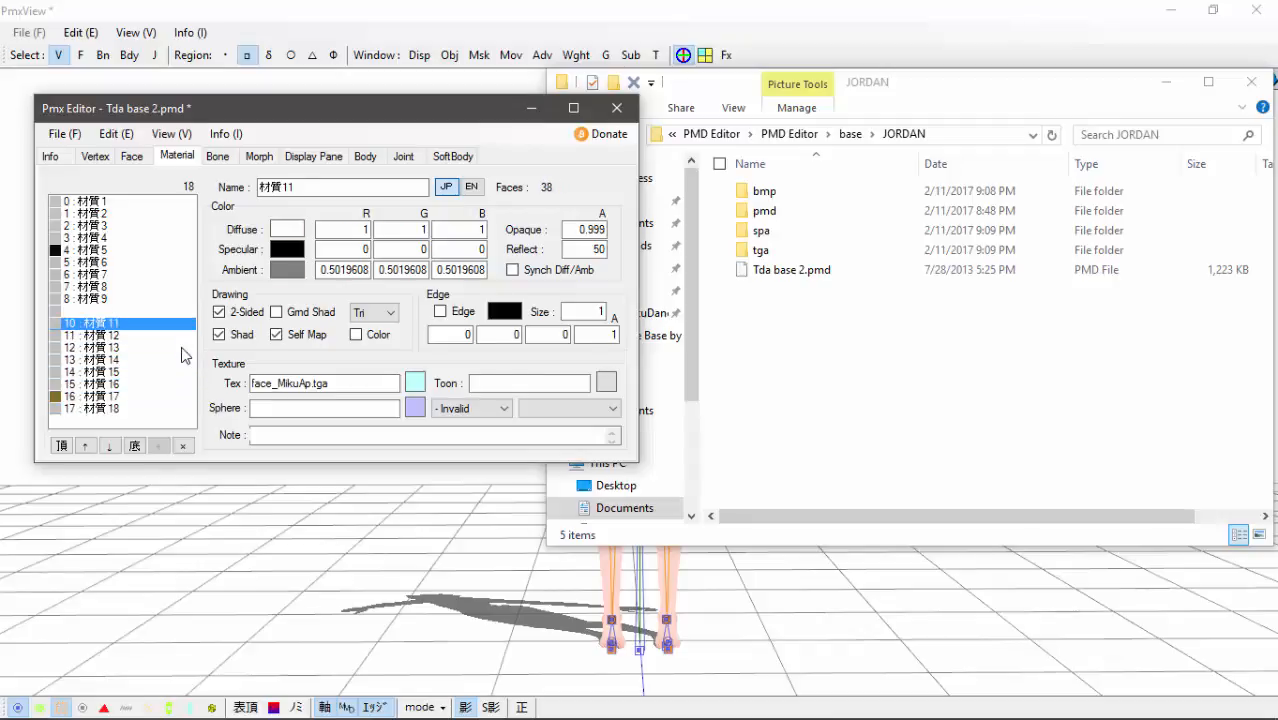
{"action": "key", "text": "Up"}
{"action": "key", "text": "Up"}
{"action": "key", "text": "Up"}
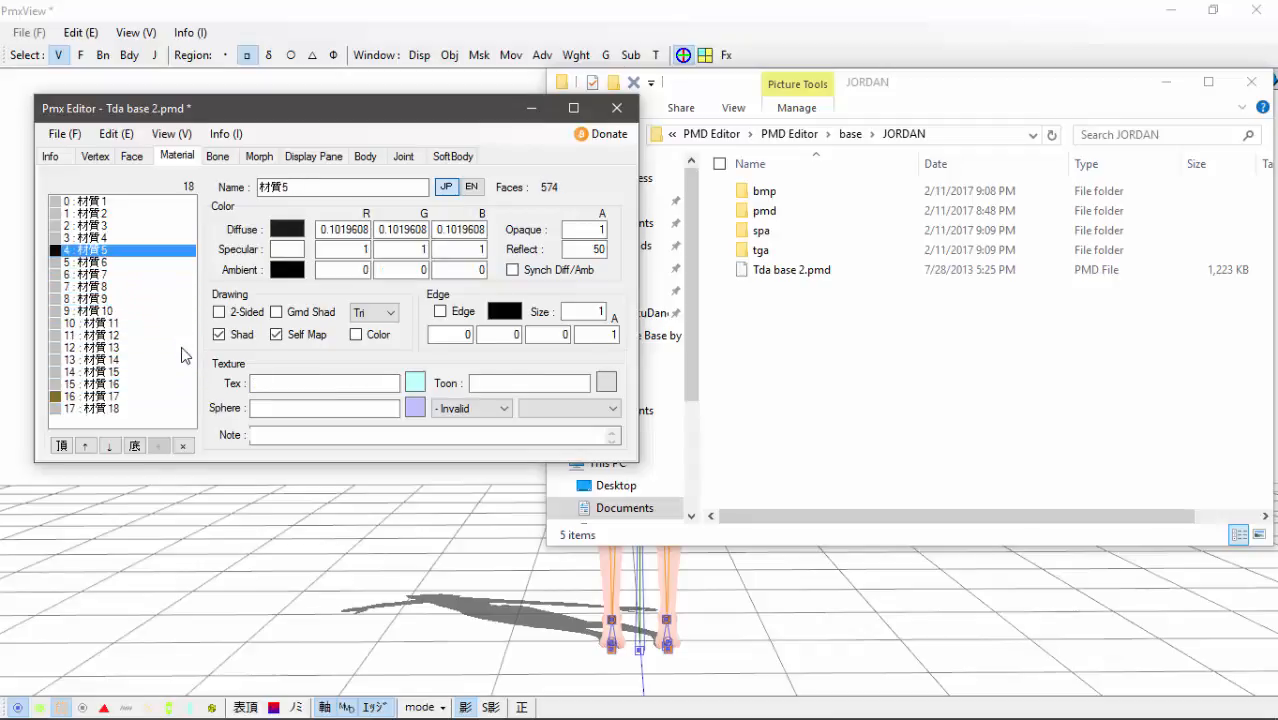
{"action": "key", "text": "Up"}
{"action": "key", "text": "Up"}
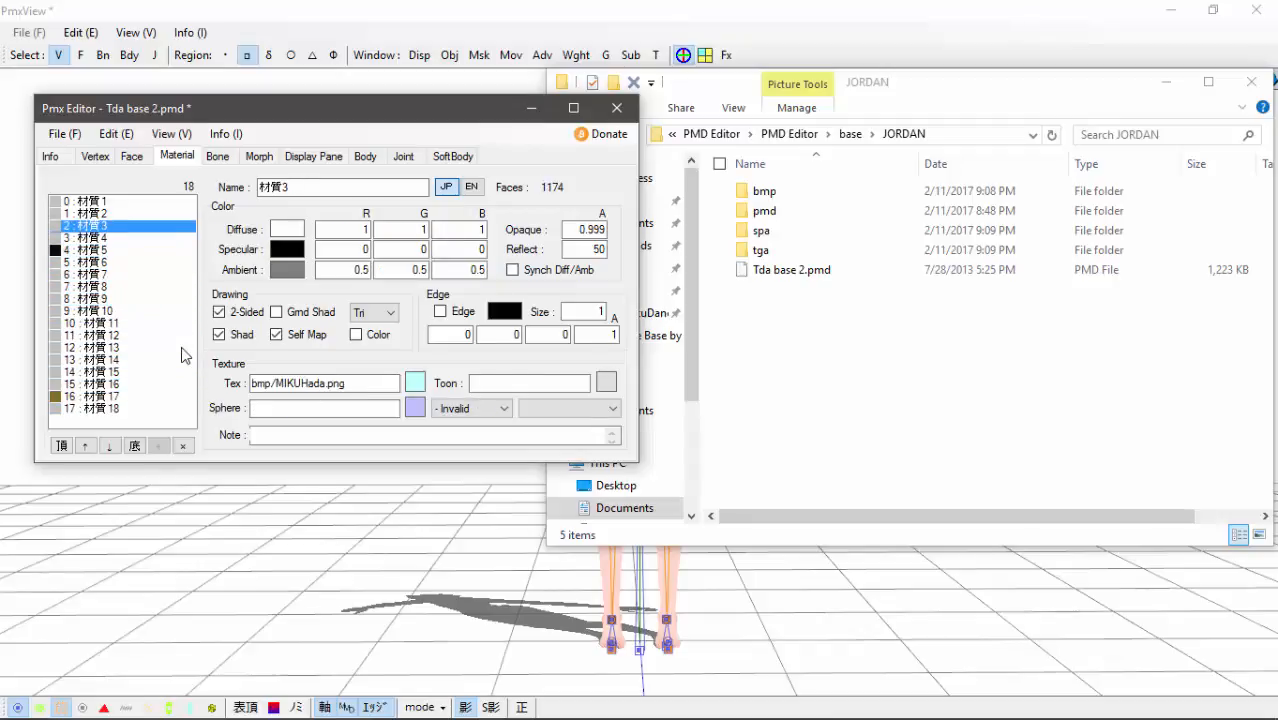
{"action": "key", "text": "Up"}
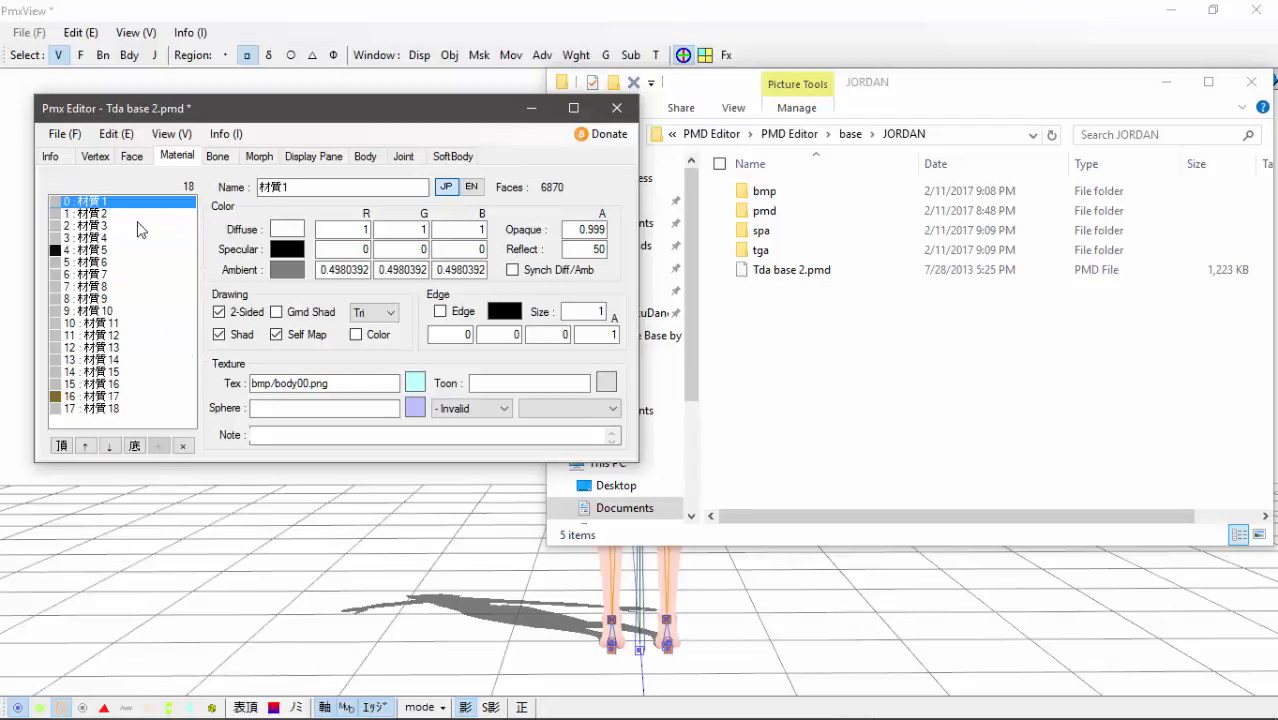
- Set the texture path of material 材質2 to tga/face_MikuAp2.tga and copy its tga/ prefix for reuse on other materials
{"action": "key", "text": "Down"}
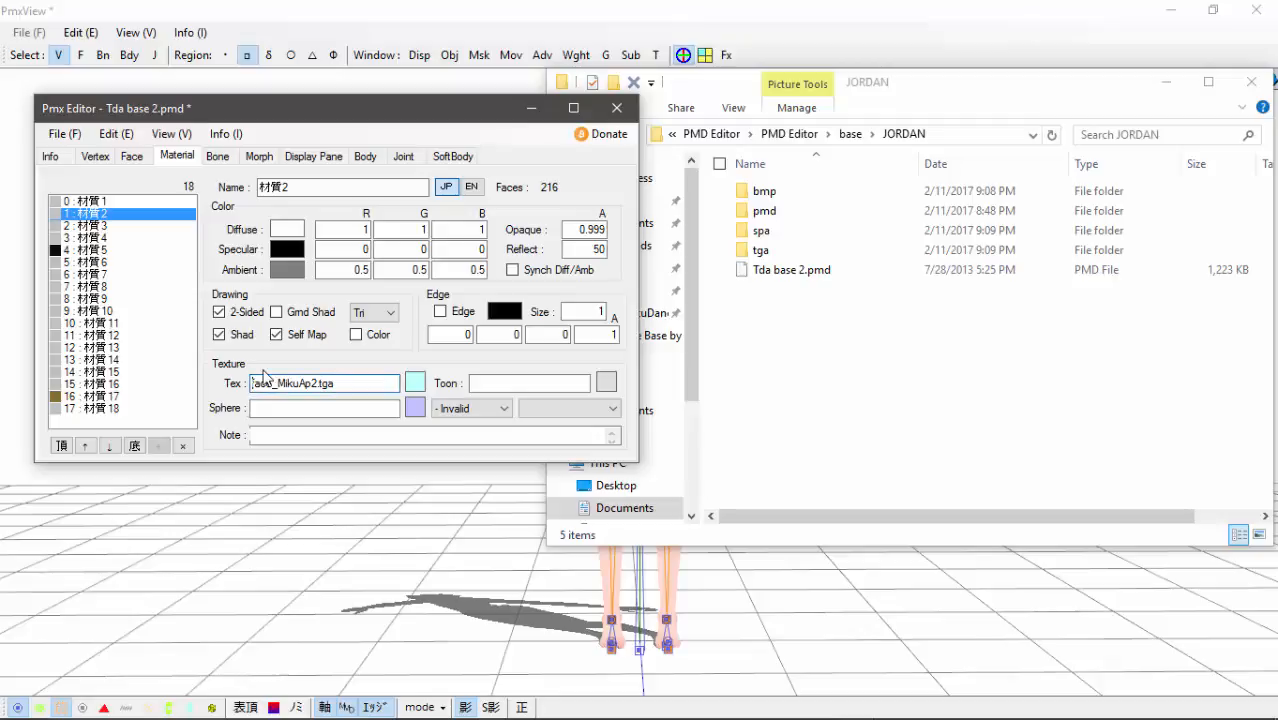
{"action": "type", "text": "tga\\"}
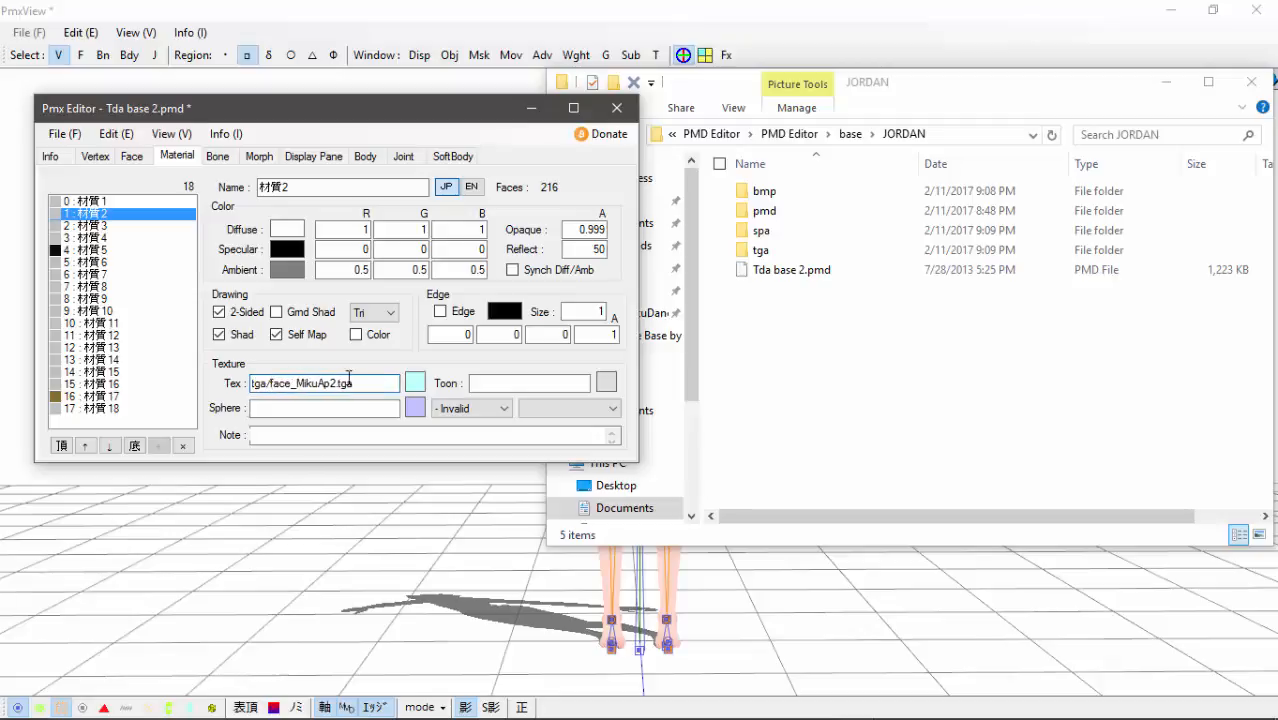
{"action": "left_click_drag", "start_coordinate": [272, 382], "coordinate": [248, 382]}
{"action": "right_click", "coordinate": [261, 382]}
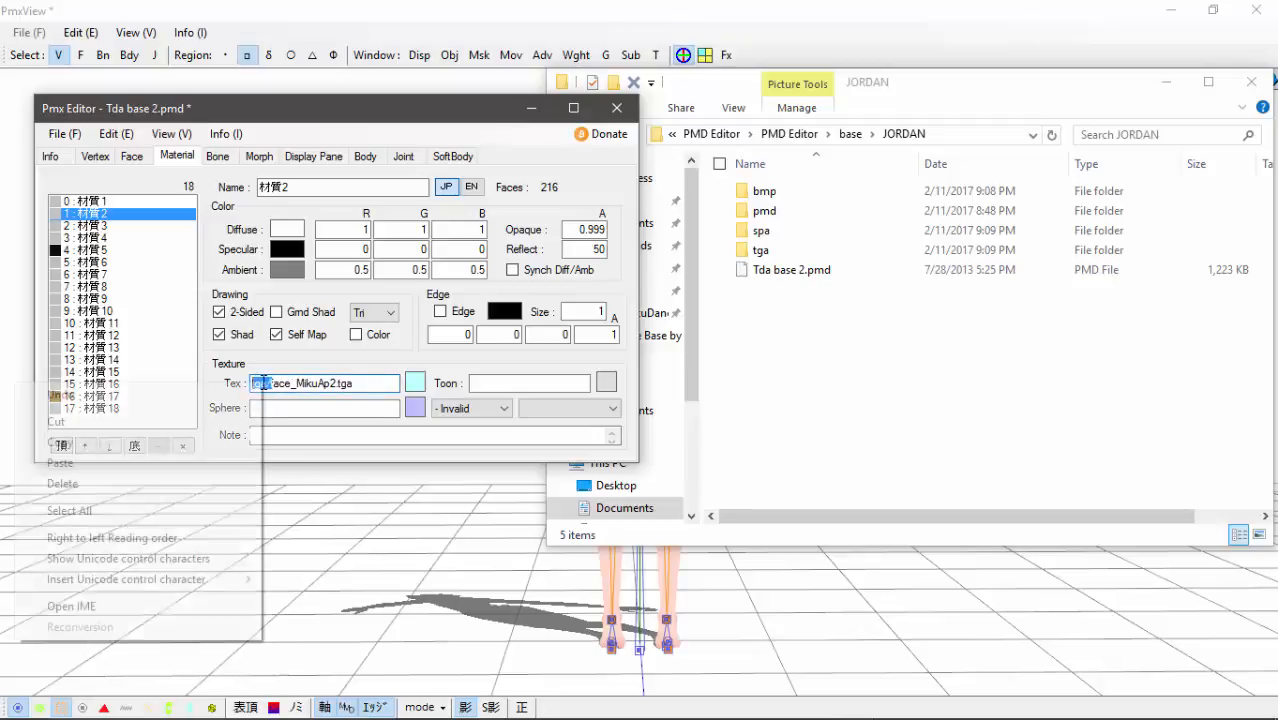
{"action": "left_click", "coordinate": [103, 442]}
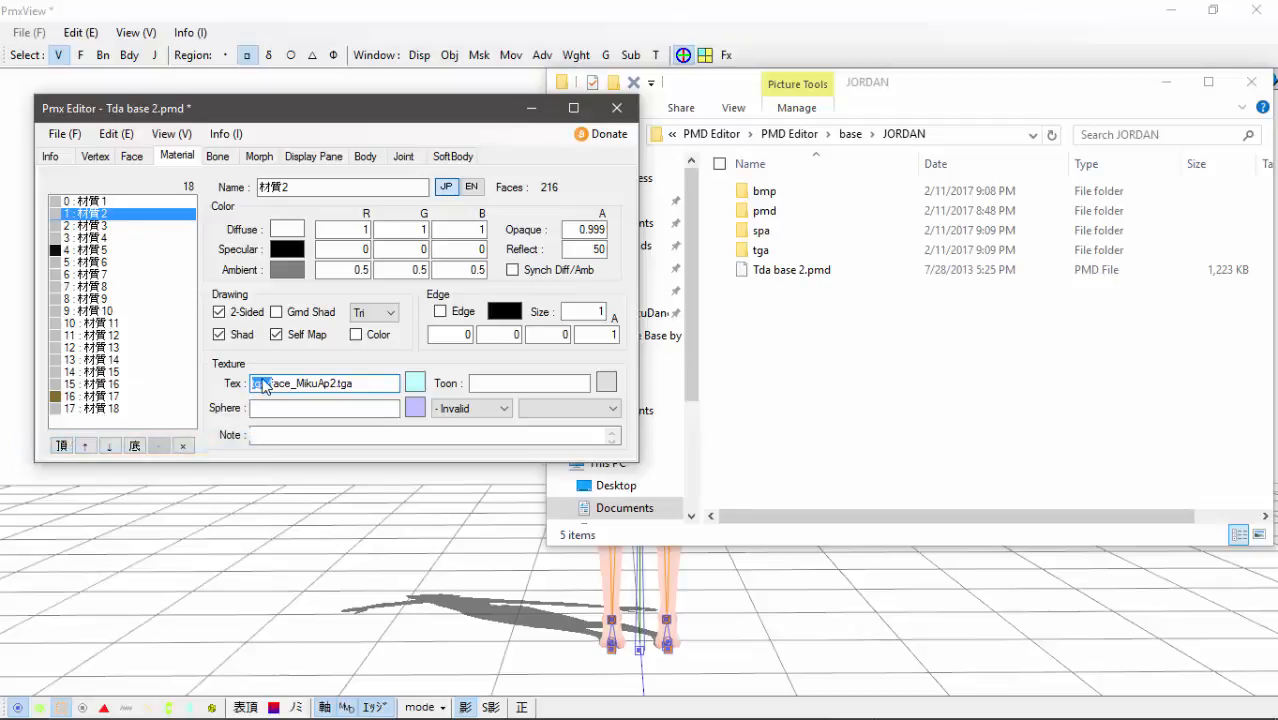
{"action": "left_click", "coordinate": [107, 226]}
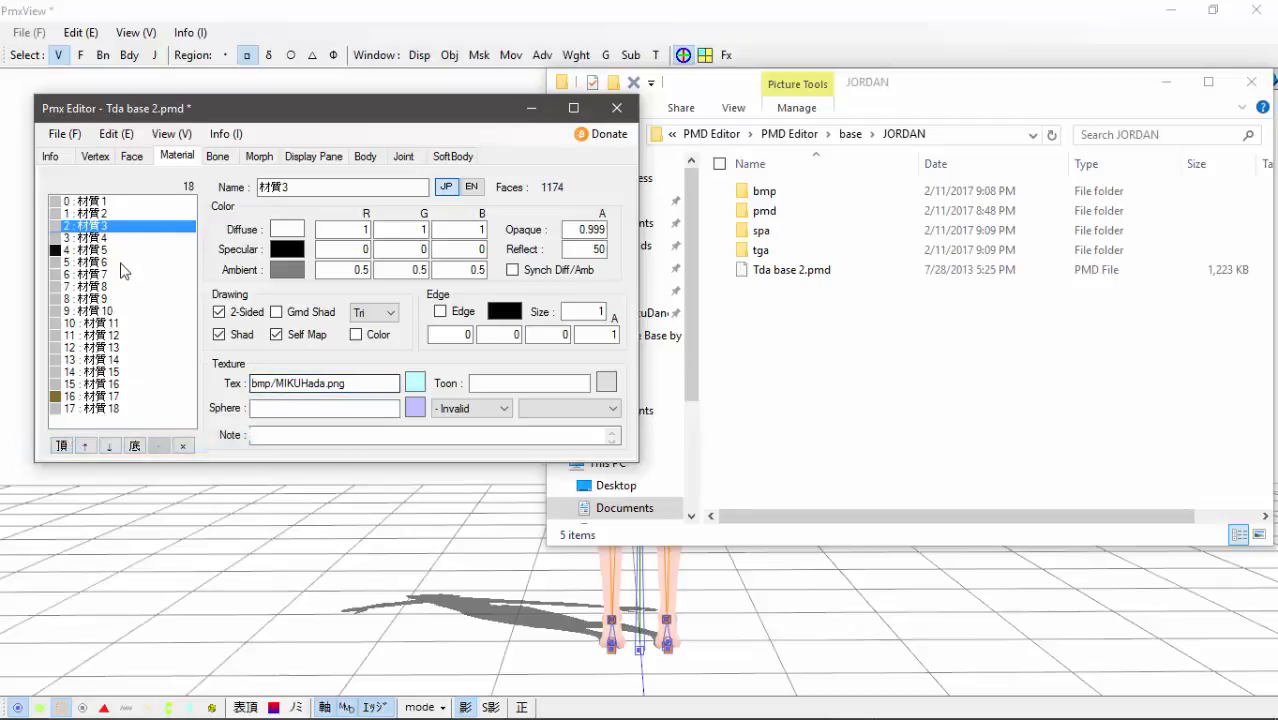
- Paste the tga/ prefix into the texture path of material 材質7 so it reads tga/face_MikuAp.tga
{"action": "key", "text": "Up"}
{"action": "key", "text": "Up"}
{"action": "key", "text": "Down"}
{"action": "key", "text": "Down"}
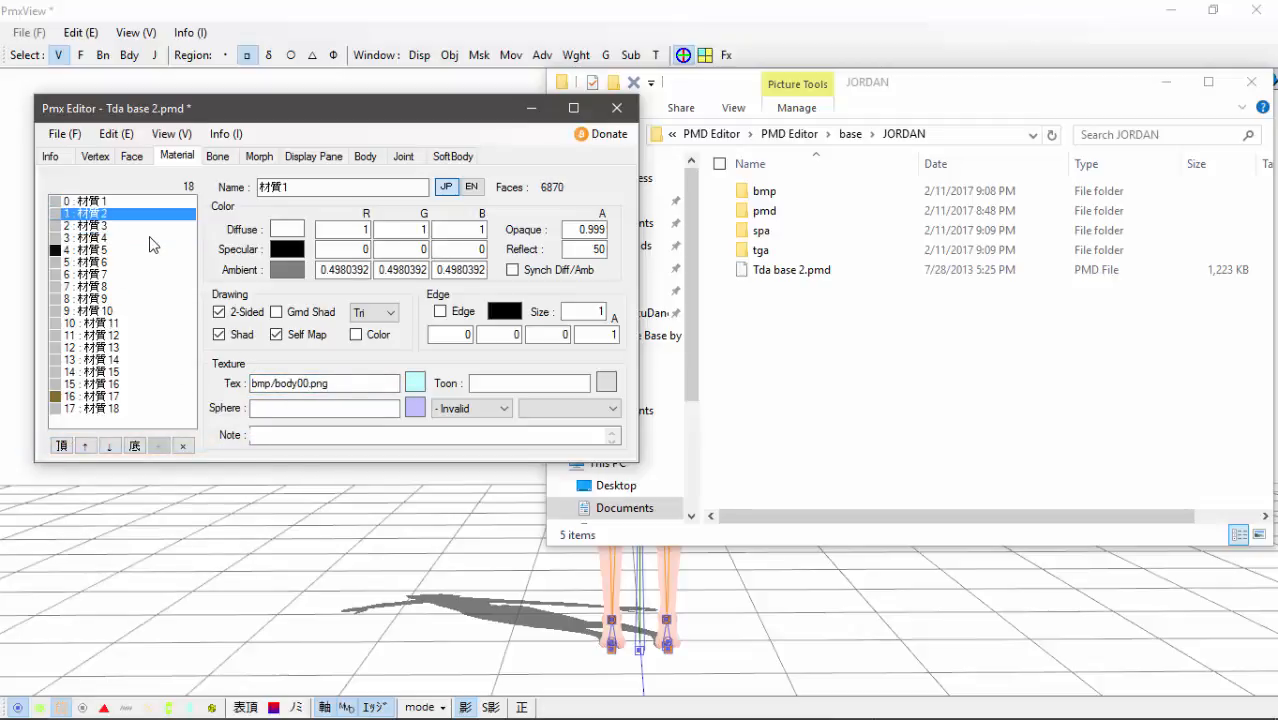
{"action": "key", "text": "Down"}
{"action": "key", "text": "Down"}
{"action": "key", "text": "Down"}
{"action": "key", "text": "Down"}
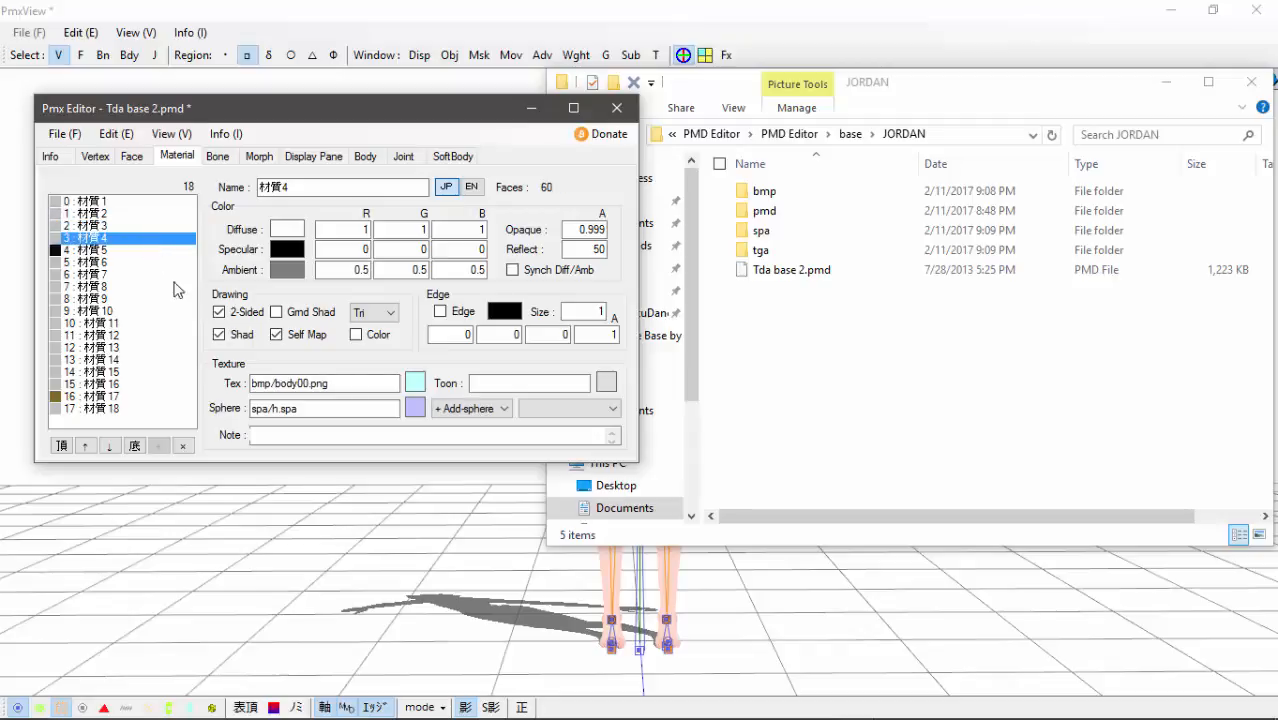
{"action": "right_click", "coordinate": [258, 384]}
{"action": "left_click", "coordinate": [83, 464]}
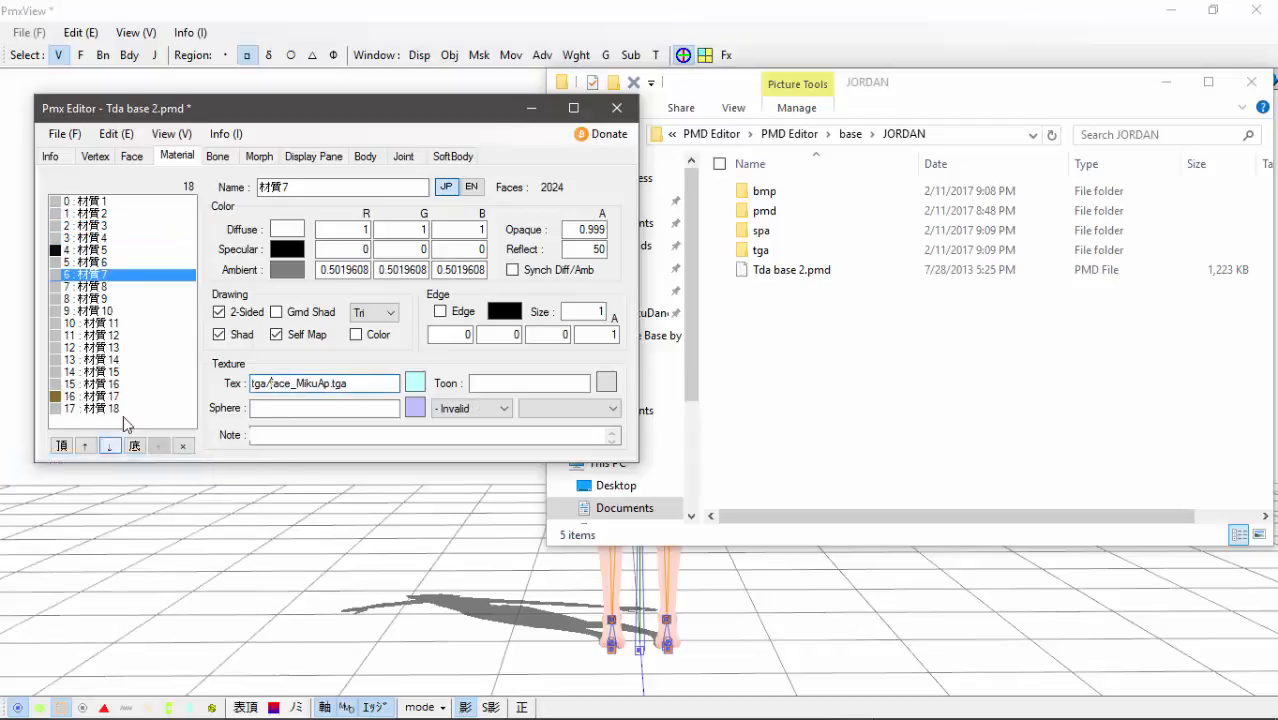
- Paste the tga/ prefix into the texture paths of materials 材質8 and 材質9, making both tga/face_MikuAp.tga
{"action": "left_click", "coordinate": [88, 287]}
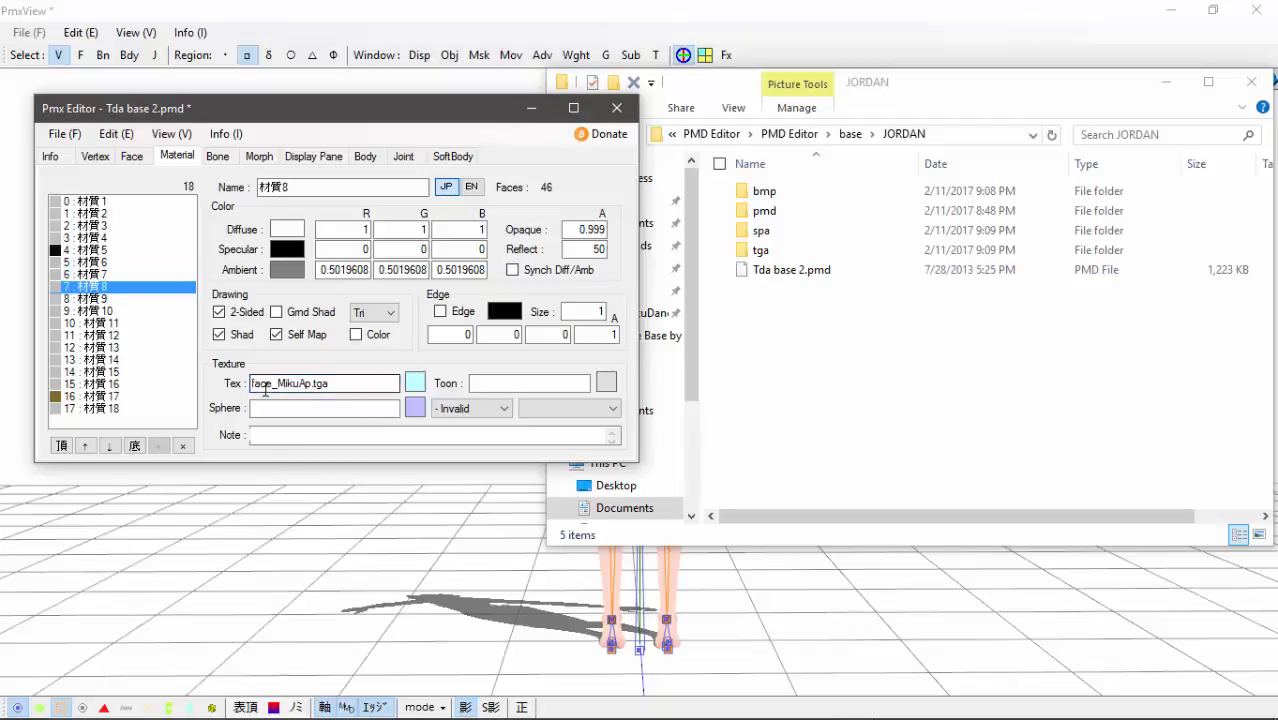
{"action": "left_click", "coordinate": [253, 383]}
{"action": "right_click", "coordinate": [253, 383]}
{"action": "left_click", "coordinate": [79, 468]}
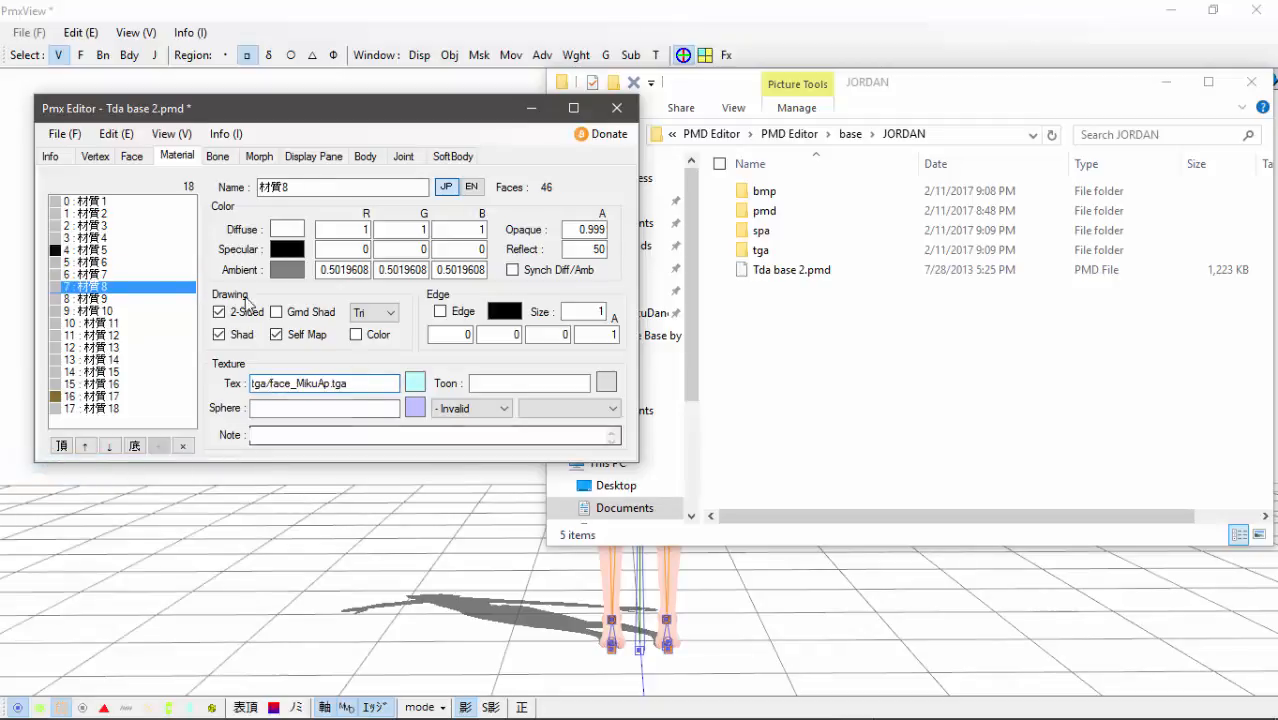
{"action": "left_click", "coordinate": [102, 299]}
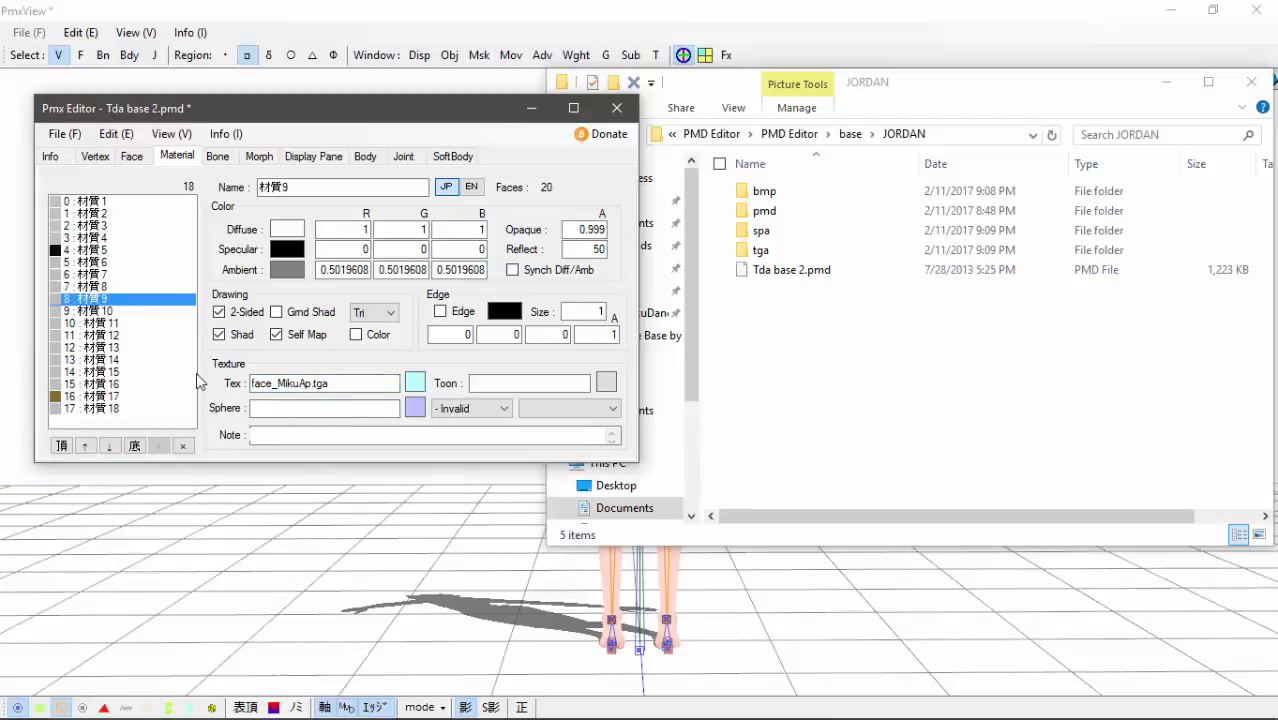
{"action": "right_click", "coordinate": [250, 383]}
{"action": "left_click", "coordinate": [137, 461]}
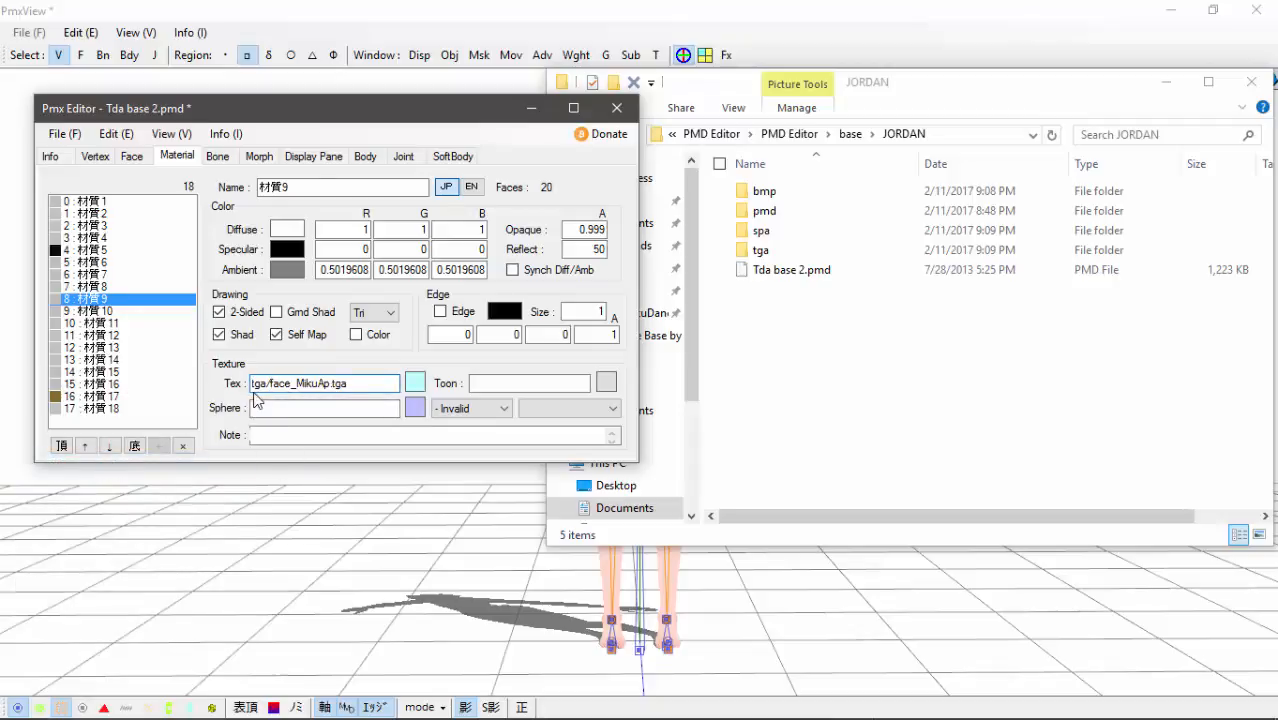
- Prefix the texture paths of materials 材質10 and 材質11 with tga/ so both read tga/face_MikuAp.tga
{"action": "key", "text": "Down"}
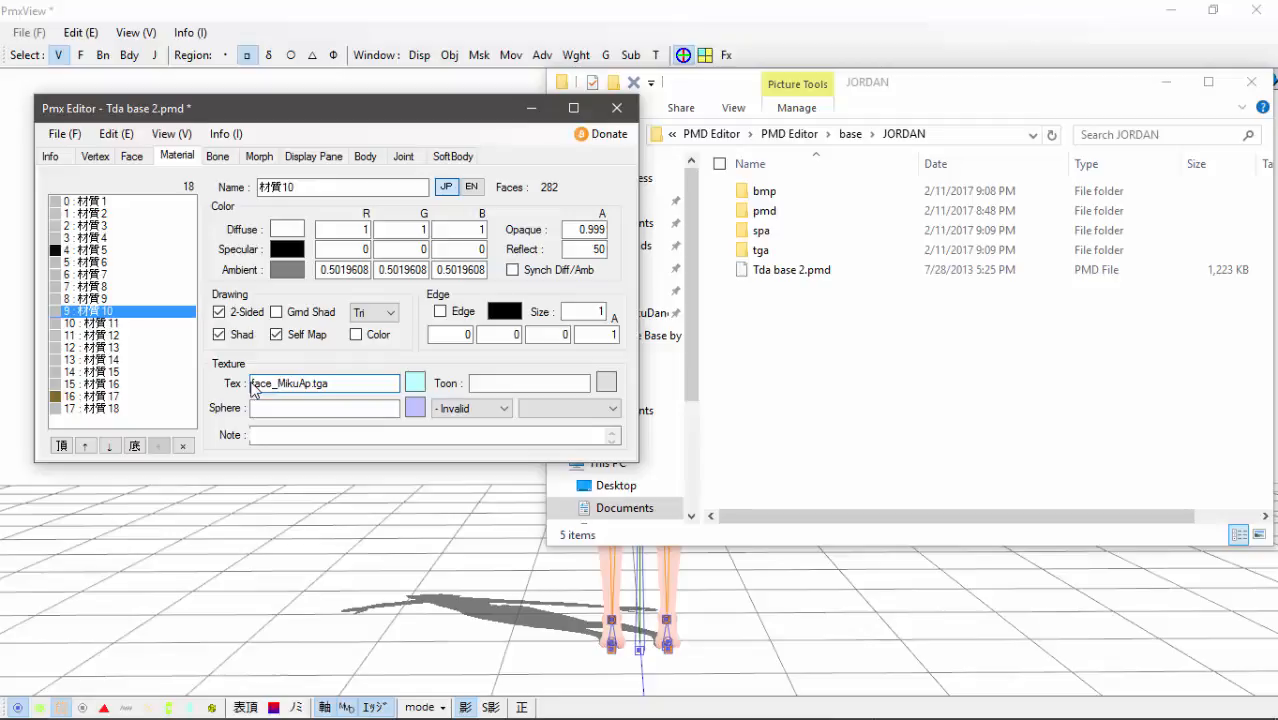
{"action": "right_click", "coordinate": [252, 383]}
{"action": "left_click", "coordinate": [87, 456]}
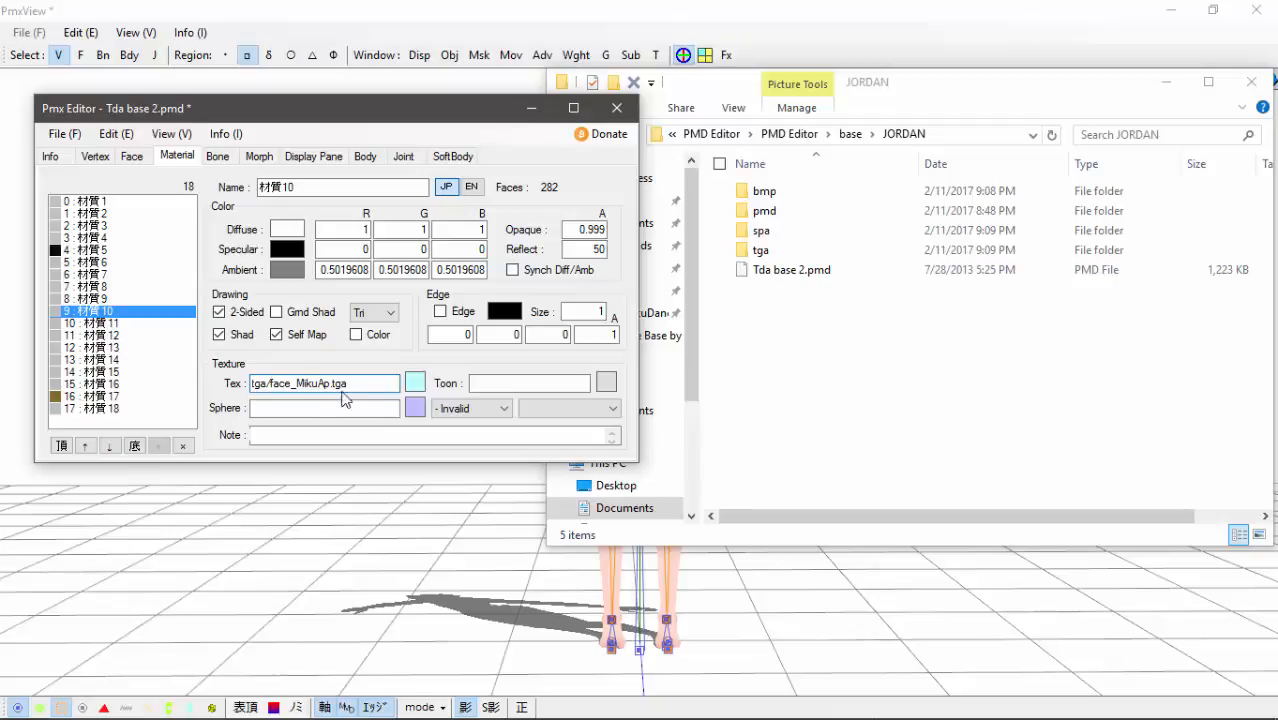
{"action": "key", "text": "Down"}
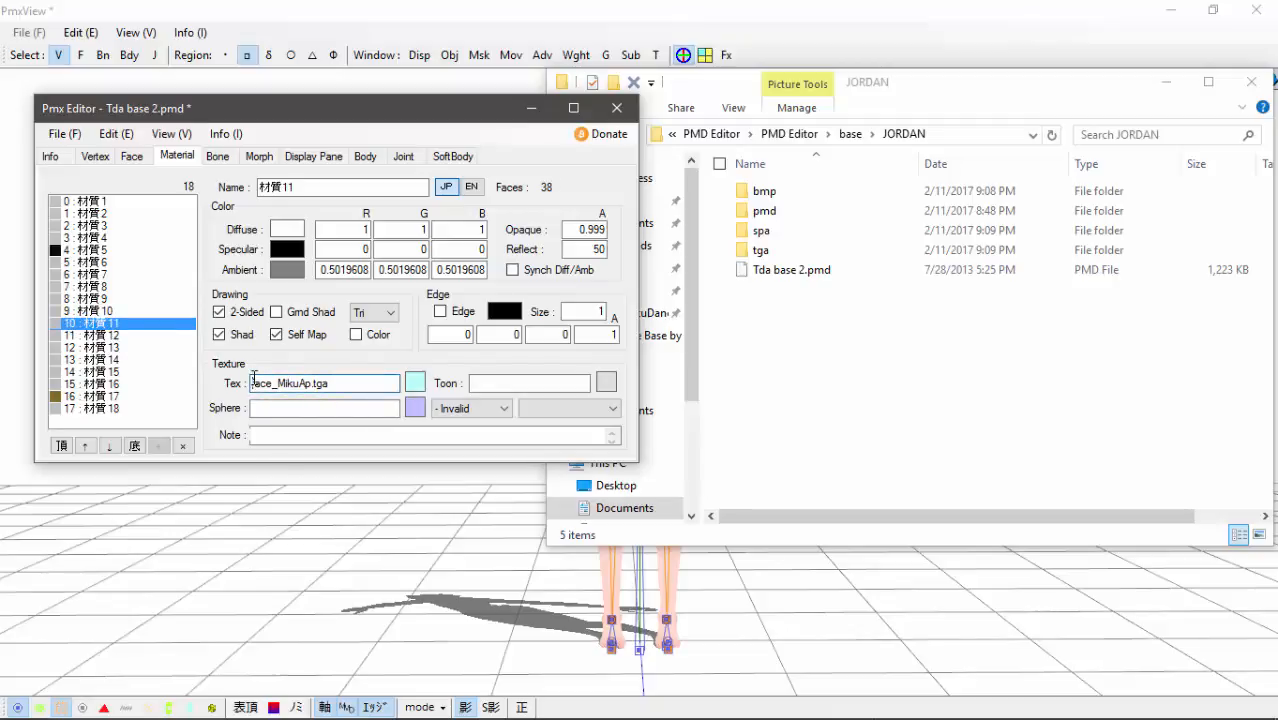
{"action": "right_click", "coordinate": [254, 380]}
{"action": "left_click", "coordinate": [60, 440]}
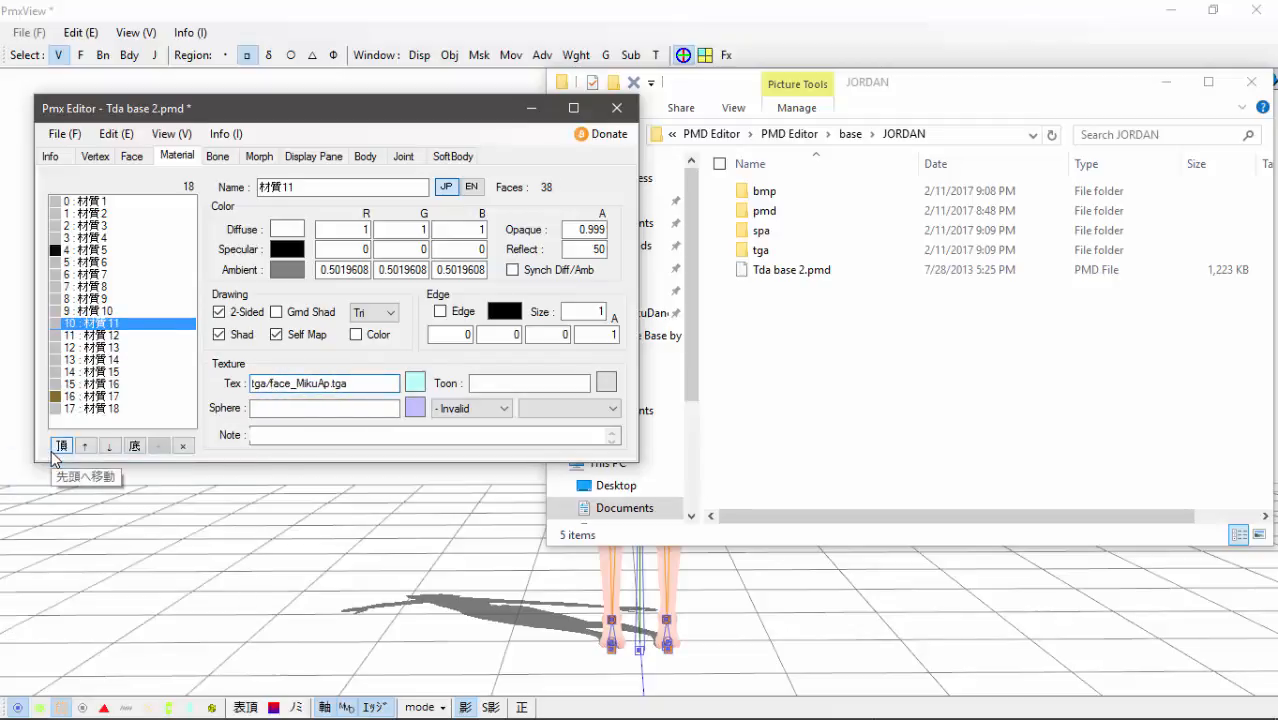
- Add the copied tga/ prefix to the texture paths of materials 材質12 and 材質13, giving tga/face_MikuAp.tga
{"action": "key", "text": "Down"}
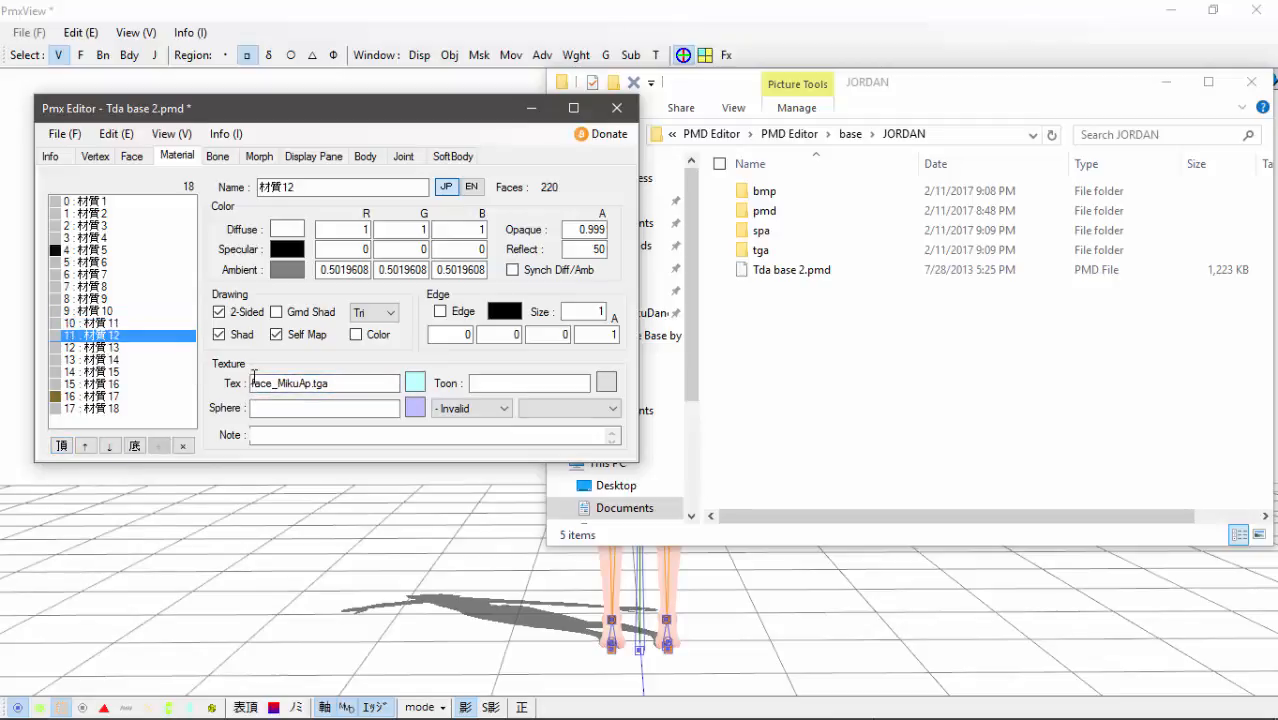
{"action": "left_click", "coordinate": [254, 381]}
{"action": "right_click", "coordinate": [255, 384]}
{"action": "left_click", "coordinate": [97, 467]}
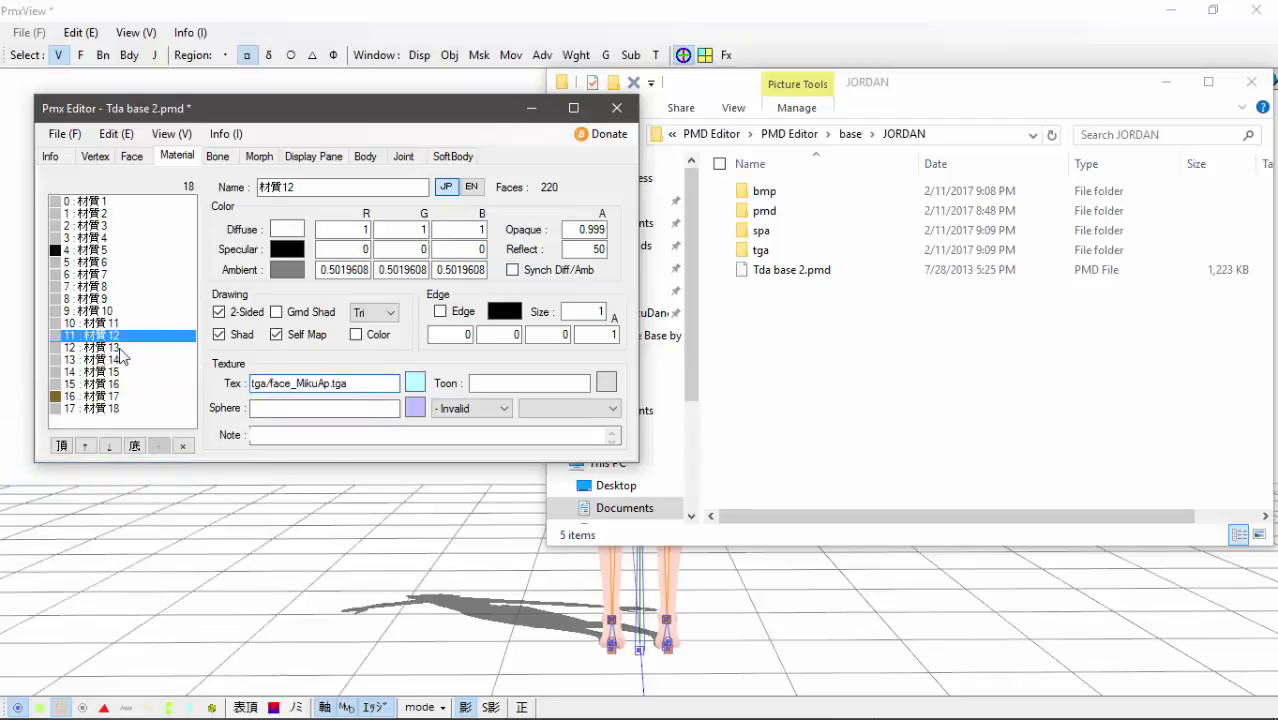
{"action": "left_click", "coordinate": [254, 382]}
{"action": "right_click", "coordinate": [254, 381]}
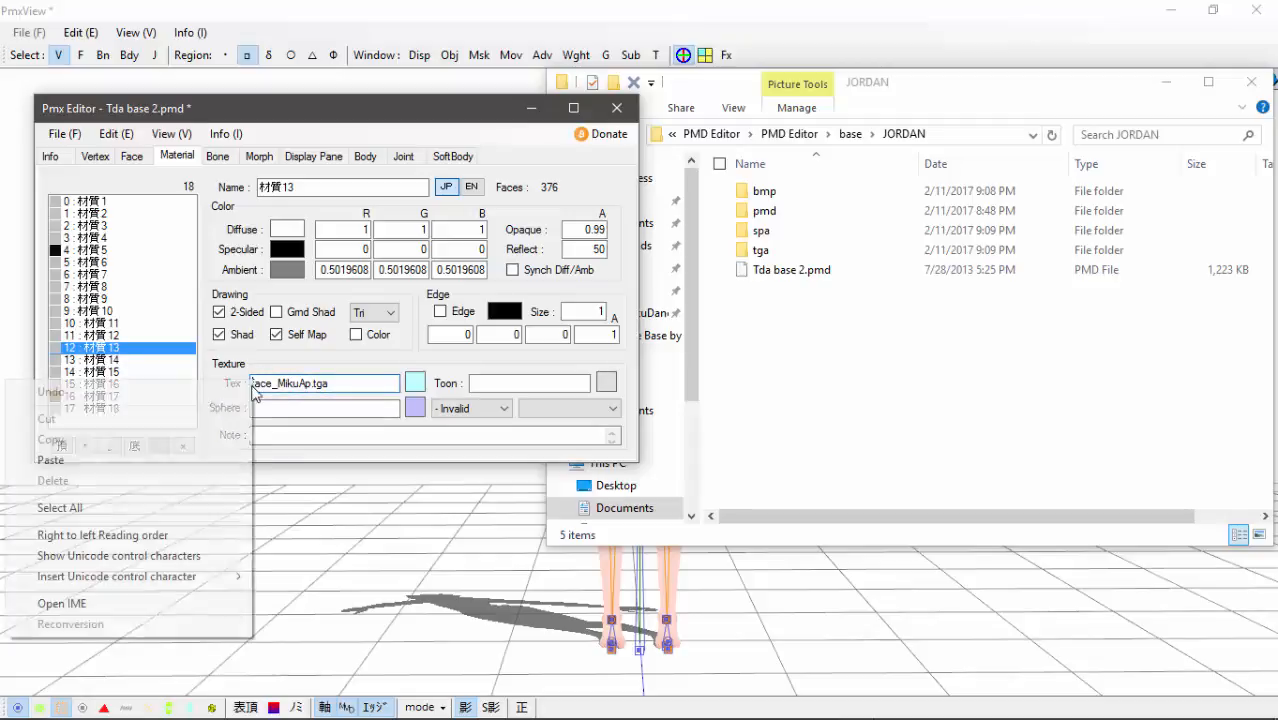
{"action": "left_click", "coordinate": [55, 460]}
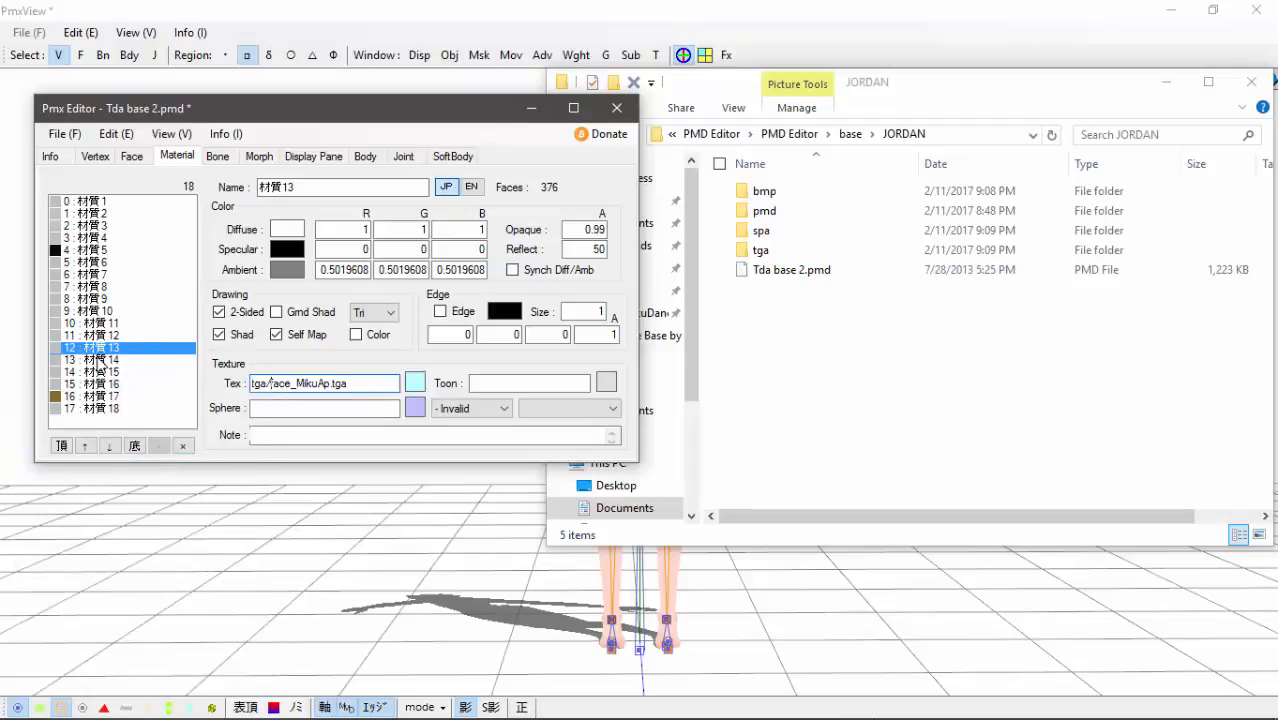
- Change the texture paths of materials 材質14 and 材質15 to tga/face_MikuAp.tga using the copied tga/ prefix
{"action": "key", "text": "Down"}
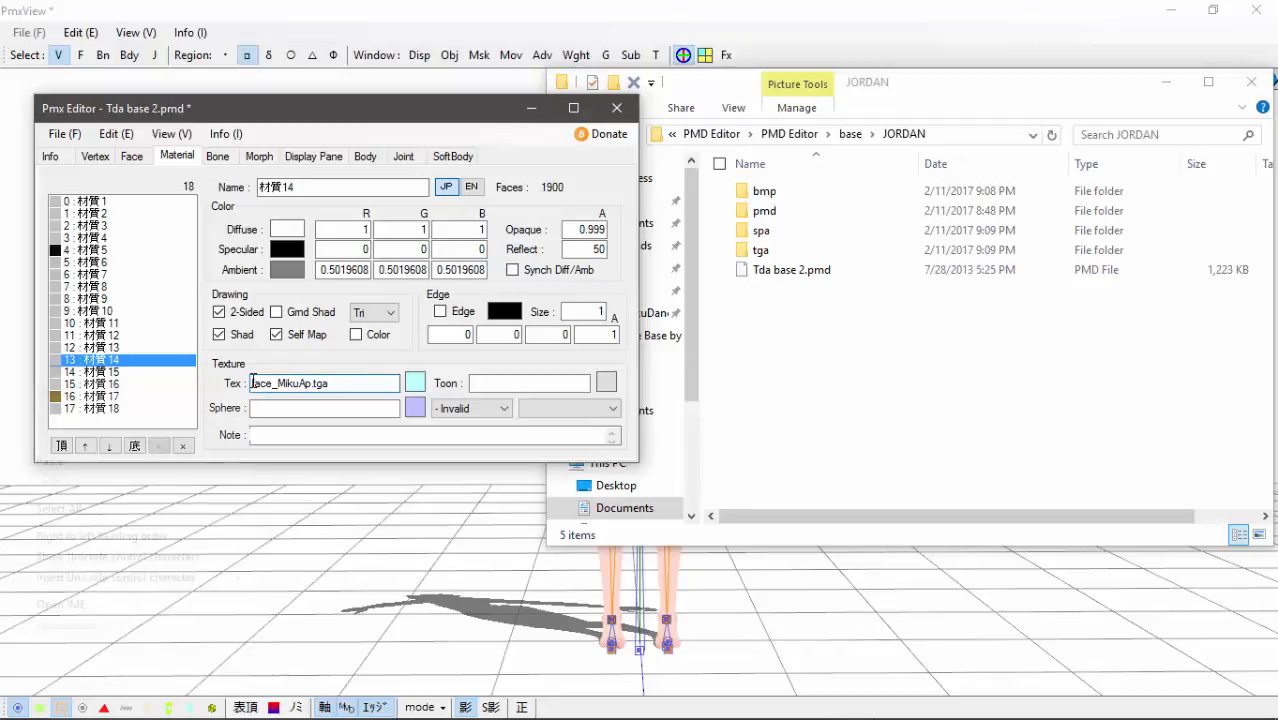
{"action": "right_click", "coordinate": [253, 383]}
{"action": "left_click", "coordinate": [52, 458]}
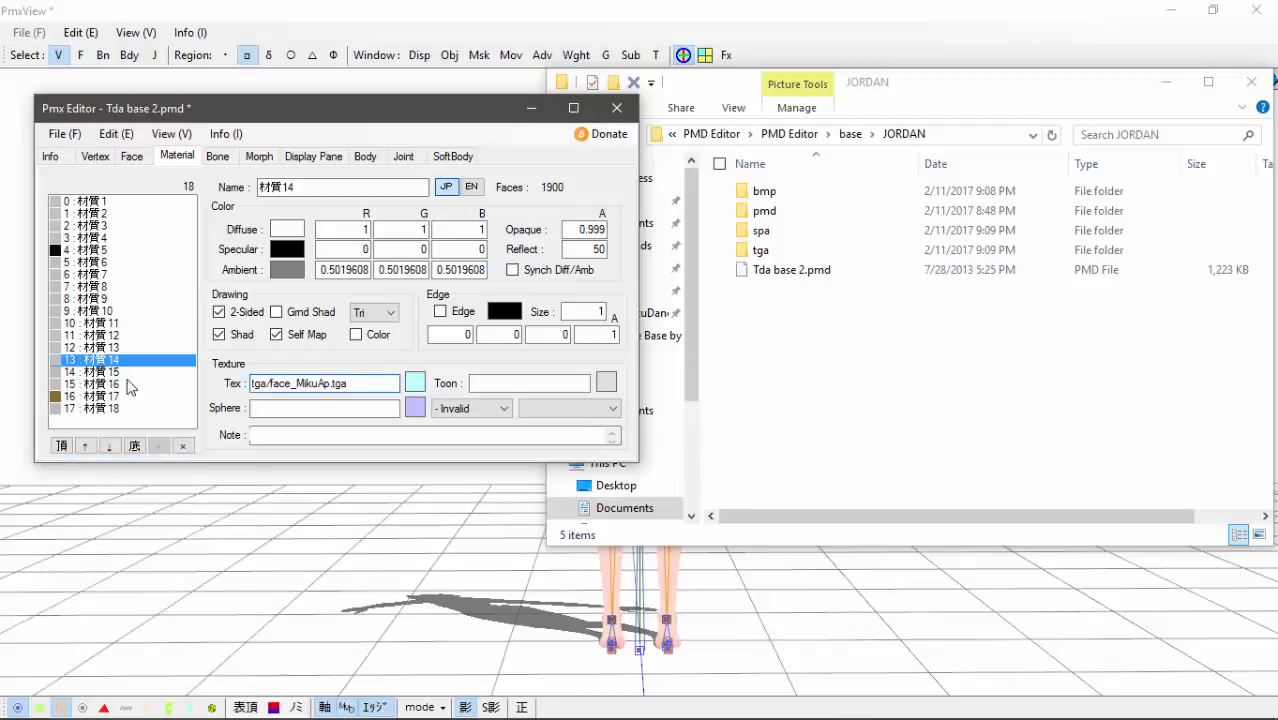
{"action": "left_click", "coordinate": [170, 371]}
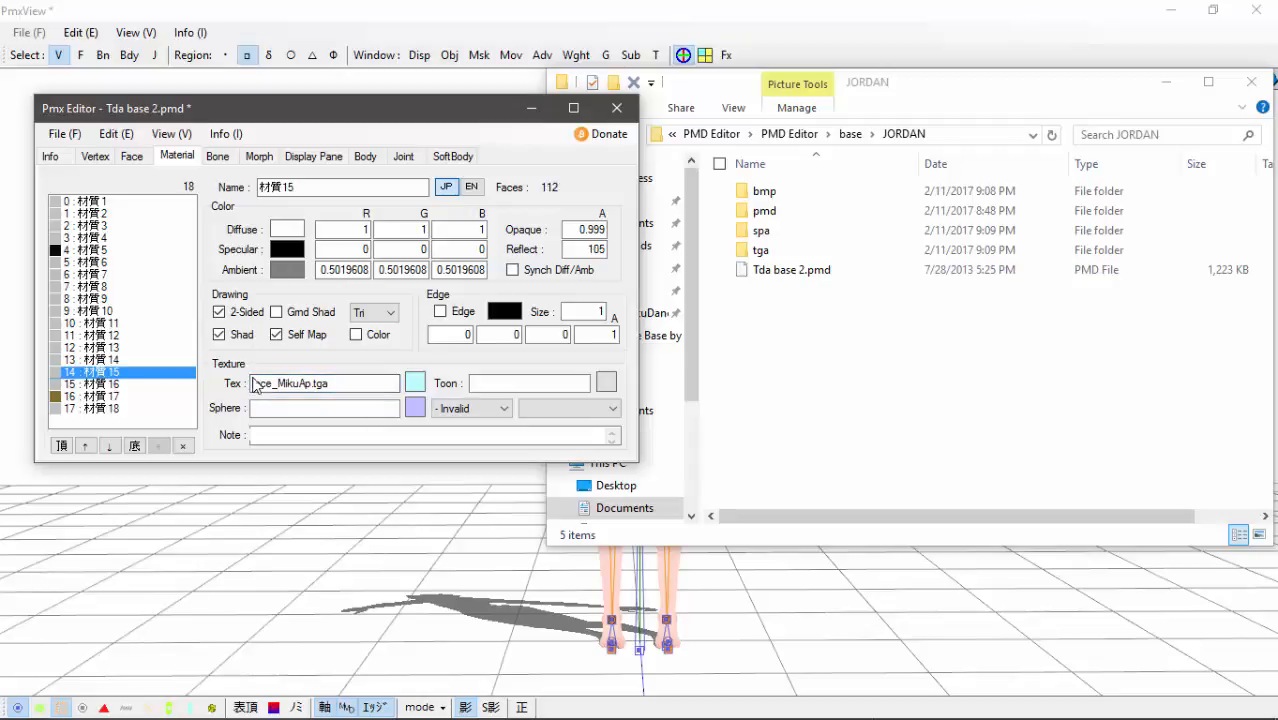
{"action": "right_click", "coordinate": [252, 378]}
{"action": "left_click", "coordinate": [100, 457]}
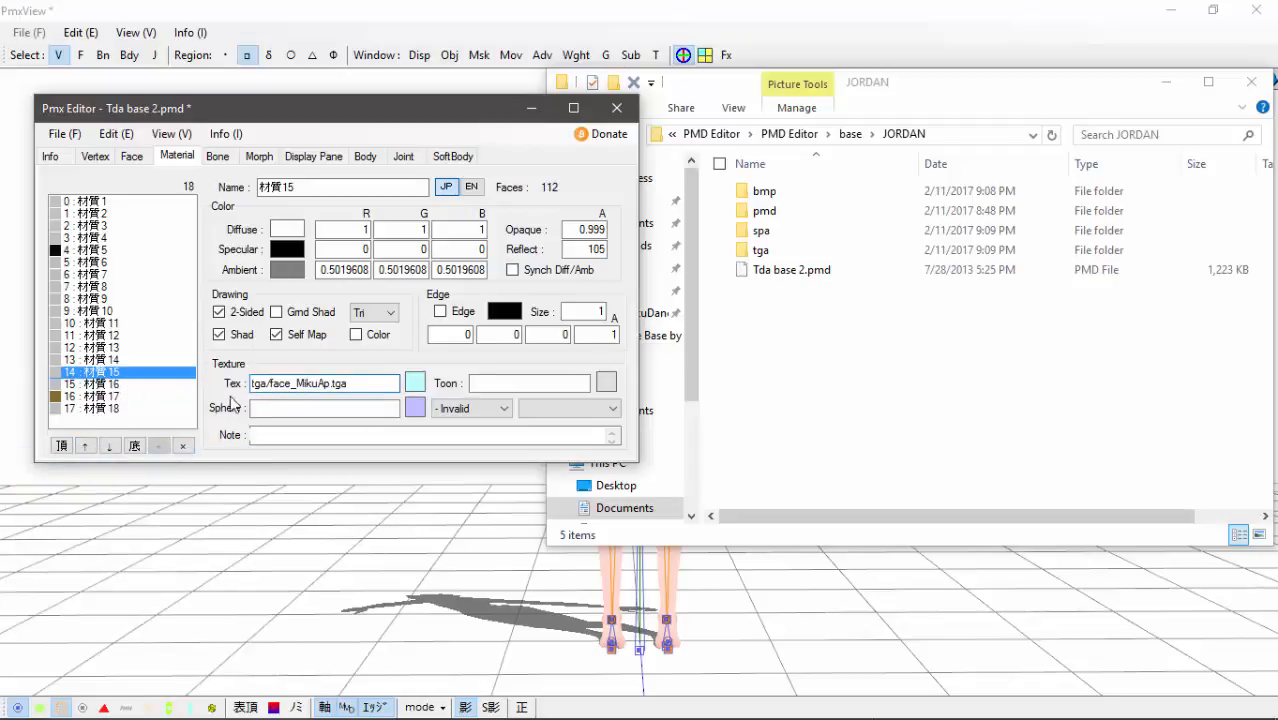
- Set the texture path of material 材質16 to tga/face_MikuAp.tga and paste the tga/ prefix before the texture name of 材質18
{"action": "left_click", "coordinate": [187, 384]}
{"action": "right_click", "coordinate": [254, 383]}
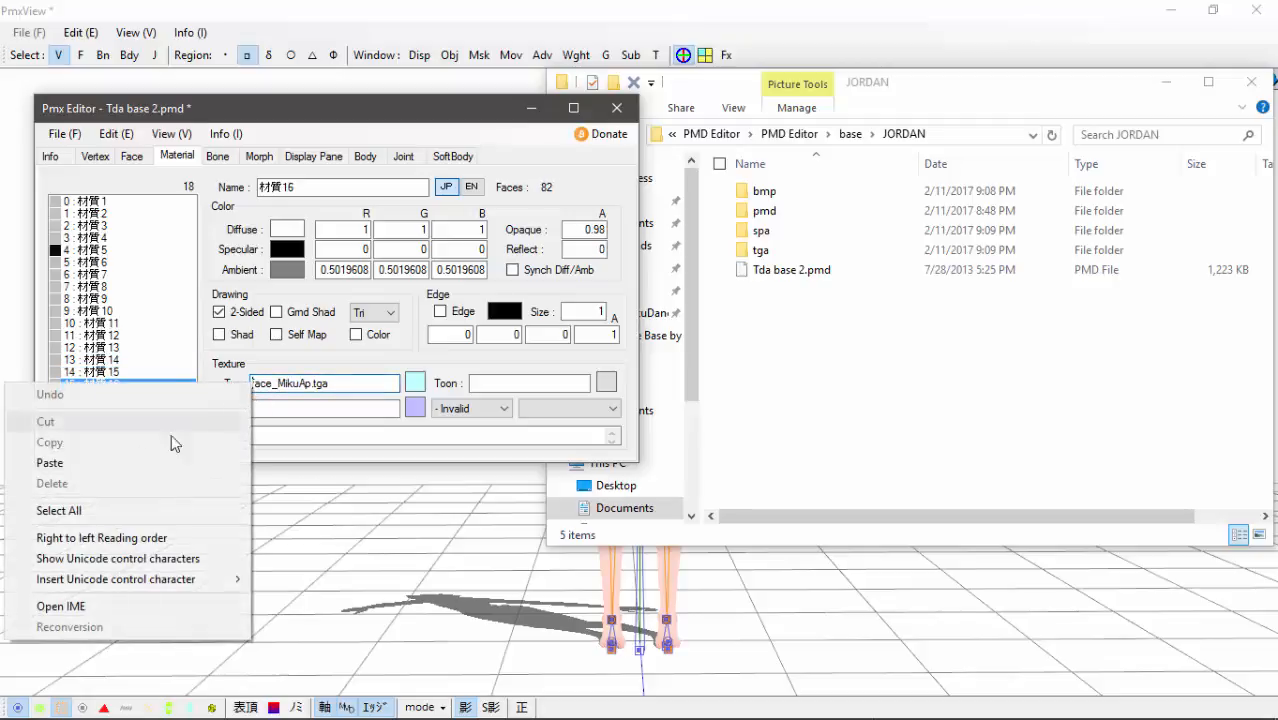
{"action": "left_click", "coordinate": [92, 463]}
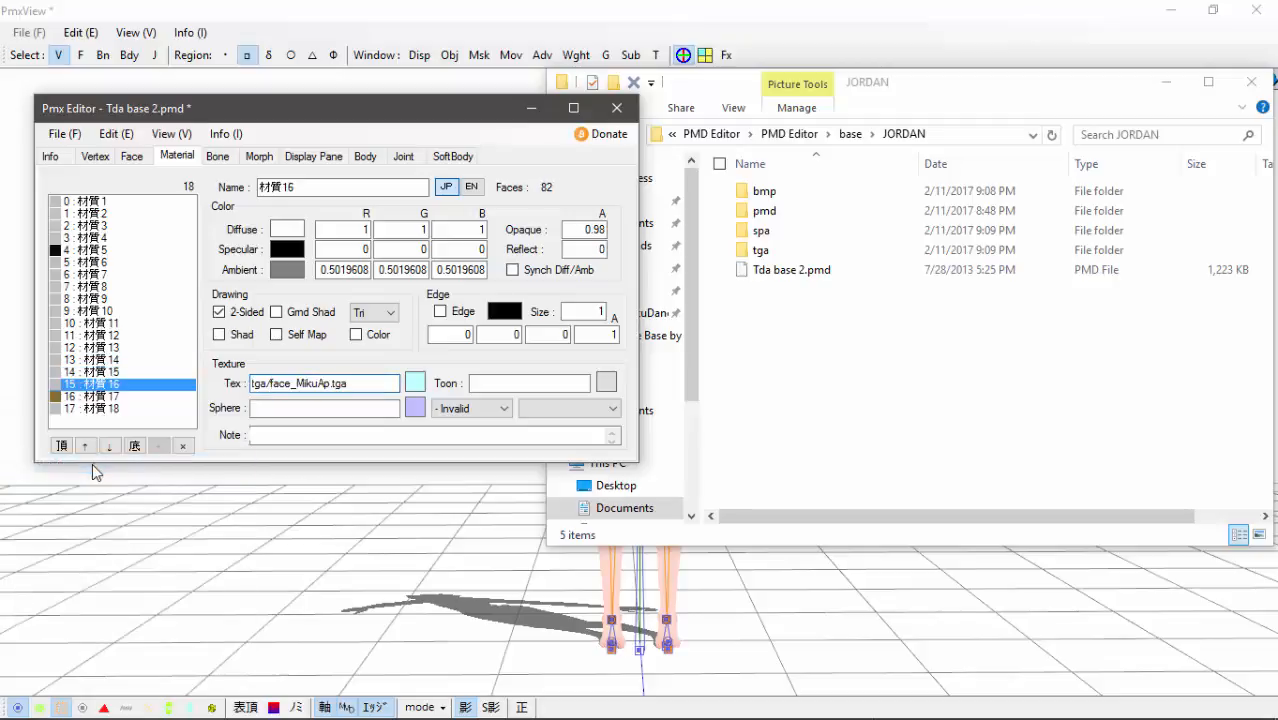
{"action": "left_click", "coordinate": [100, 396]}
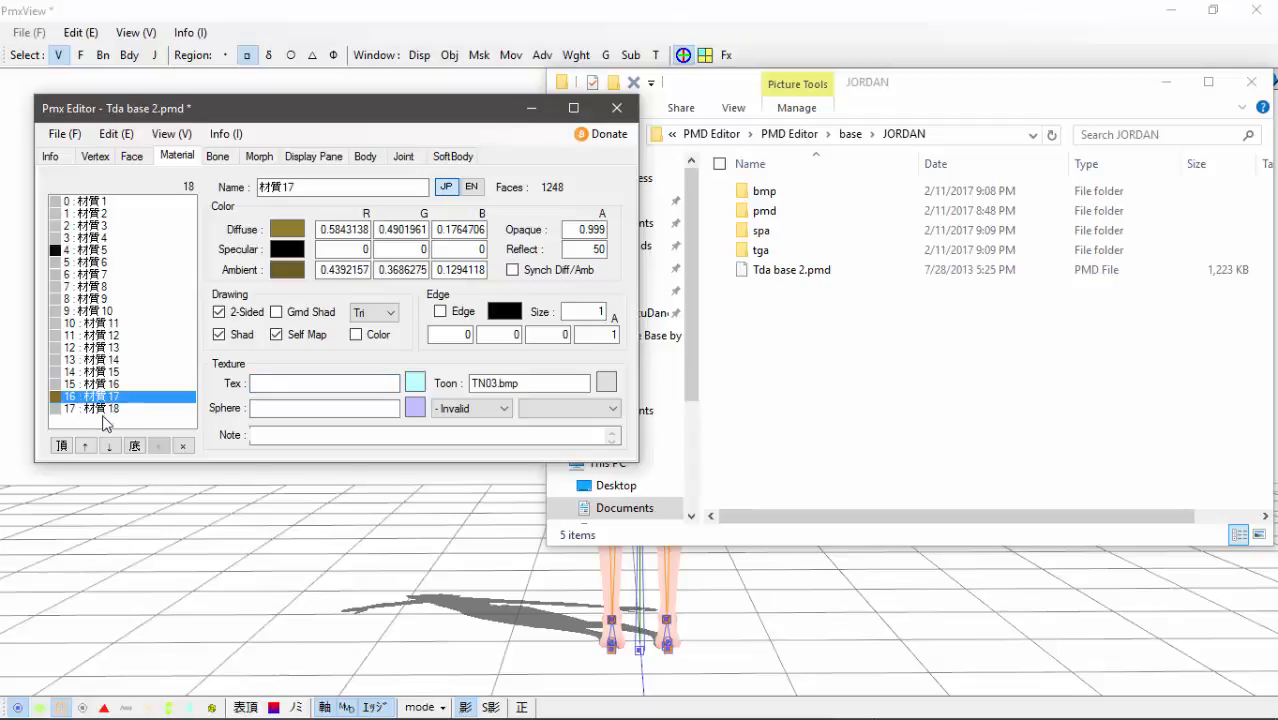
{"action": "left_click", "coordinate": [88, 408]}
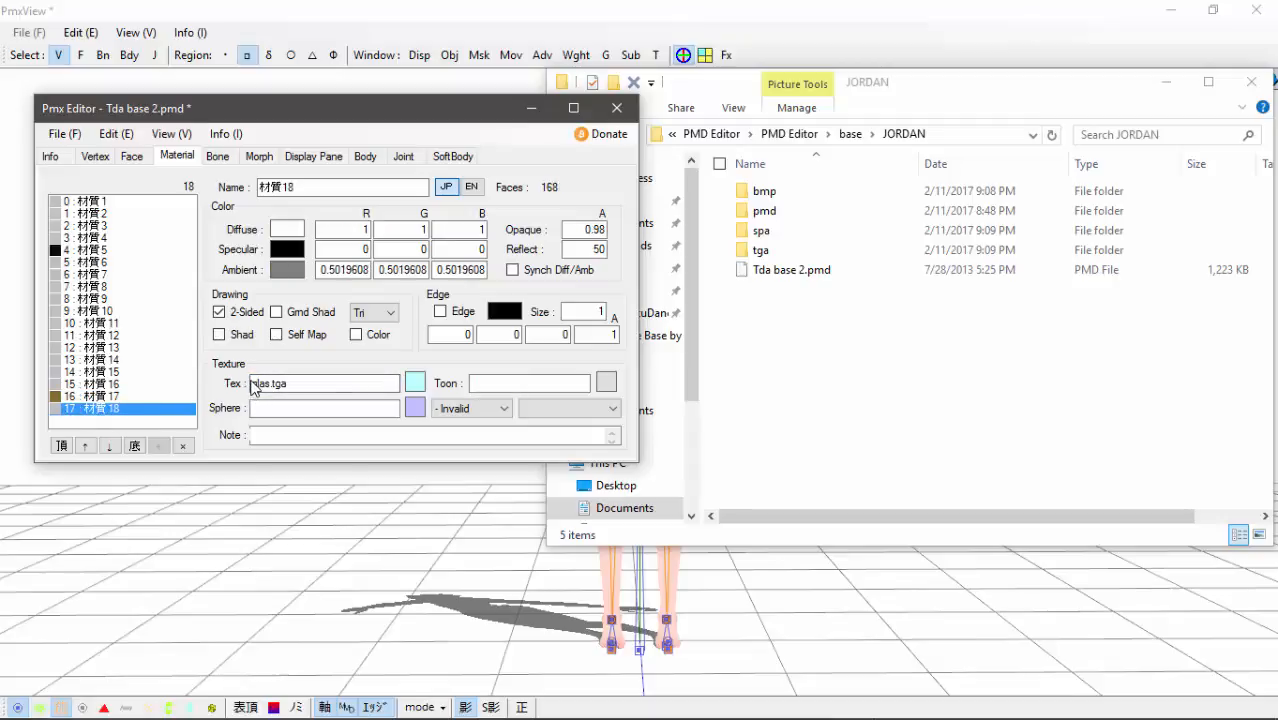
{"action": "right_click", "coordinate": [253, 383]}
{"action": "left_click", "coordinate": [88, 462]}
- Look up TN03.bmp in the JORDAN bmp folder and set the toon path of material 材質17 to bmp/TN03.bmp
{"action": "key", "text": "Up"}
{"action": "key", "text": "Up"}
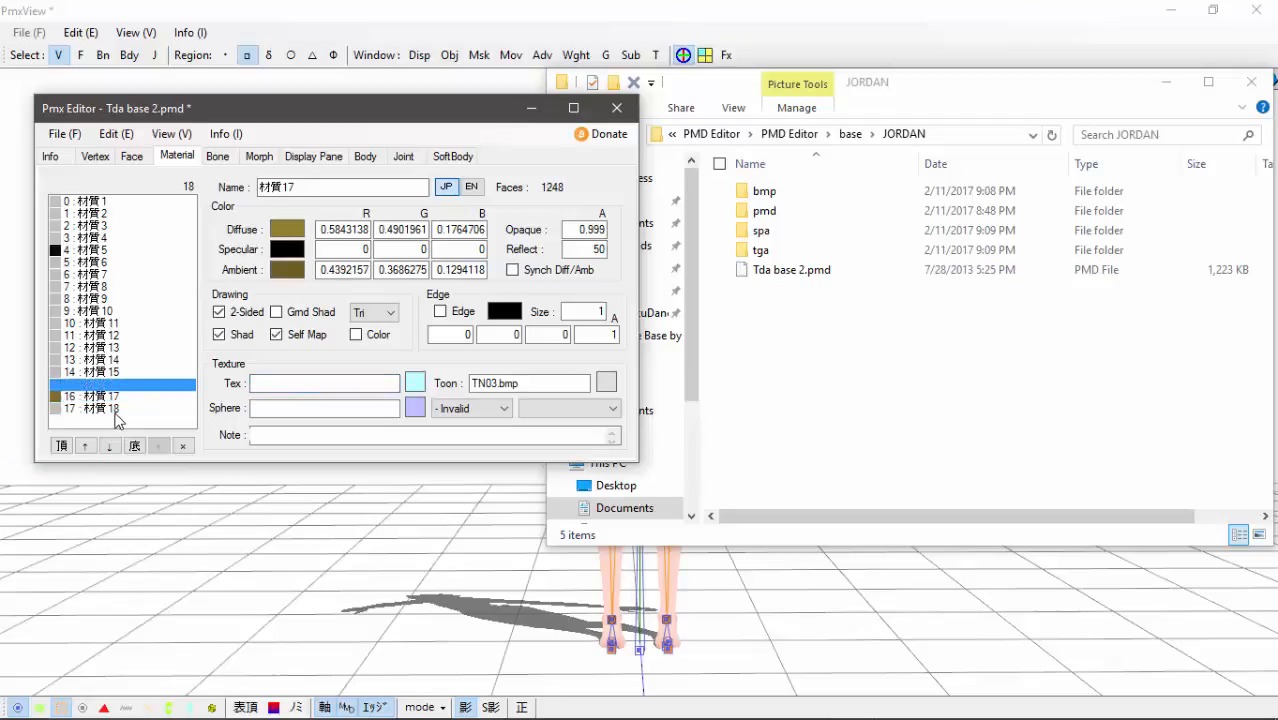
{"action": "key", "text": "Down"}
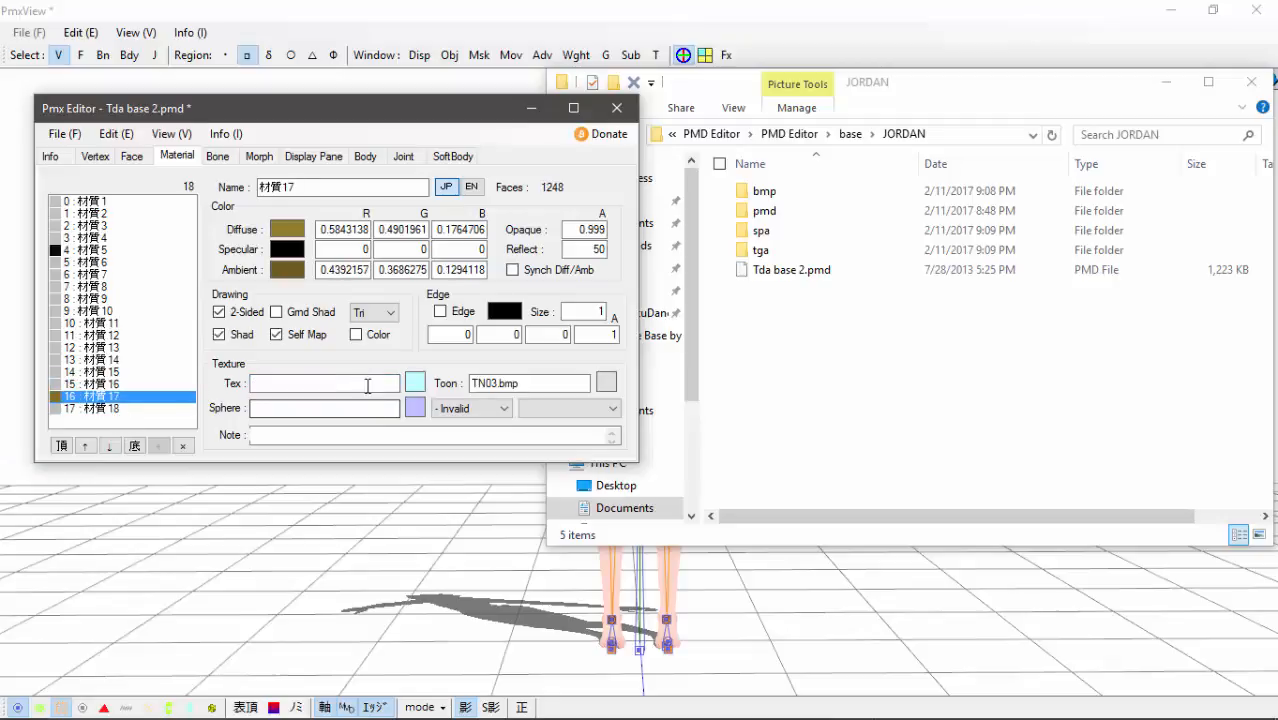
{"action": "double_click", "coordinate": [812, 192]}
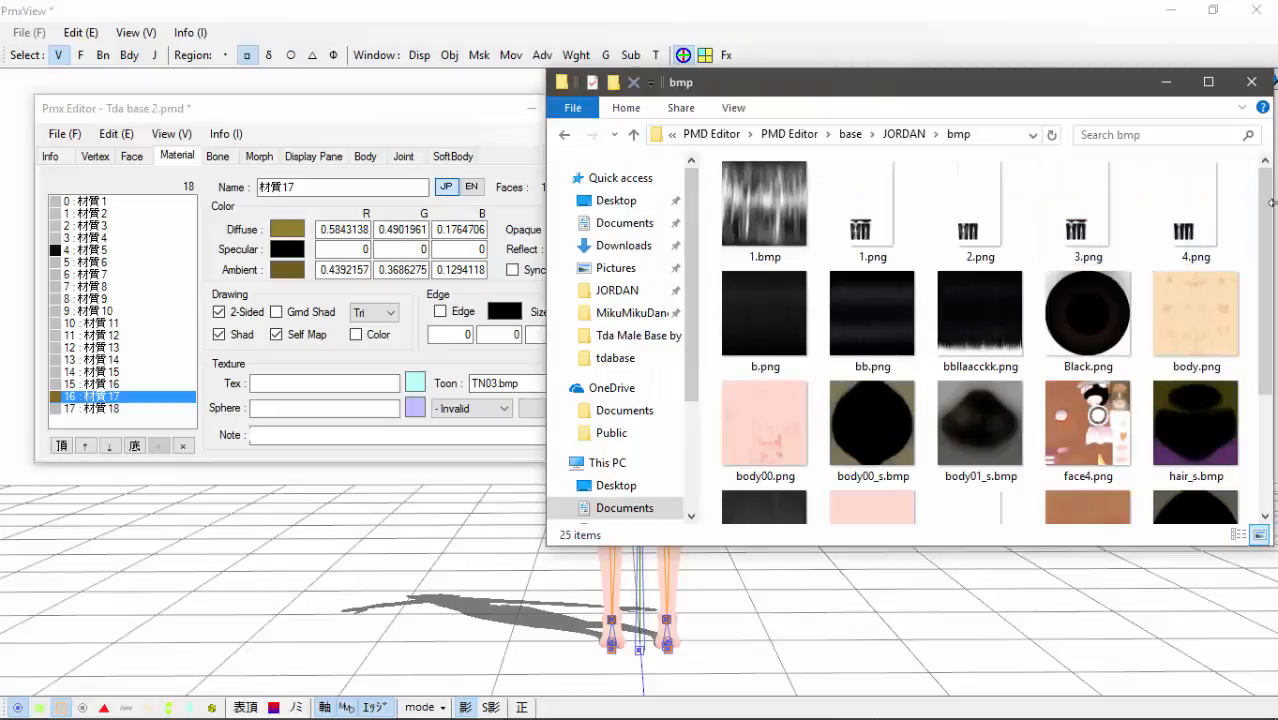
{"action": "left_click_drag", "start_coordinate": [1265, 213], "coordinate": [1265, 311]}
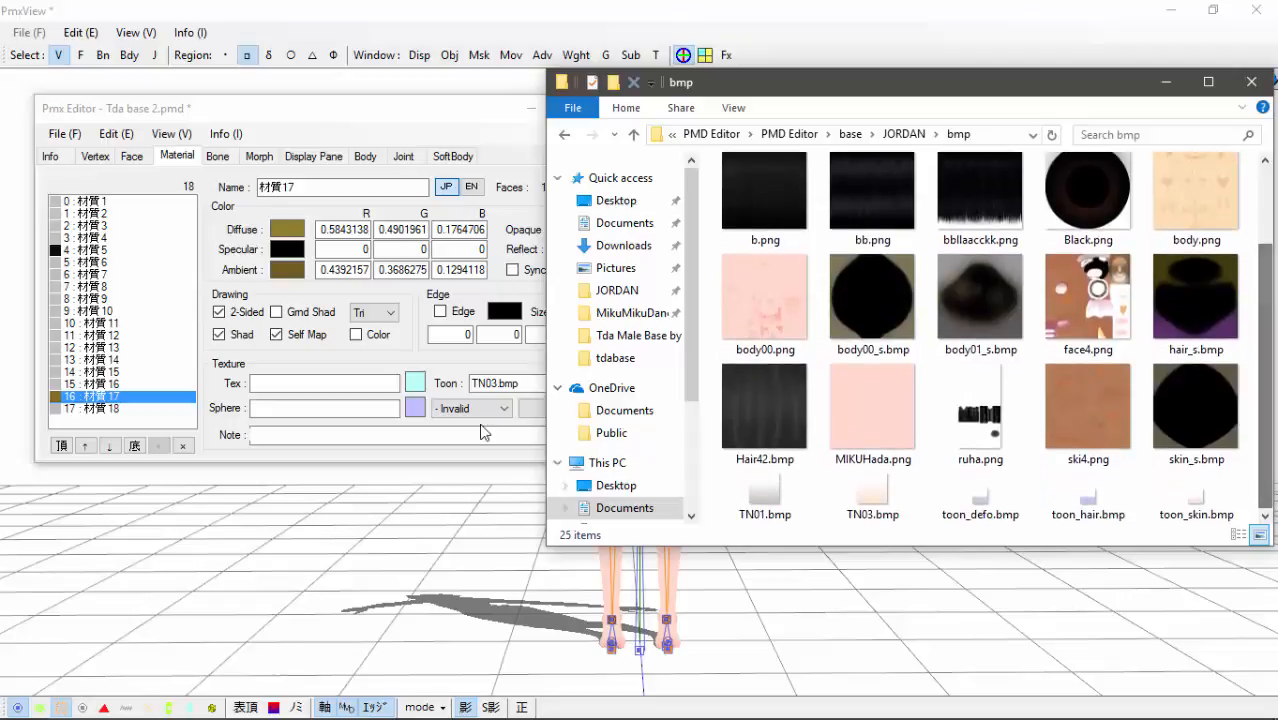
{"action": "left_click", "coordinate": [487, 383]}
{"action": "type", "text": "bmp"}
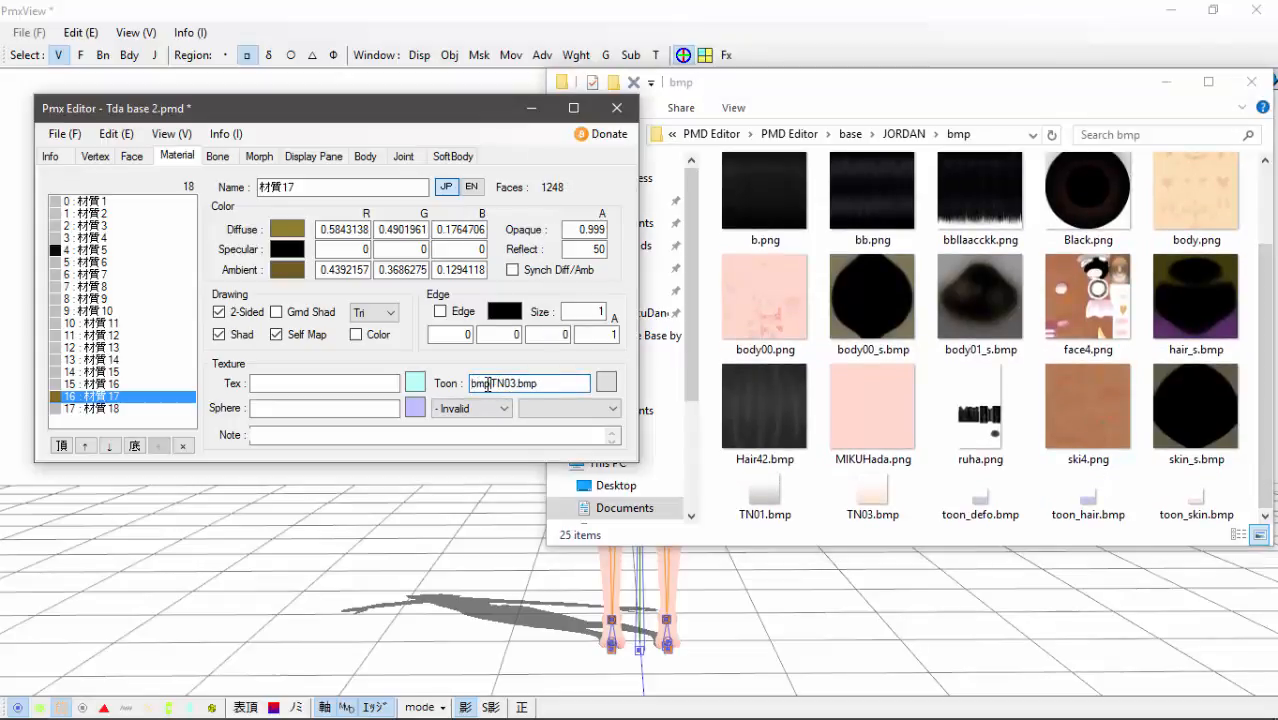
{"action": "type", "text": "/"}
- Review the texture, sphere and toon paths of all materials from 材質18 back up to 材質1 for correct subfolder prefixes
{"action": "left_click", "coordinate": [112, 409]}
{"action": "key", "text": "Up"}
{"action": "key", "text": "Up"}
{"action": "key", "text": "Up"}
{"action": "key", "text": "Up"}
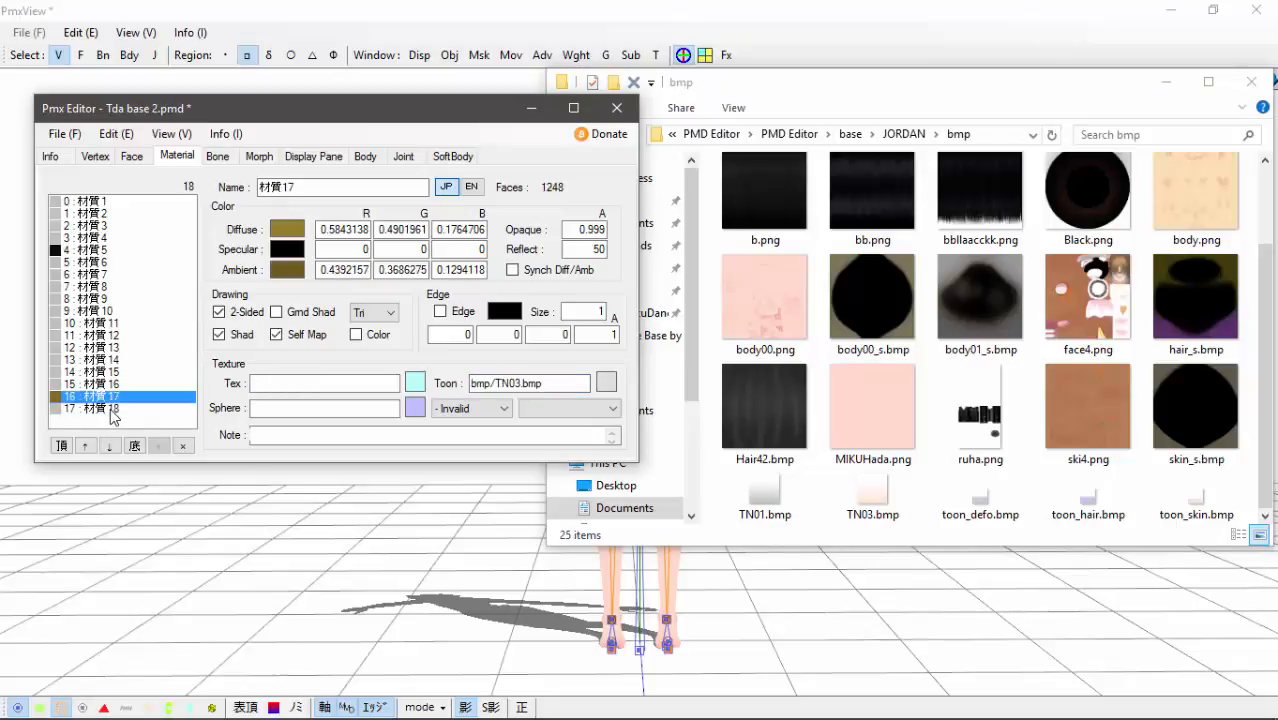
{"action": "key", "text": "Up"}
{"action": "key", "text": "Up"}
{"action": "key", "text": "Up"}
{"action": "key", "text": "Up"}
{"action": "key", "text": "Up"}
{"action": "key", "text": "Up"}
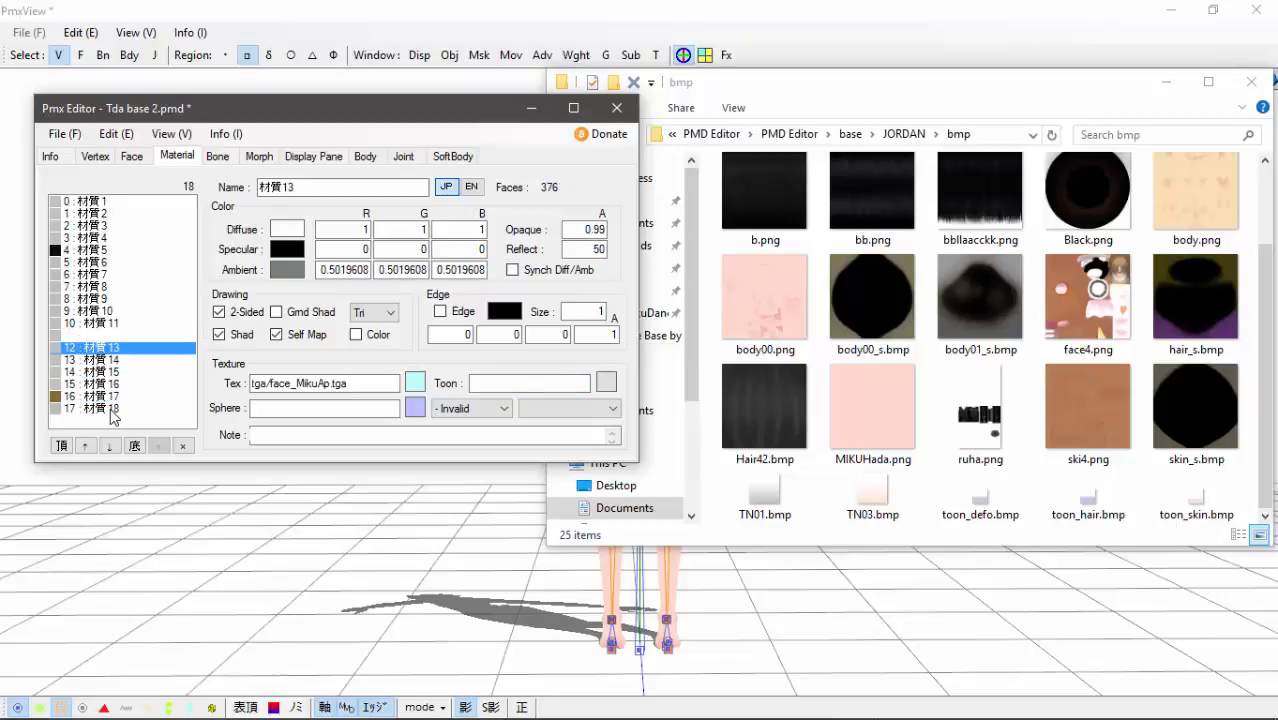
{"action": "key", "text": "Up"}
{"action": "key", "text": "Up"}
{"action": "key", "text": "Up"}
{"action": "key", "text": "Up"}
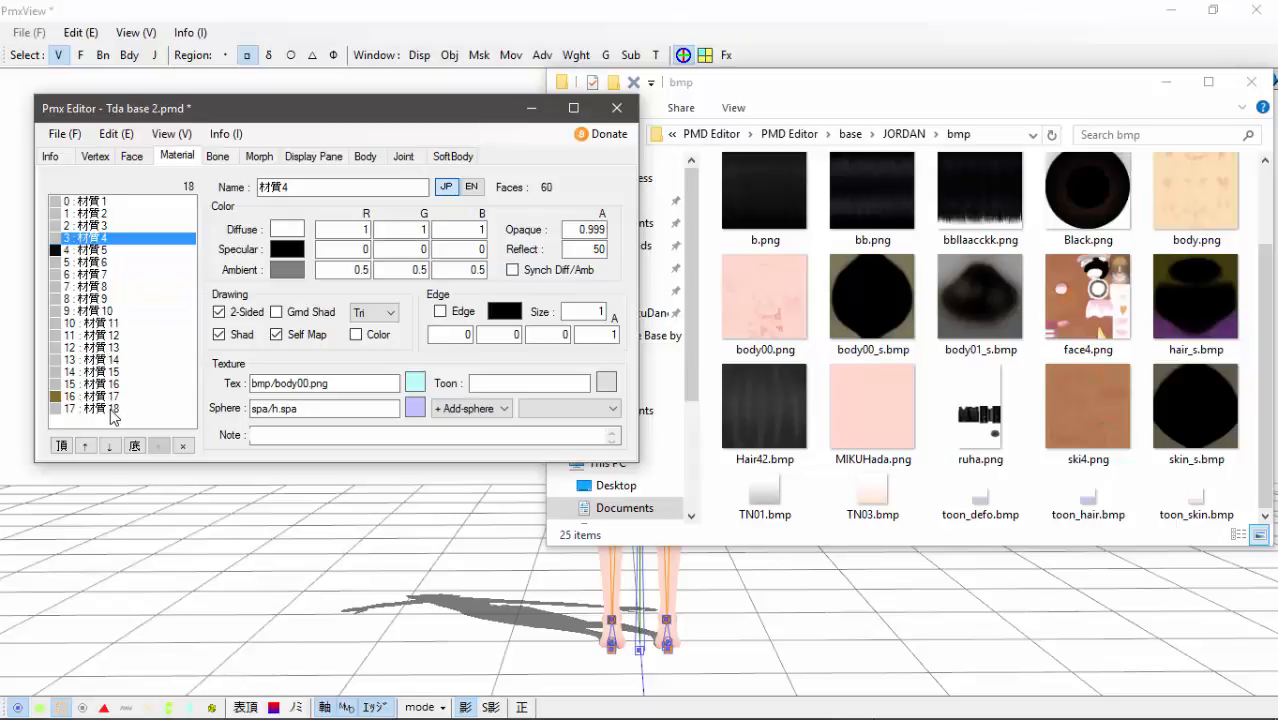
{"action": "key", "text": "Up"}
{"action": "key", "text": "Up"}
{"action": "key", "text": "Down"}
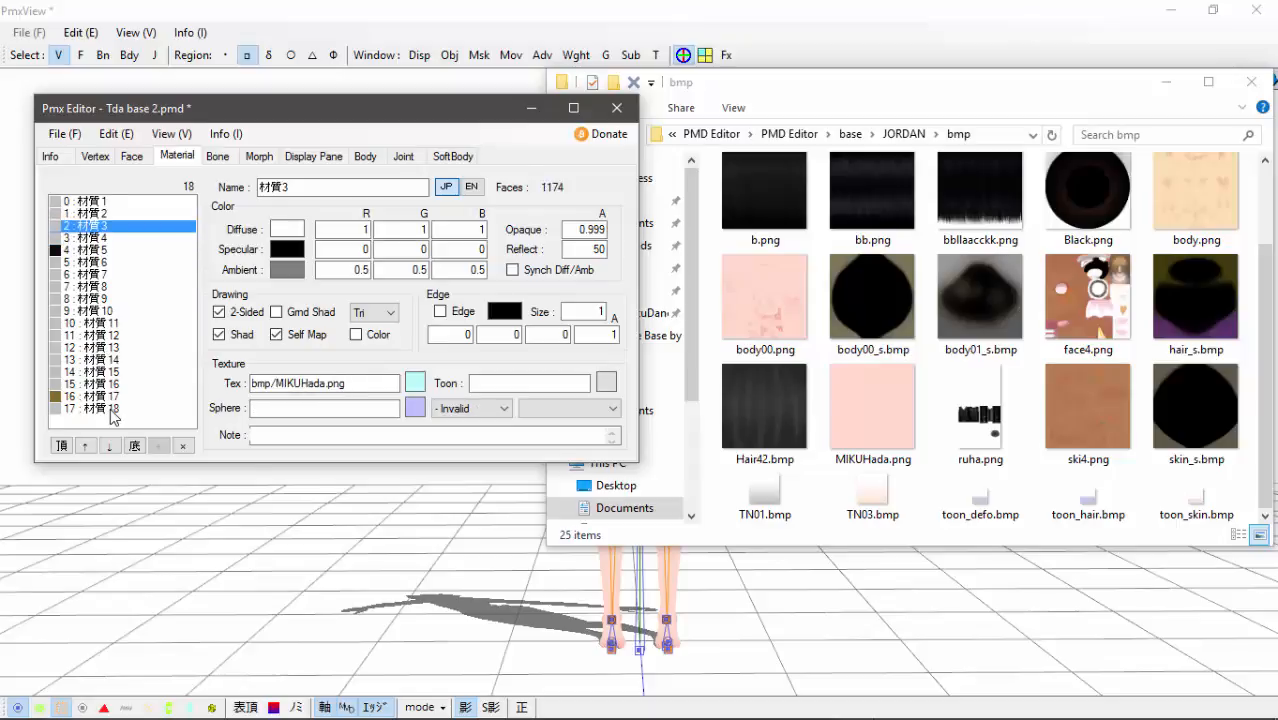
{"action": "key", "text": "Up"}
{"action": "key", "text": "Up"}
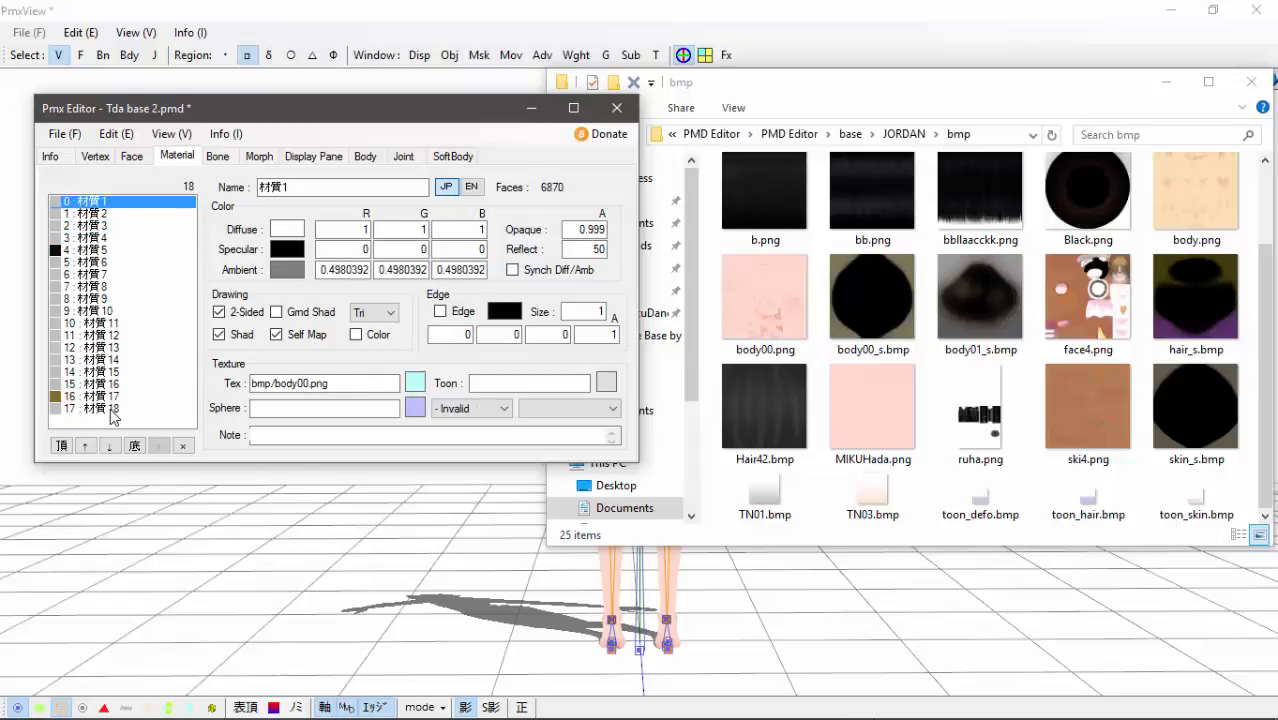
- Bring the PmxView model window to the front and inspect the textured model from the front
{"action": "left_click", "coordinate": [675, 10]}
{"action": "right_click_drag", "start_coordinate": [445, 324], "coordinate": [799, 425]}
{"action": "scroll", "coordinate": [798, 428], "scroll_direction": "up", "scroll_amount": 2}
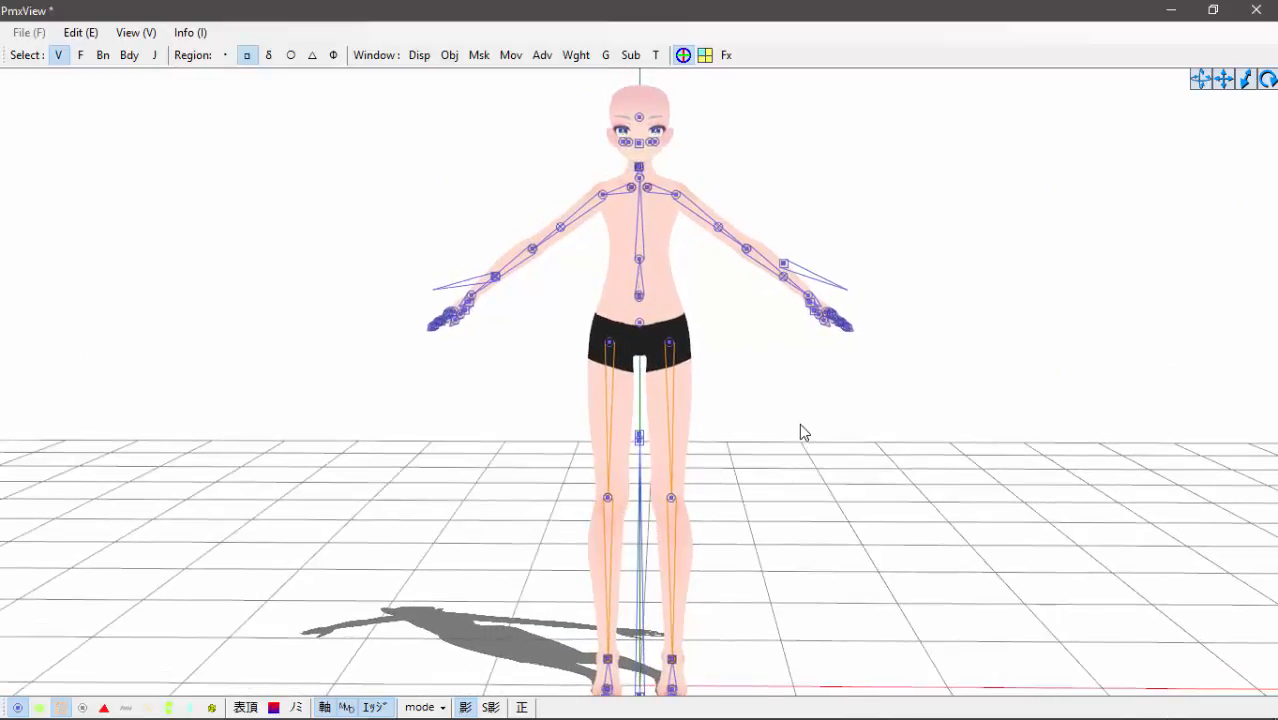
{"action": "right_click_drag", "start_coordinate": [685, 445], "coordinate": [847, 554]}
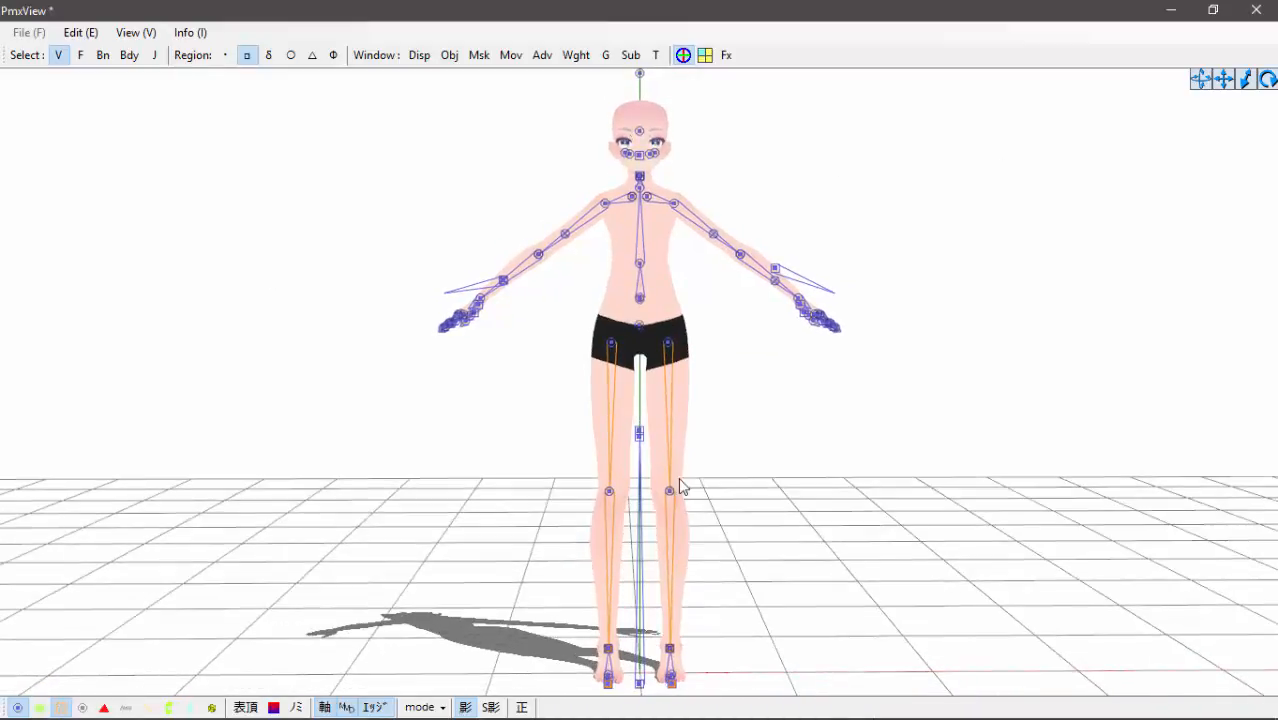
- Bring the Tda base 2.pmd editor window over the model view and spot-check texture paths of several materials, including 材質6, 材質1 and 材質2
{"action": "mouse_move", "coordinate": [855, 701]}
{"action": "left_click", "coordinate": [781, 666]}
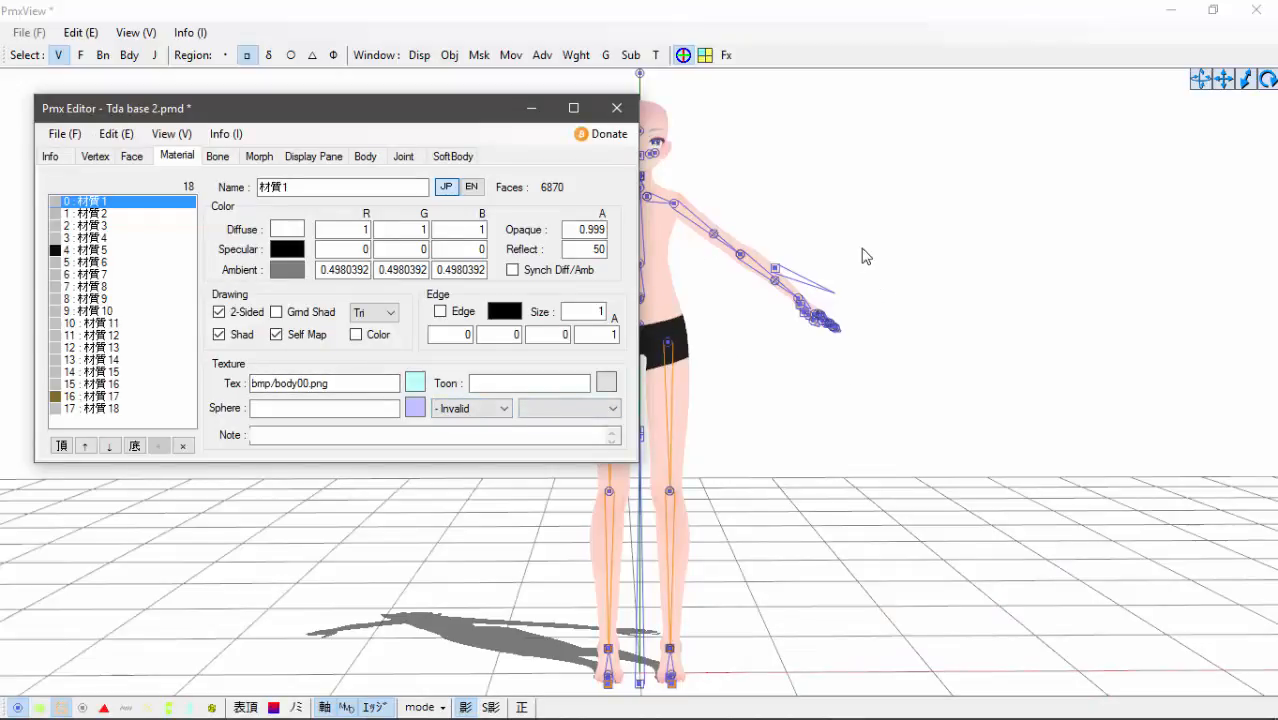
{"action": "left_click_drag", "start_coordinate": [416, 113], "coordinate": [536, 160]}
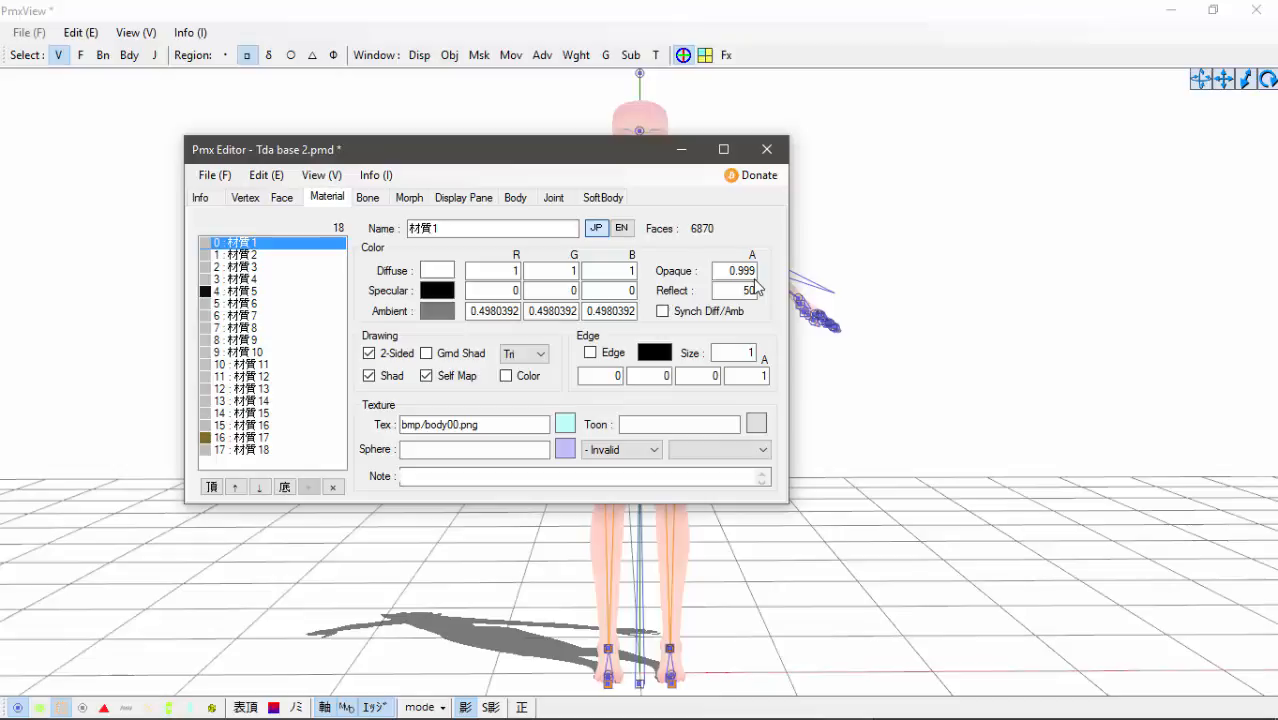
{"action": "left_click", "coordinate": [281, 303]}
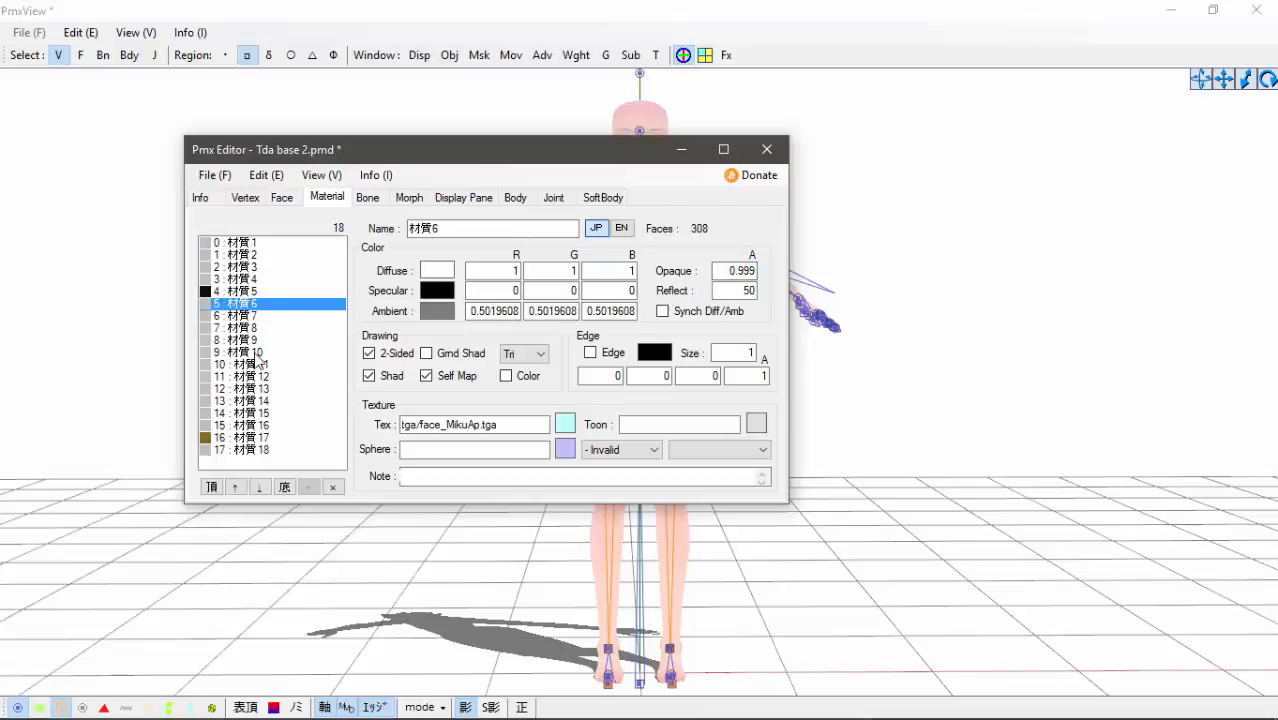
{"action": "left_click", "coordinate": [260, 353]}
{"action": "left_click", "coordinate": [272, 244]}
{"action": "left_click_drag", "start_coordinate": [442, 157], "coordinate": [592, 147]}
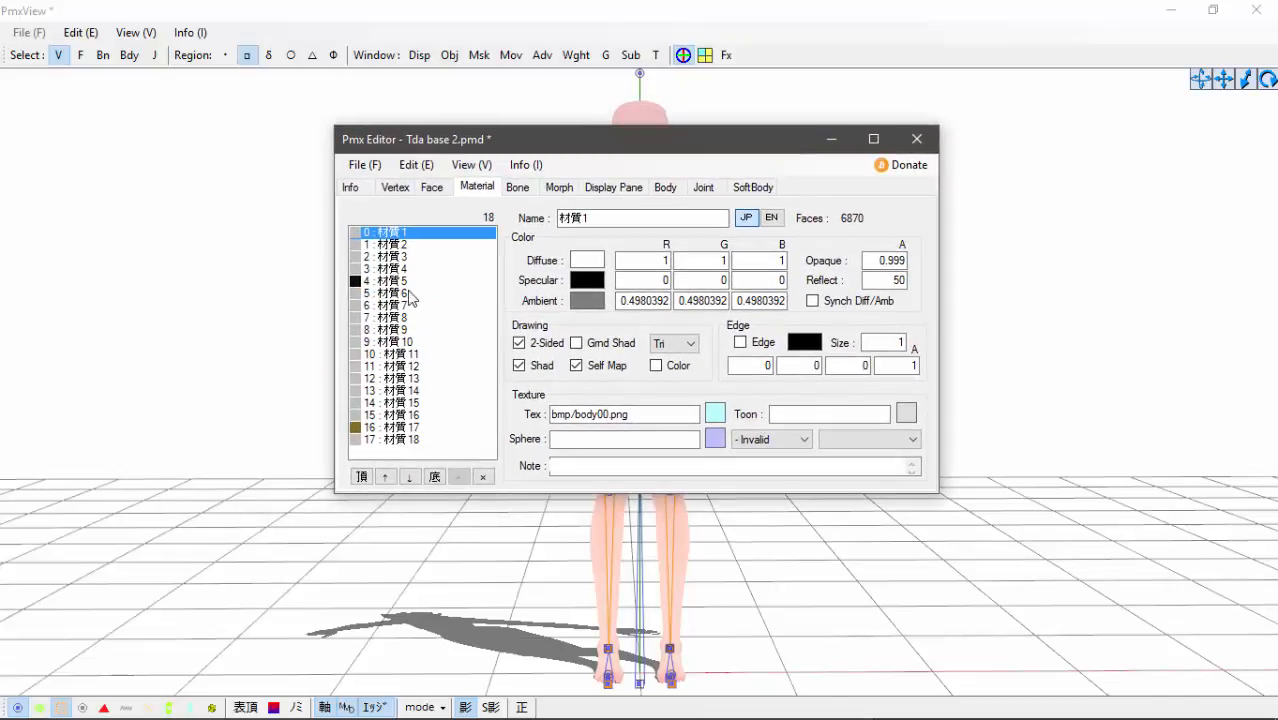
{"action": "left_click", "coordinate": [407, 283]}
{"action": "left_click", "coordinate": [409, 365]}
{"action": "left_click", "coordinate": [424, 293]}
{"action": "left_click", "coordinate": [435, 247]}
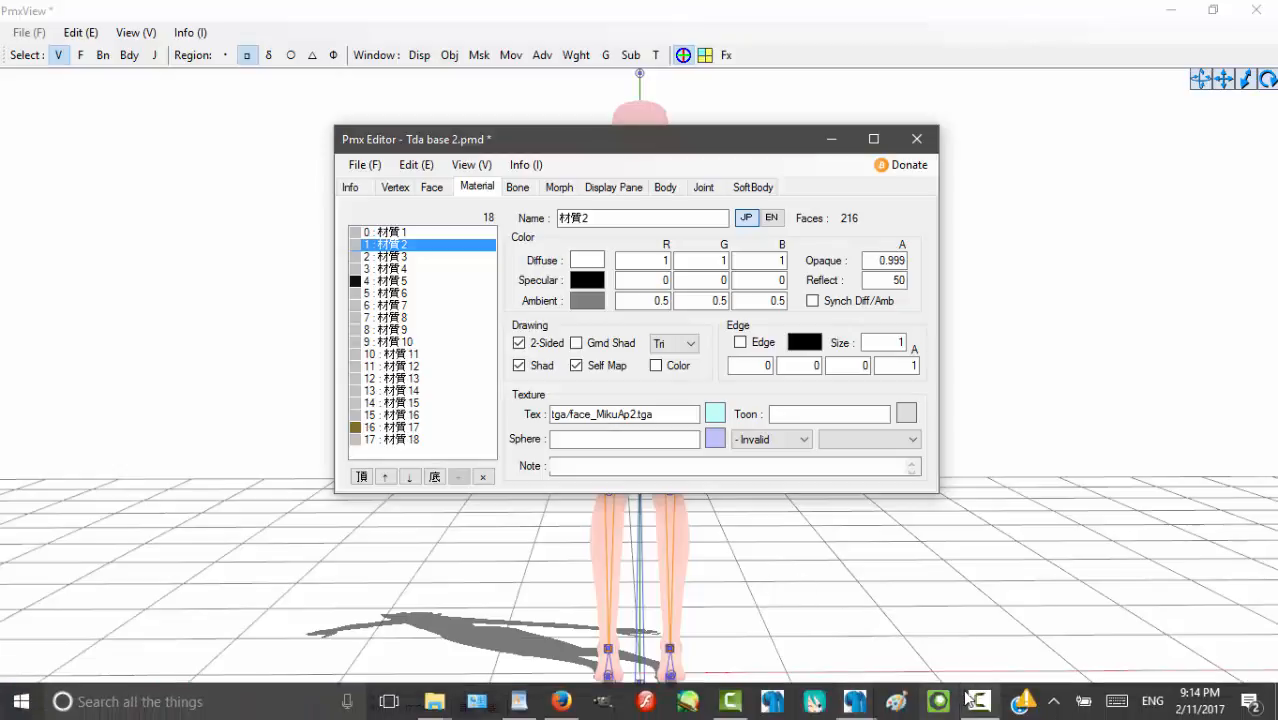
{"action": "left_click", "coordinate": [975, 700]}
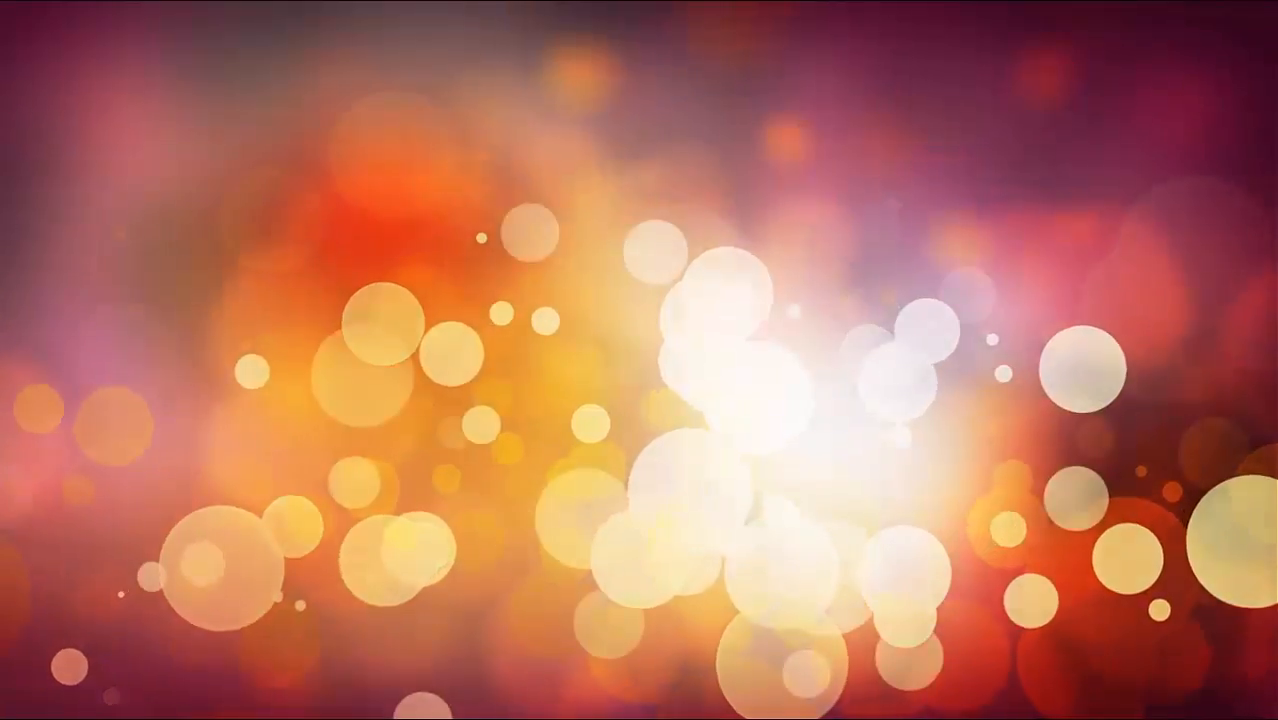